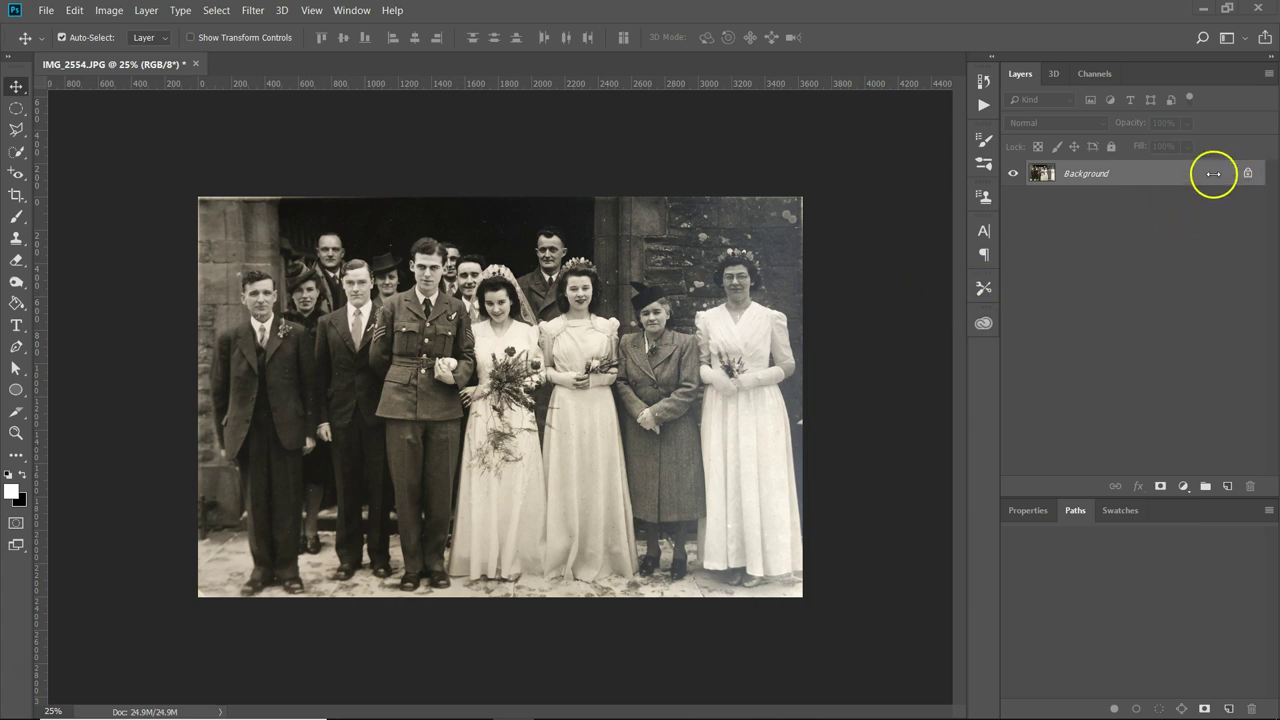
# Unlock the Background layer and duplicate it.
pyautogui.click(1247, 175)
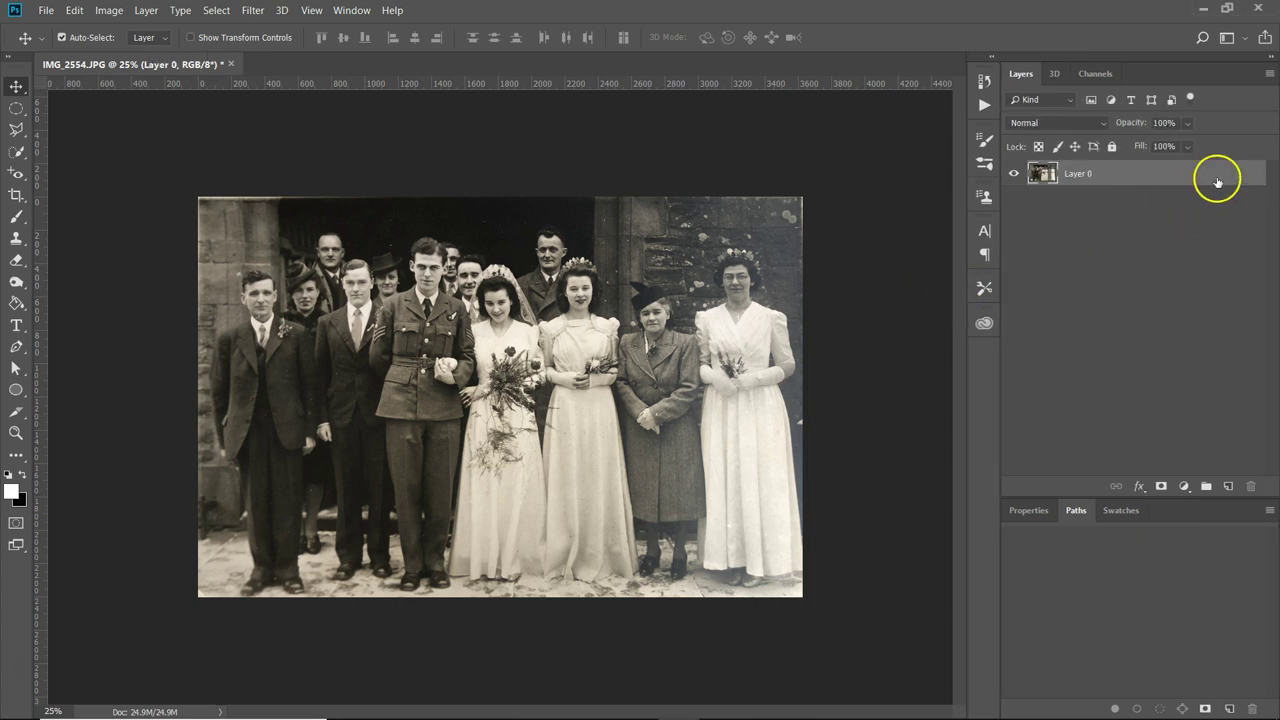
pyautogui.hotkey('ctrl', 'j')
# Place the original Layer 0 in a new group named Main Image.
pyautogui.click(1183, 196)
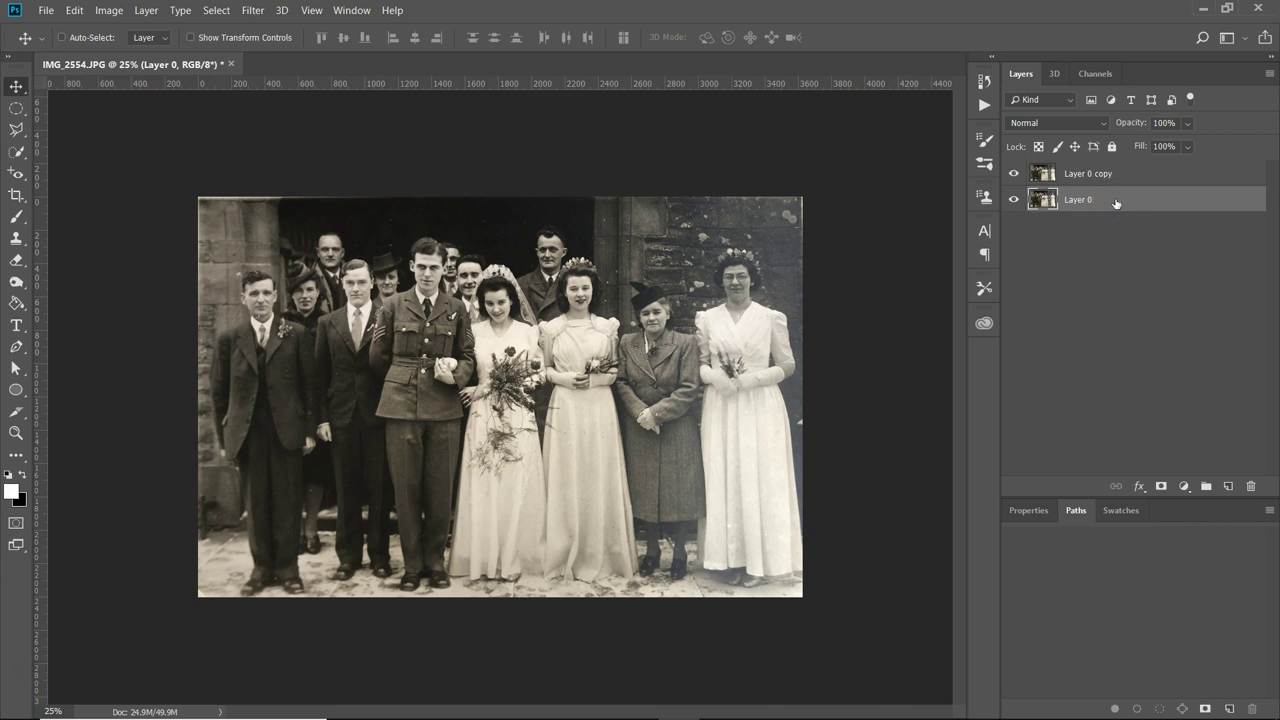
pyautogui.hotkey('ctrl', 'g')
pyautogui.click(1032, 196)
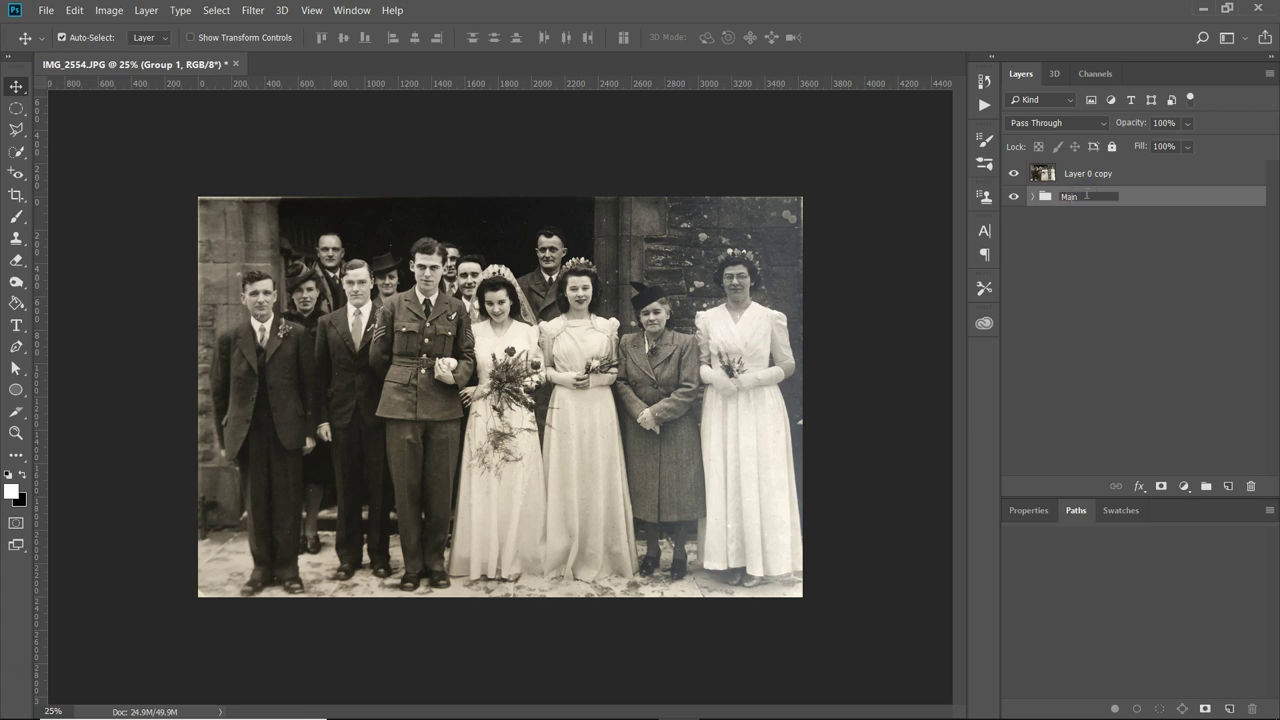
pyautogui.press('Return')
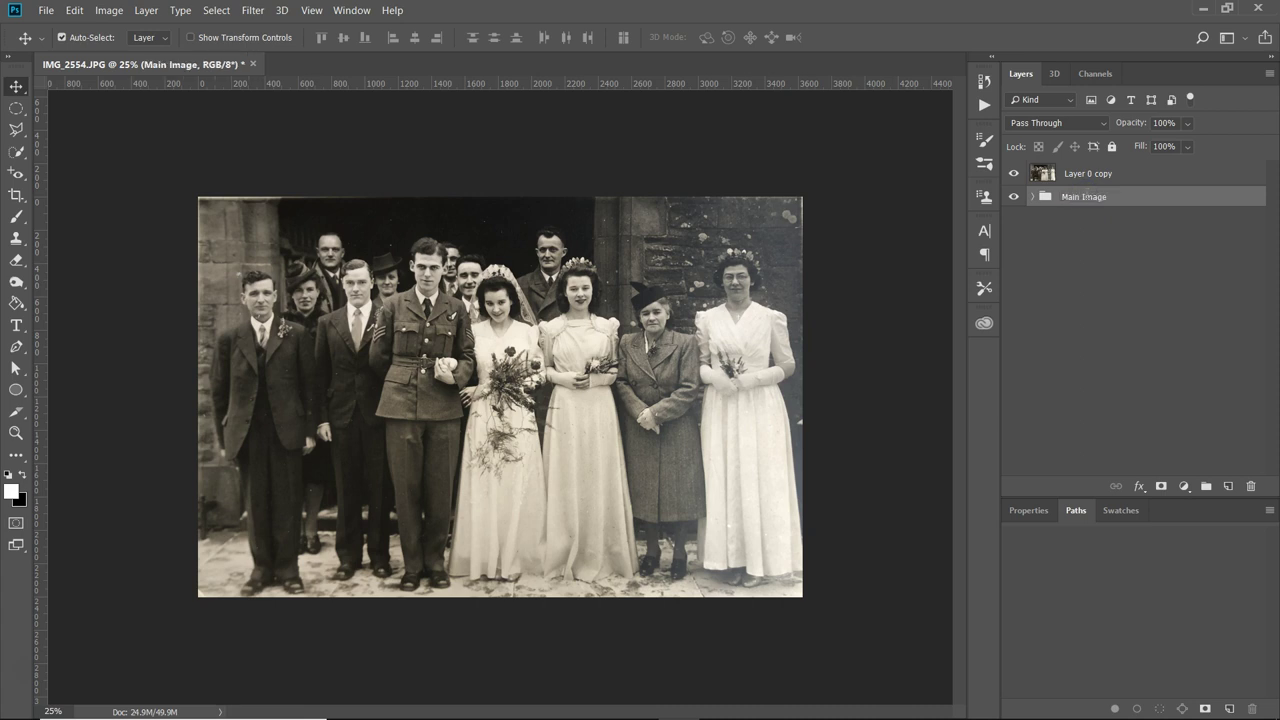
# Hide the Main Image group and make Layer 0 copy the active layer.
pyautogui.click(1014, 197)
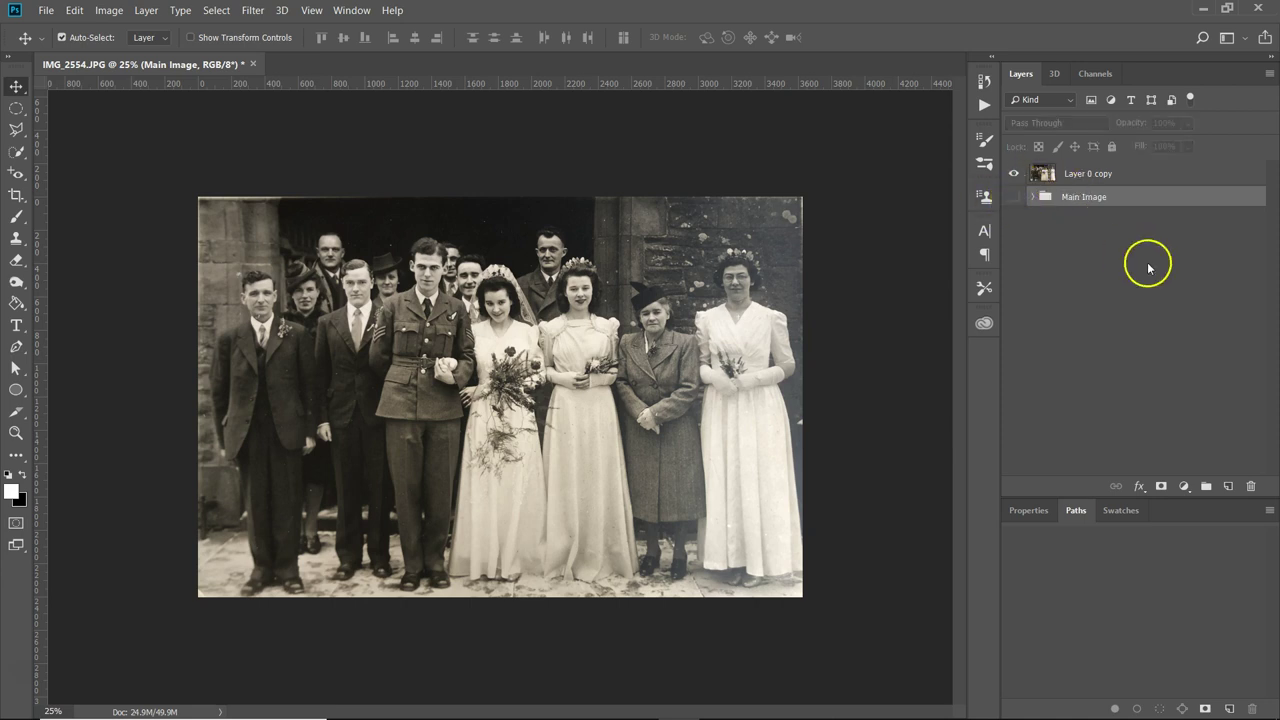
pyautogui.click(1133, 314)
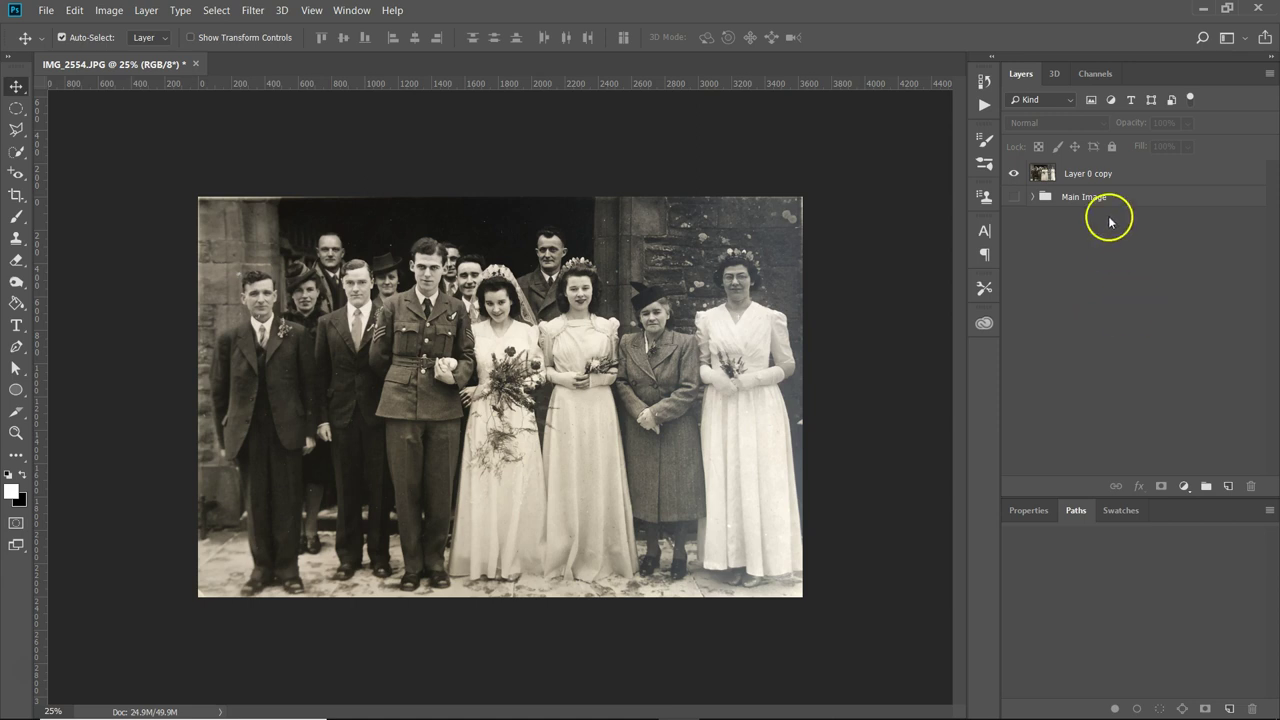
pyautogui.click(1090, 173)
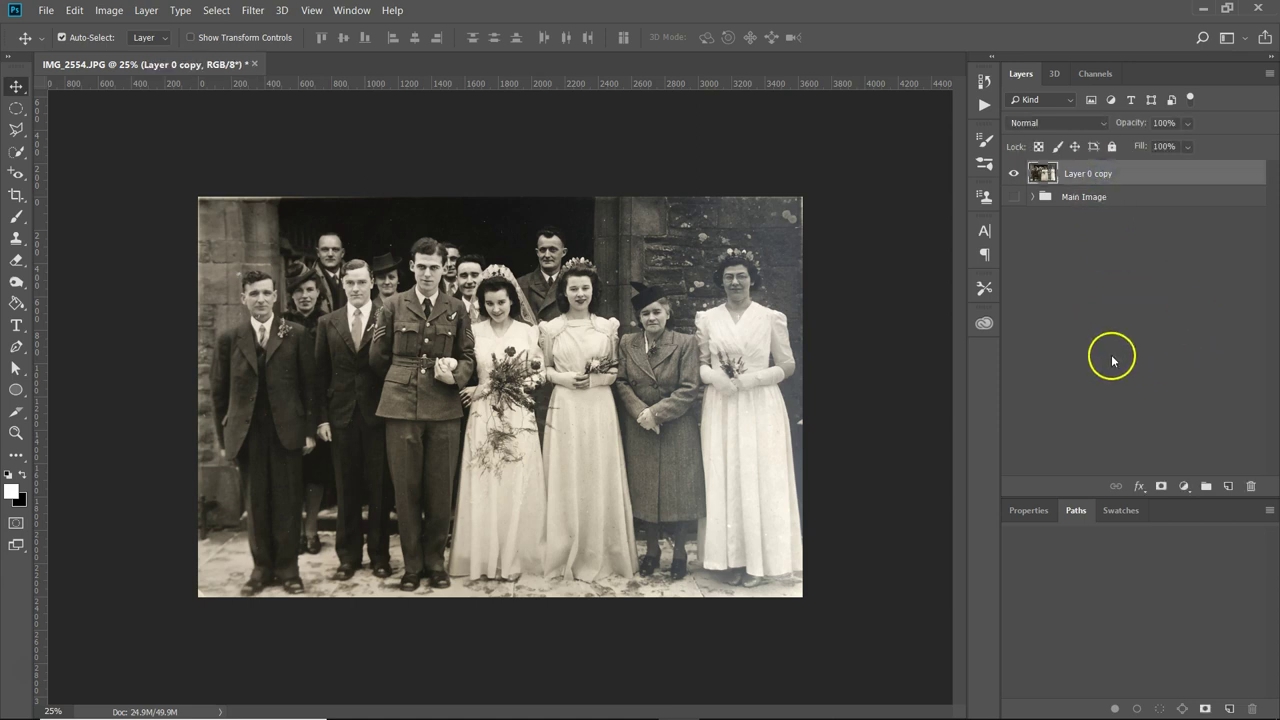
# Select the uniformed man's jacket with the Quick Selection tool at brush size 70.
pyautogui.hotkey('ctrl', '+')
pyautogui.hotkey('ctrl', '+')
pyautogui.hotkey('ctrl', '+')
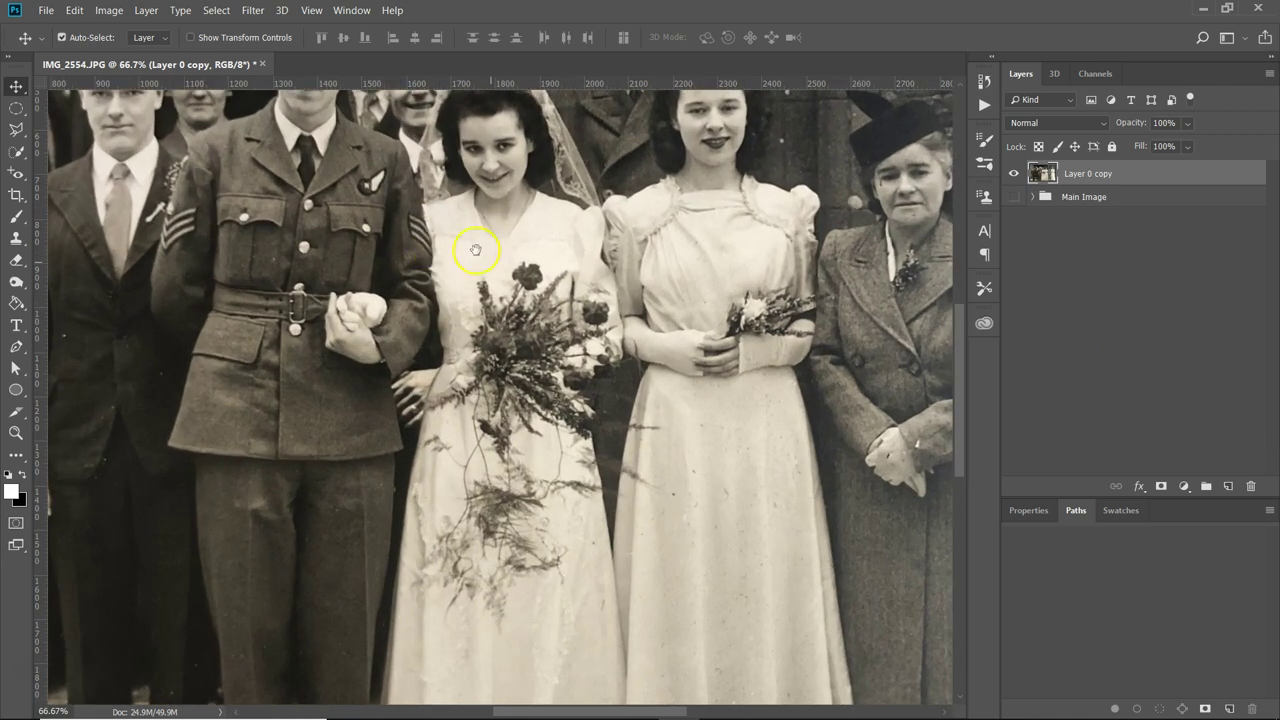
pyautogui.moveTo(476, 249); pyautogui.dragTo(651, 374)
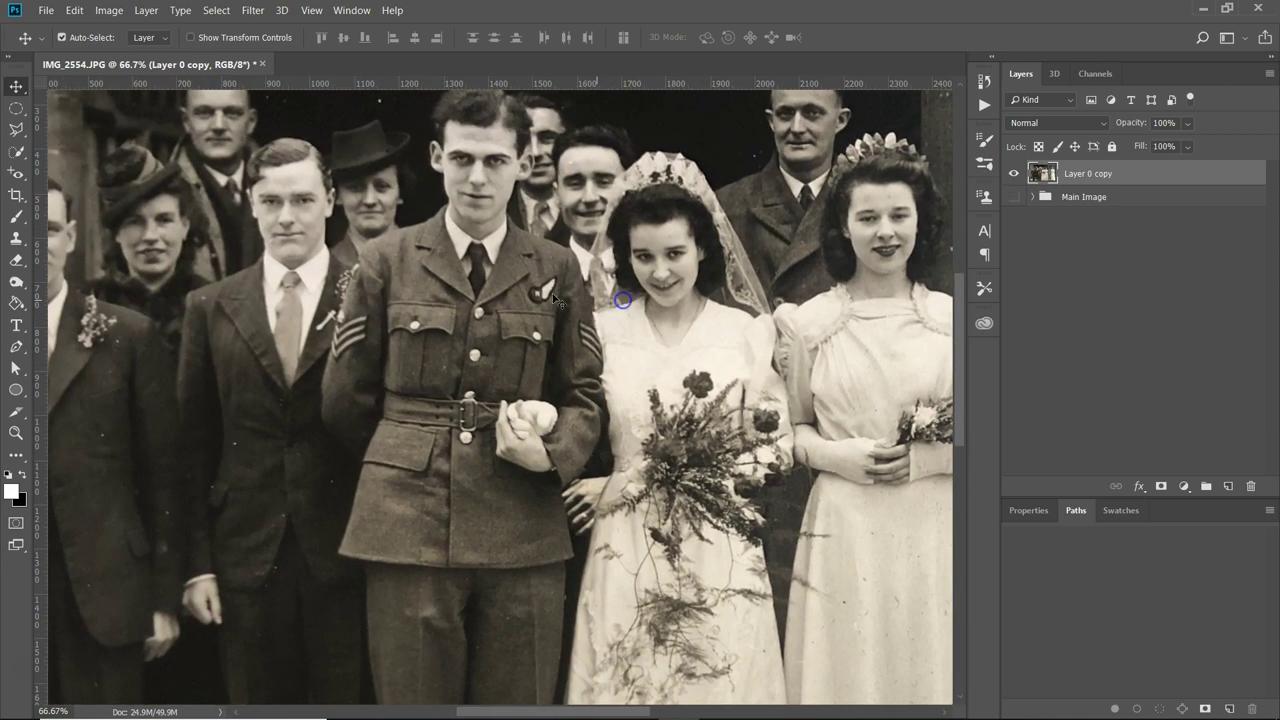
pyautogui.click(18, 153)
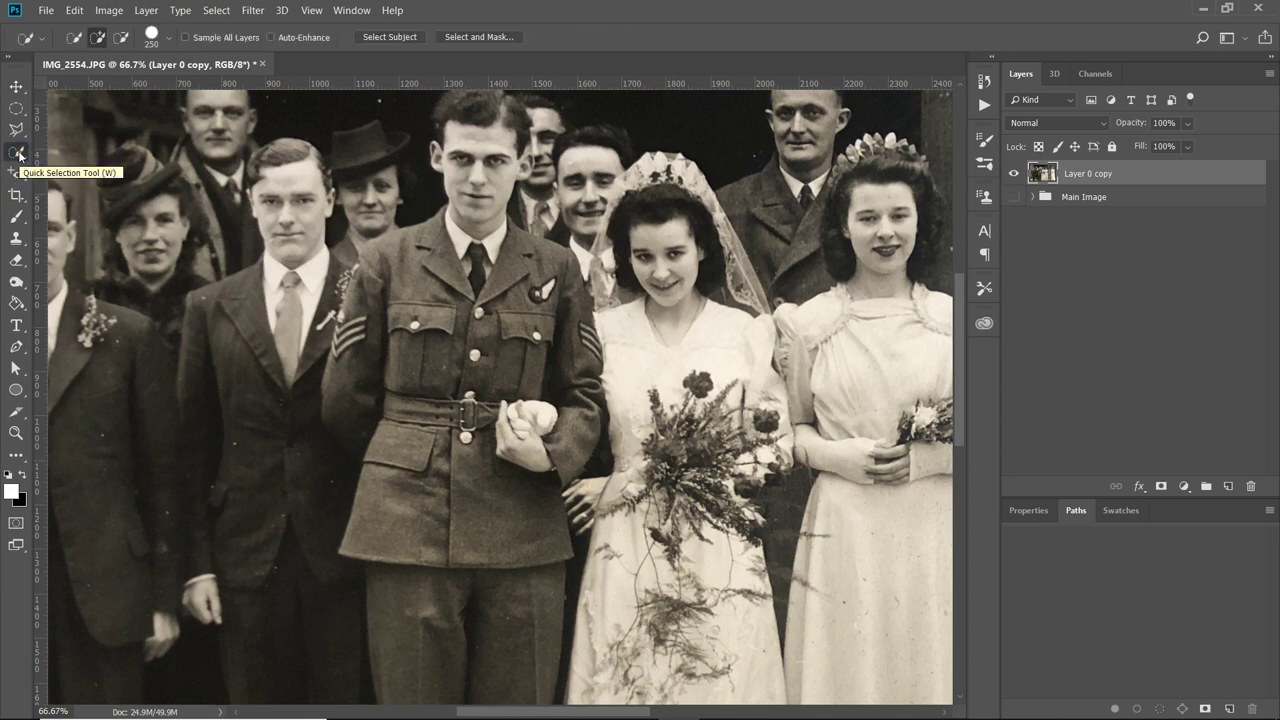
pyautogui.press('[')
pyautogui.press('[')
pyautogui.press('[')
pyautogui.press('[')
pyautogui.press('[')
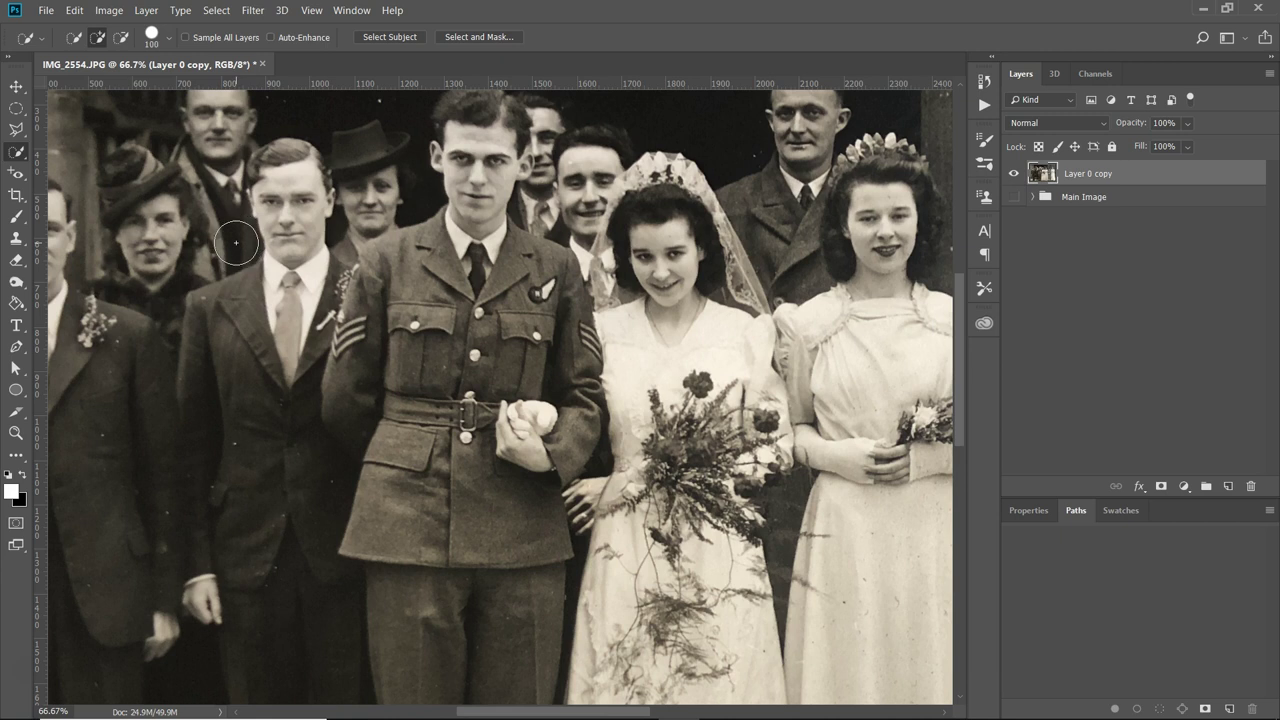
pyautogui.press('[')
pyautogui.moveTo(385, 312)
pyautogui.mouseDown()
pyautogui.moveTo(429, 258)
pyautogui.moveTo(429, 274)
pyautogui.moveTo(387, 268)
pyautogui.moveTo(373, 360)
pyautogui.moveTo(437, 352)
pyautogui.moveTo(495, 304)
pyautogui.moveTo(452, 519)
pyautogui.mouseUp()
# Subtract the areas outside the jacket along its bride-side edge and shoulder from the selection.
pyautogui.moveTo(590, 520)
pyautogui.mouseDown()
pyautogui.moveTo(606, 528)
pyautogui.moveTo(620, 514)
pyautogui.moveTo(591, 491)
pyautogui.moveTo(585, 507)
pyautogui.moveTo(620, 437)
pyautogui.moveTo(586, 491)
pyautogui.moveTo(609, 449)
pyautogui.moveTo(606, 234)
pyautogui.moveTo(534, 209)
pyautogui.moveTo(541, 196)
pyautogui.mouseUp()
pyautogui.keyDown('alt'); pyautogui.click(586, 520); pyautogui.keyUp('alt')
pyautogui.click(543, 208)
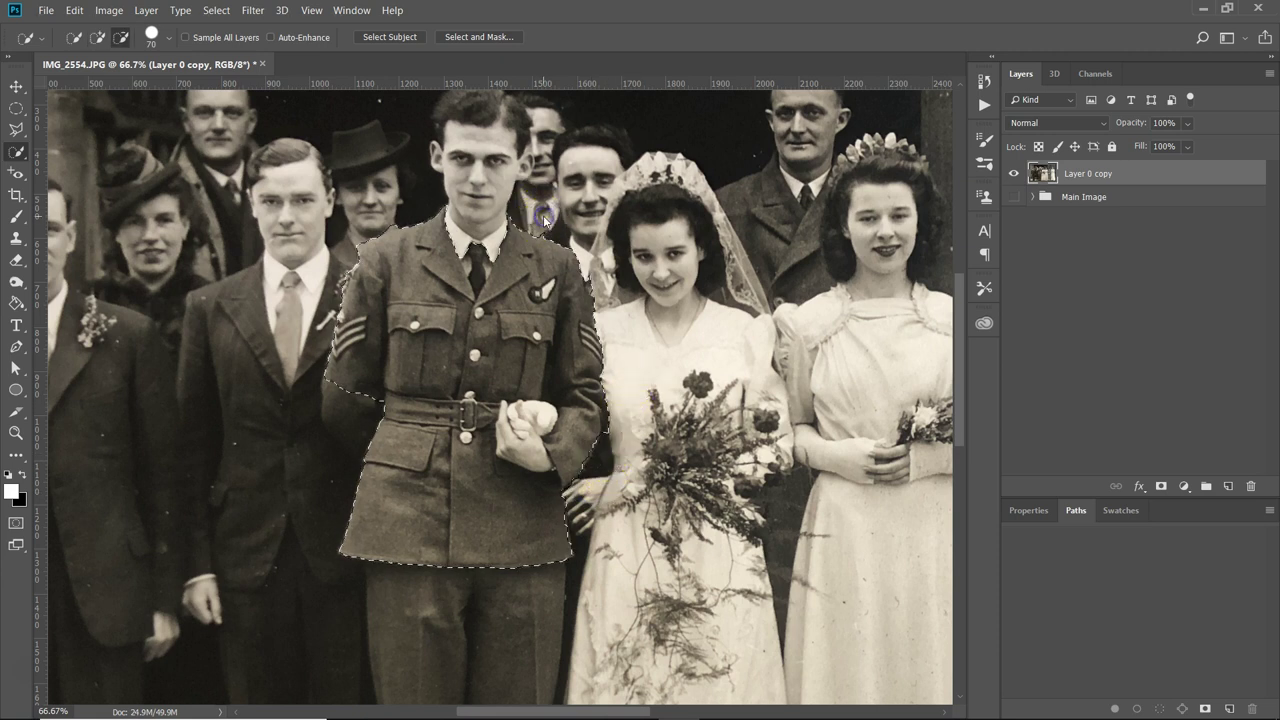
pyautogui.click(545, 221)
pyautogui.moveTo(545, 221)
pyautogui.mouseDown()
pyautogui.moveTo(674, 273)
pyautogui.moveTo(668, 300)
pyautogui.moveTo(599, 283)
pyautogui.moveTo(615, 270)
pyautogui.moveTo(602, 279)
pyautogui.moveTo(620, 323)
pyautogui.moveTo(535, 275)
pyautogui.moveTo(564, 316)
pyautogui.moveTo(576, 310)
pyautogui.moveTo(565, 375)
pyautogui.moveTo(575, 437)
pyautogui.mouseUp()
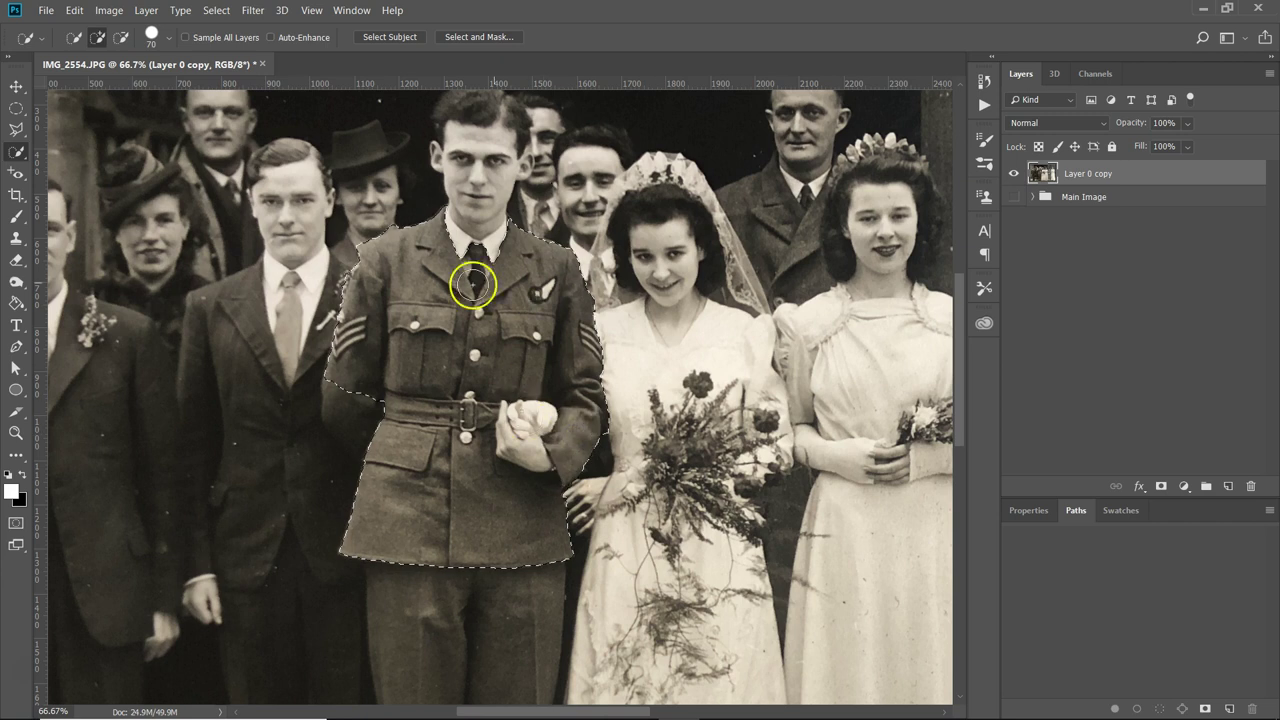
# Extend the selection down over the uniformed man's trousers.
pyautogui.click(350, 422)
pyautogui.moveTo(354, 428)
pyautogui.mouseDown()
pyautogui.moveTo(456, 554)
pyautogui.moveTo(520, 549)
pyautogui.mouseUp()
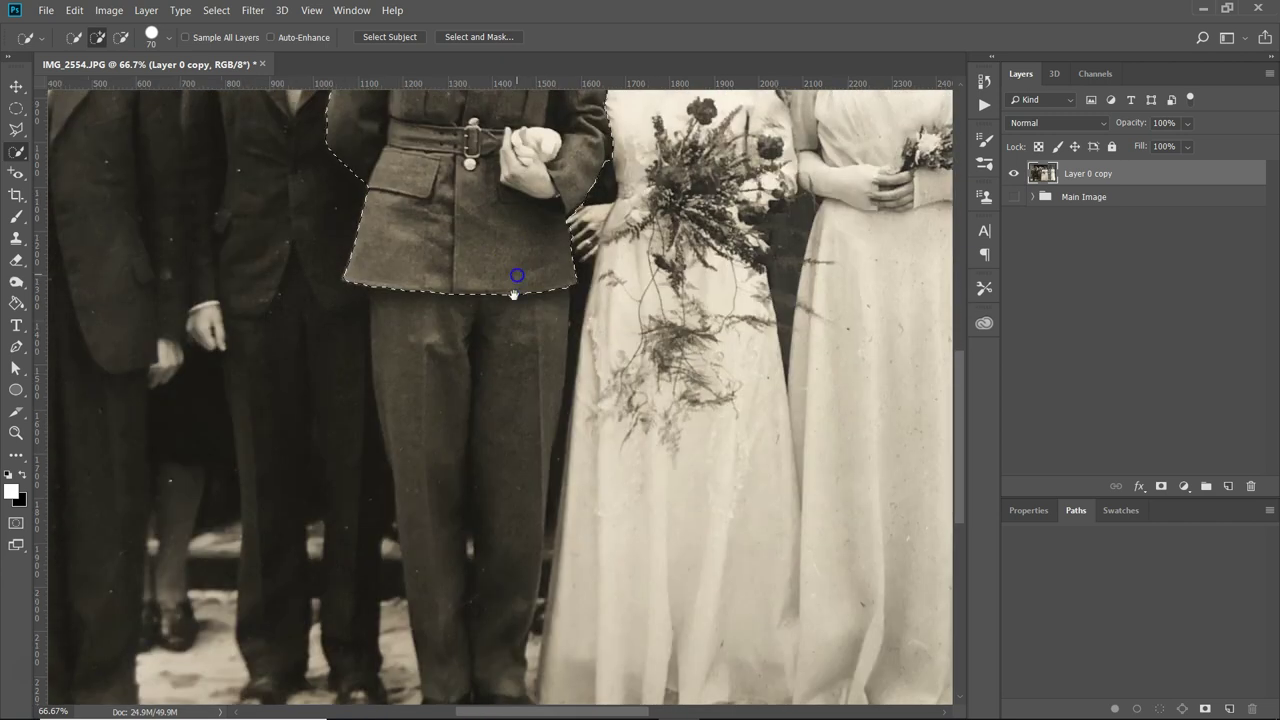
pyautogui.moveTo(480, 385)
pyautogui.mouseDown()
pyautogui.moveTo(423, 315)
pyautogui.moveTo(437, 451)
pyautogui.mouseUp()
pyautogui.moveTo(580, 345)
pyautogui.mouseDown()
pyautogui.moveTo(620, 349)
pyautogui.moveTo(589, 291)
pyautogui.moveTo(583, 416)
pyautogui.mouseUp()
pyautogui.moveTo(574, 478)
pyautogui.mouseDown()
pyautogui.moveTo(580, 526)
pyautogui.moveTo(603, 540)
pyautogui.moveTo(621, 425)
pyautogui.mouseUp()
pyautogui.press('space')
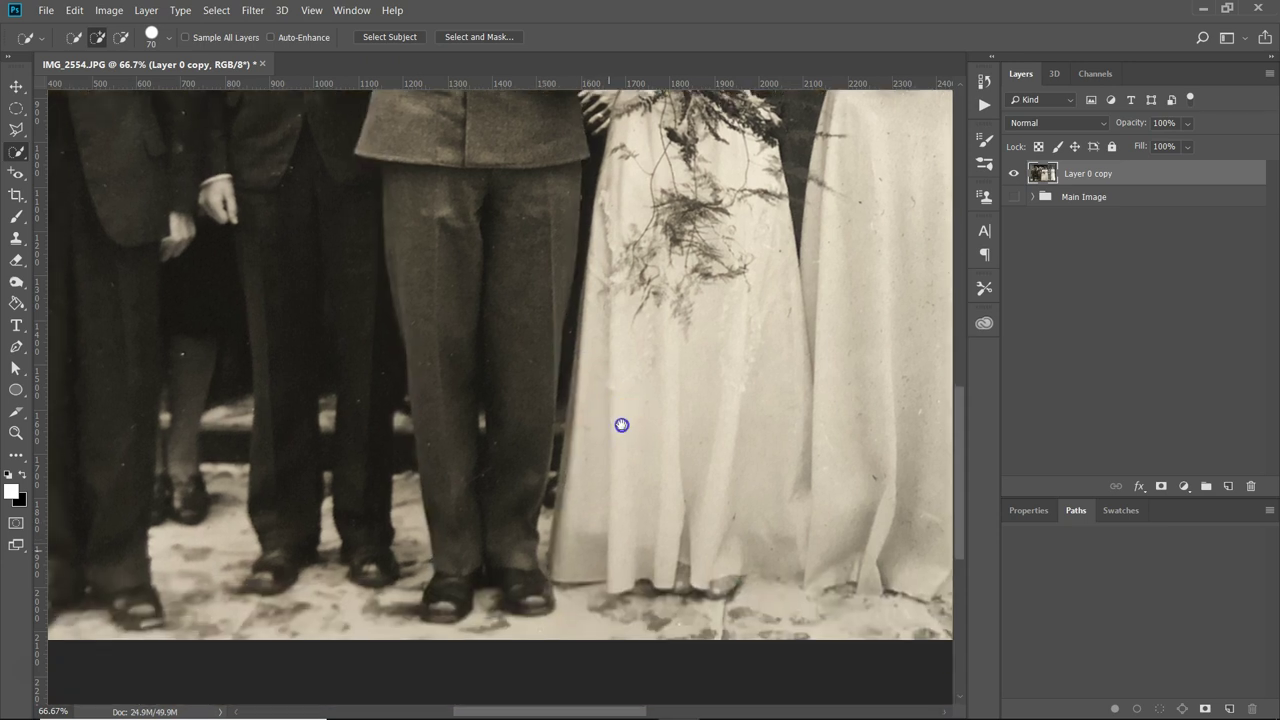
# Subtract the gap between the trouser leg and the bride's dress from the selection.
pyautogui.click(594, 400)
pyautogui.moveTo(577, 383); pyautogui.dragTo(575, 449)
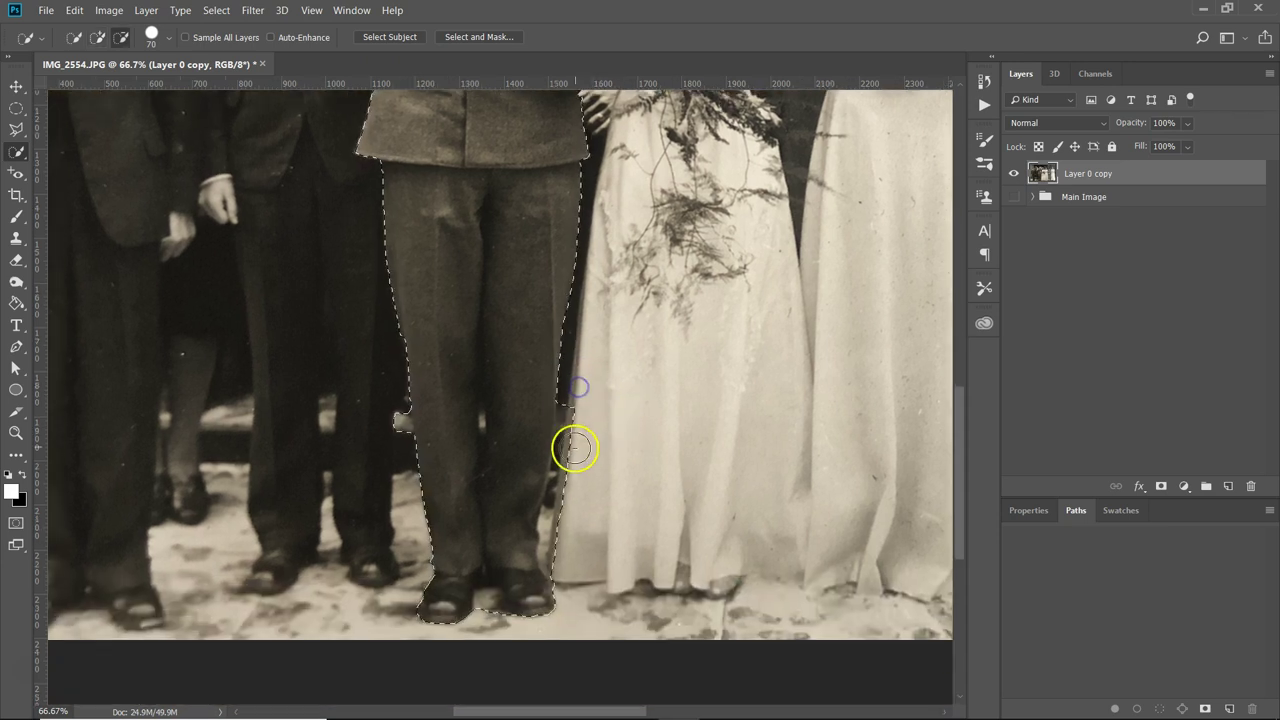
pyautogui.click(574, 421)
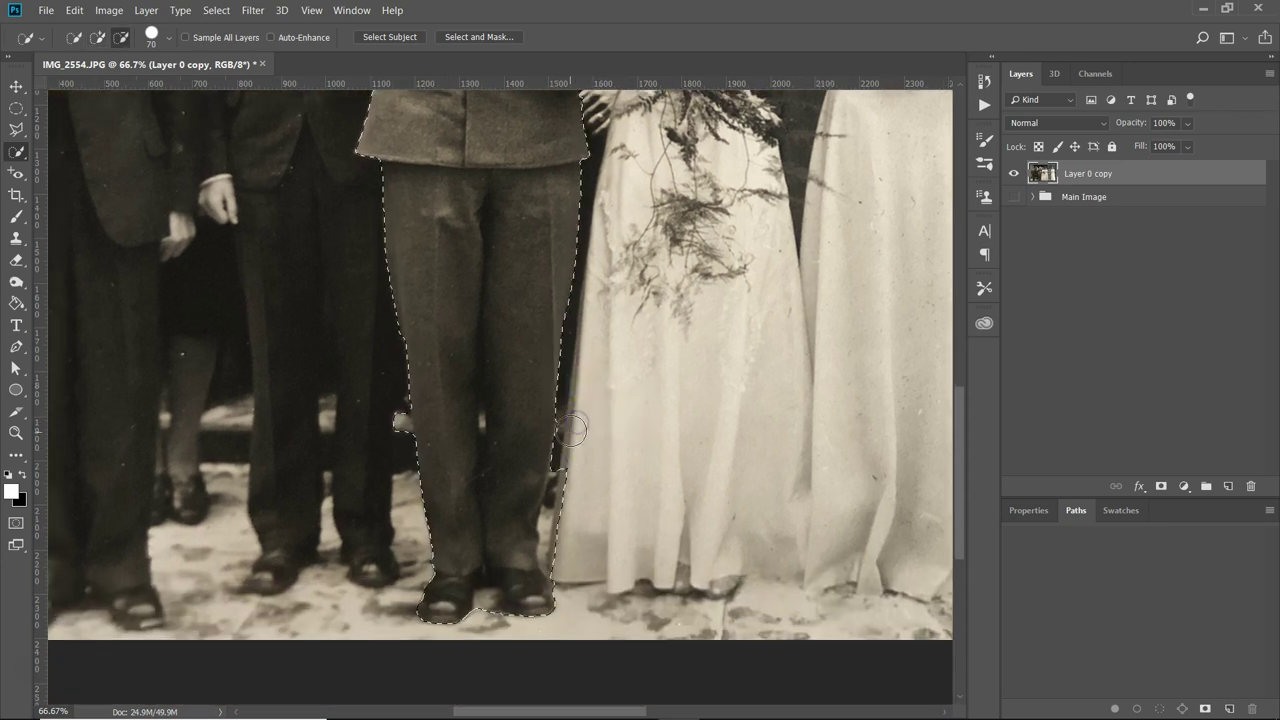
pyautogui.moveTo(564, 514); pyautogui.dragTo(560, 548)
pyautogui.click(556, 592)
# Subtract both shoes and the ground between them from the selection, ending it at the trouser hems.
pyautogui.click(535, 600)
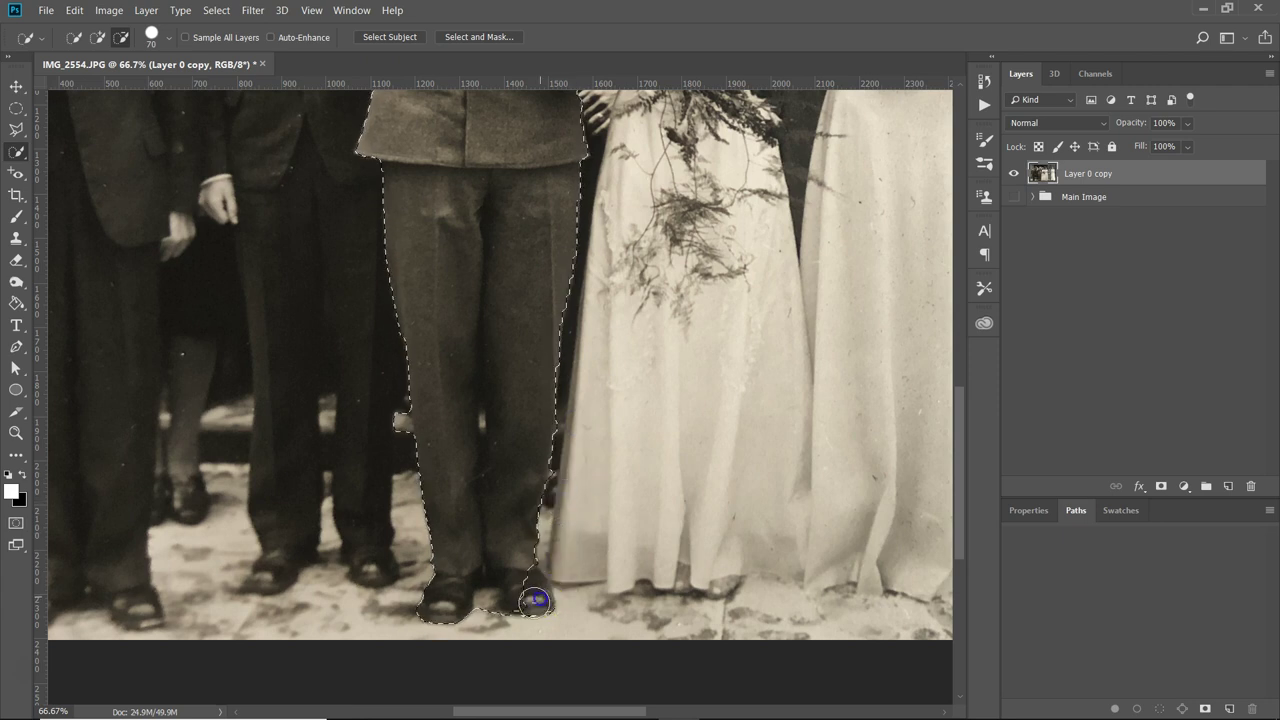
pyautogui.moveTo(519, 592); pyautogui.dragTo(498, 592)
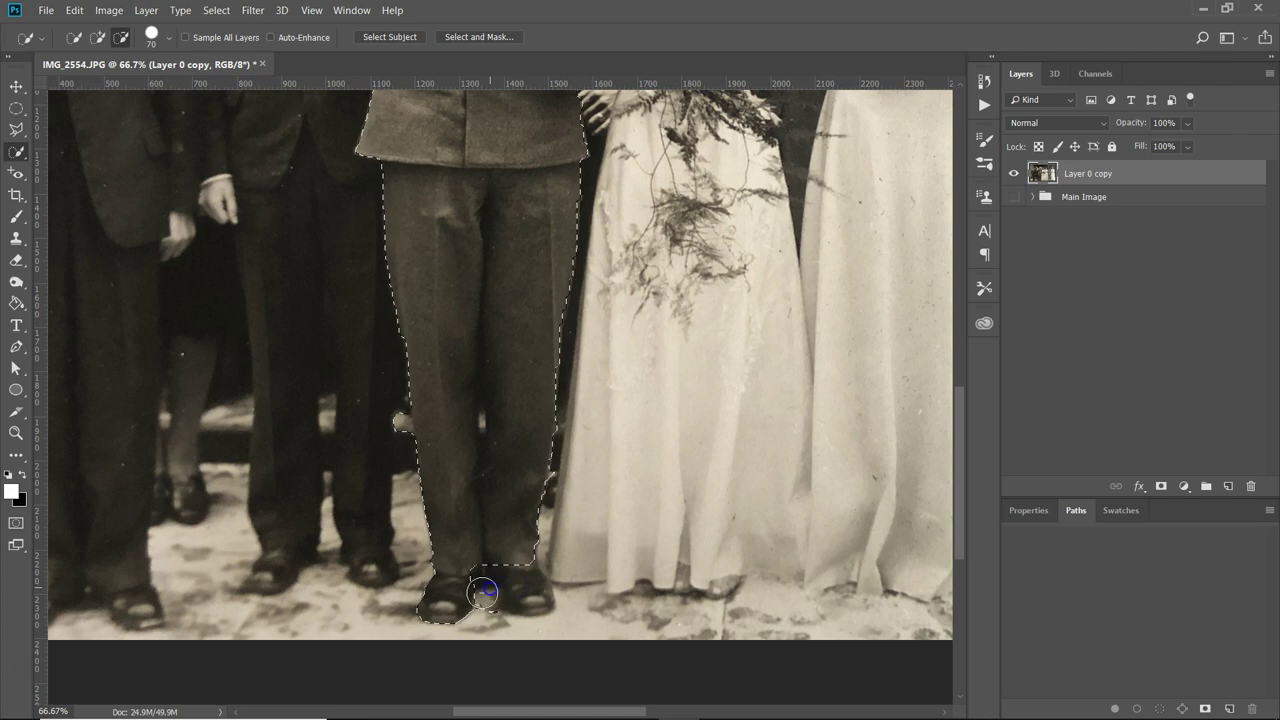
pyautogui.click(455, 598)
pyautogui.click(486, 596)
pyautogui.click(511, 618)
pyautogui.click(417, 584)
# Clean up the trouser selection by removing stray areas beside the legs and the gap between them, reducing the brush to 35.
pyautogui.click(385, 417)
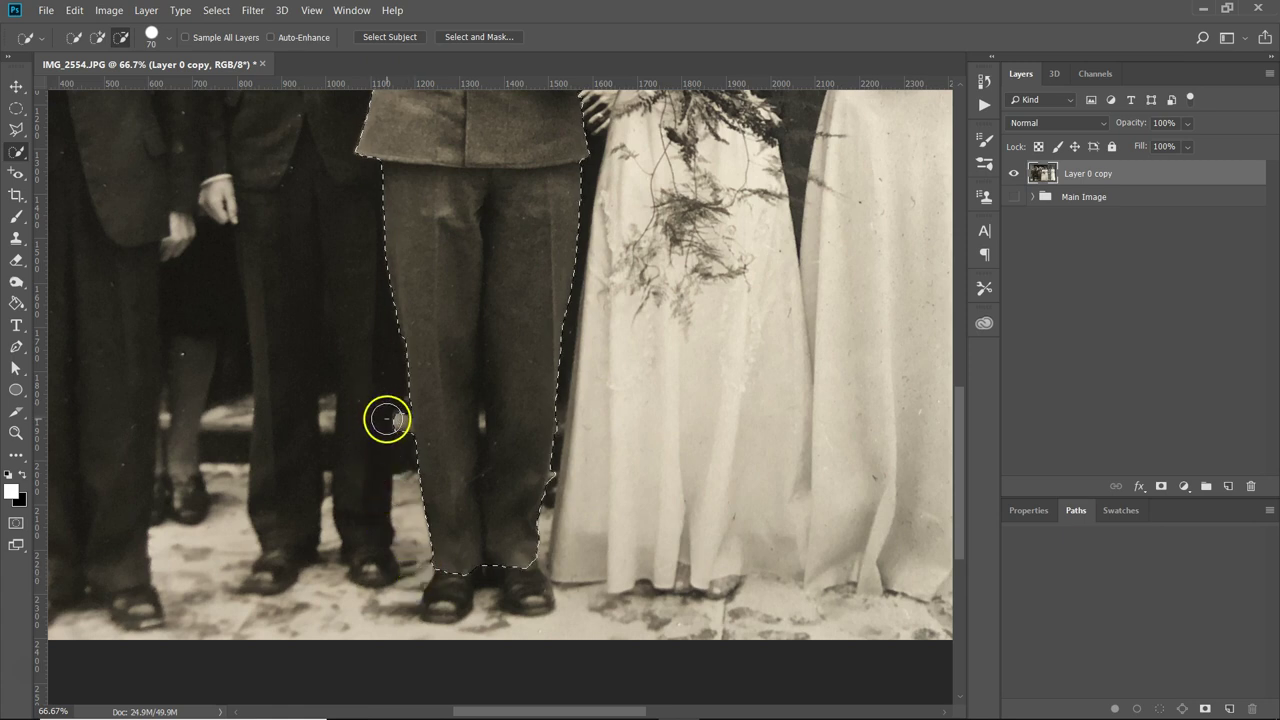
pyautogui.click(455, 450)
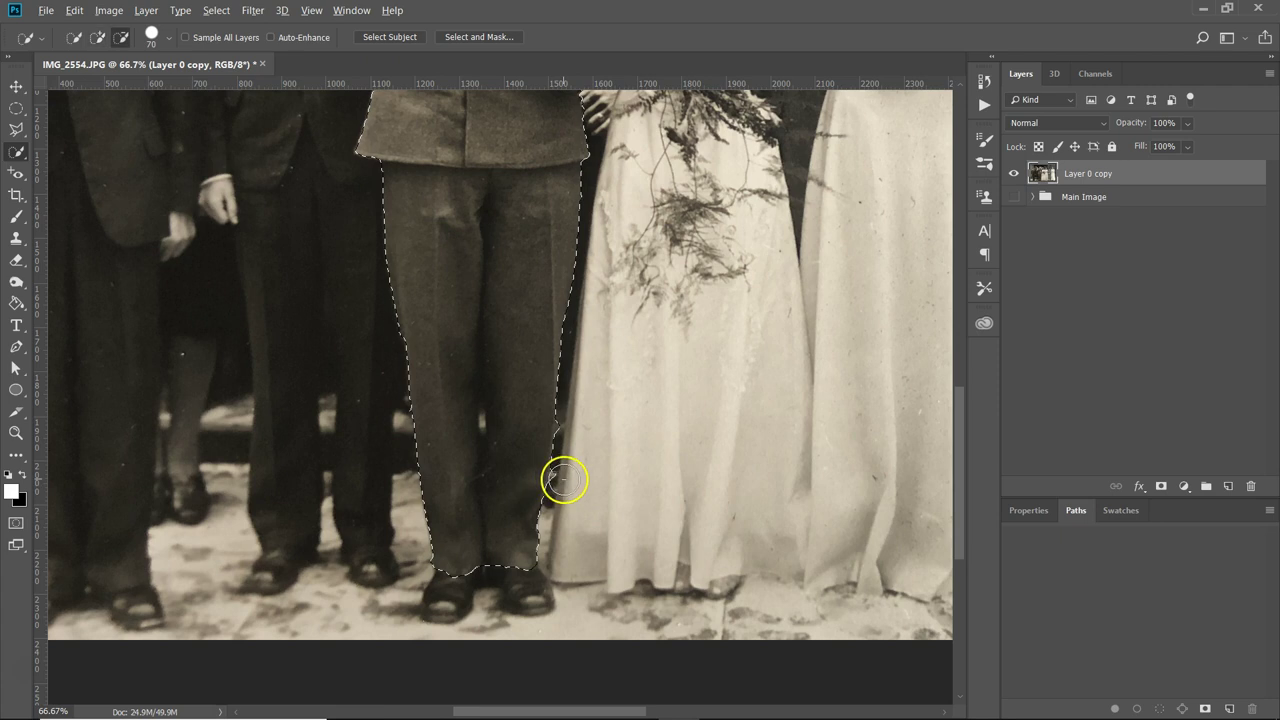
pyautogui.press('alt')
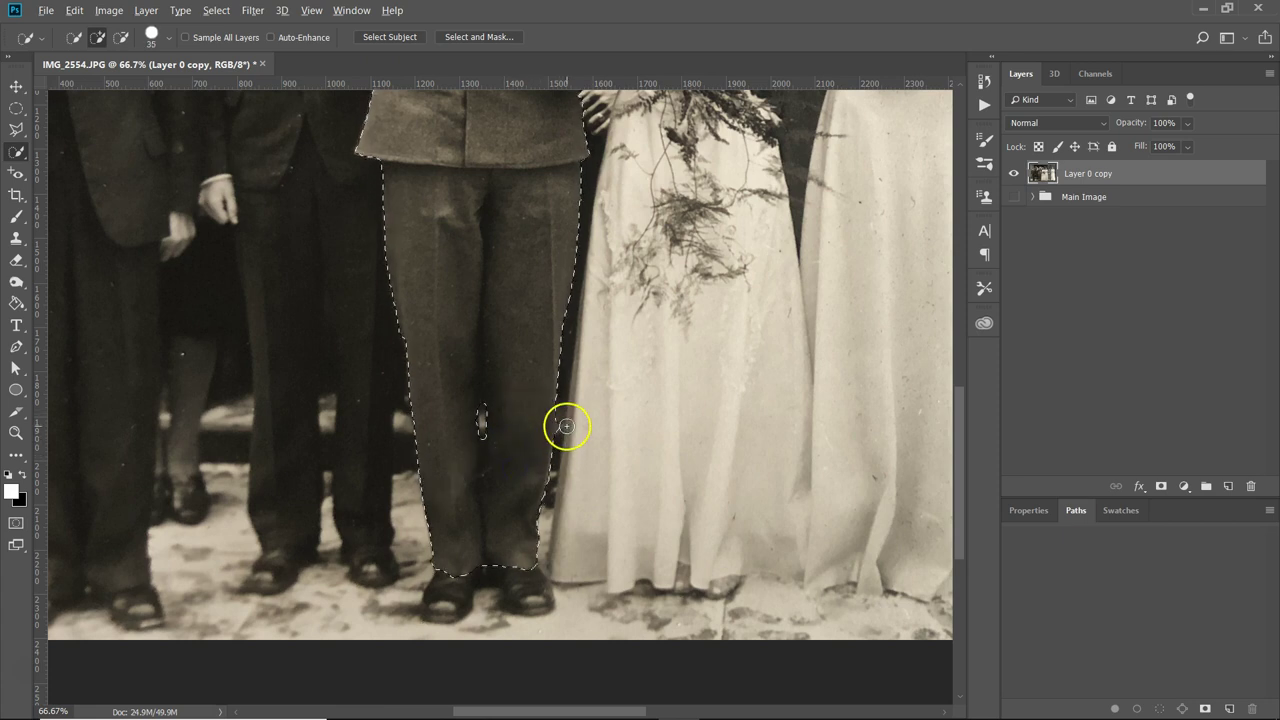
pyautogui.press('alt')
pyautogui.moveTo(560, 428); pyautogui.dragTo(562, 462)
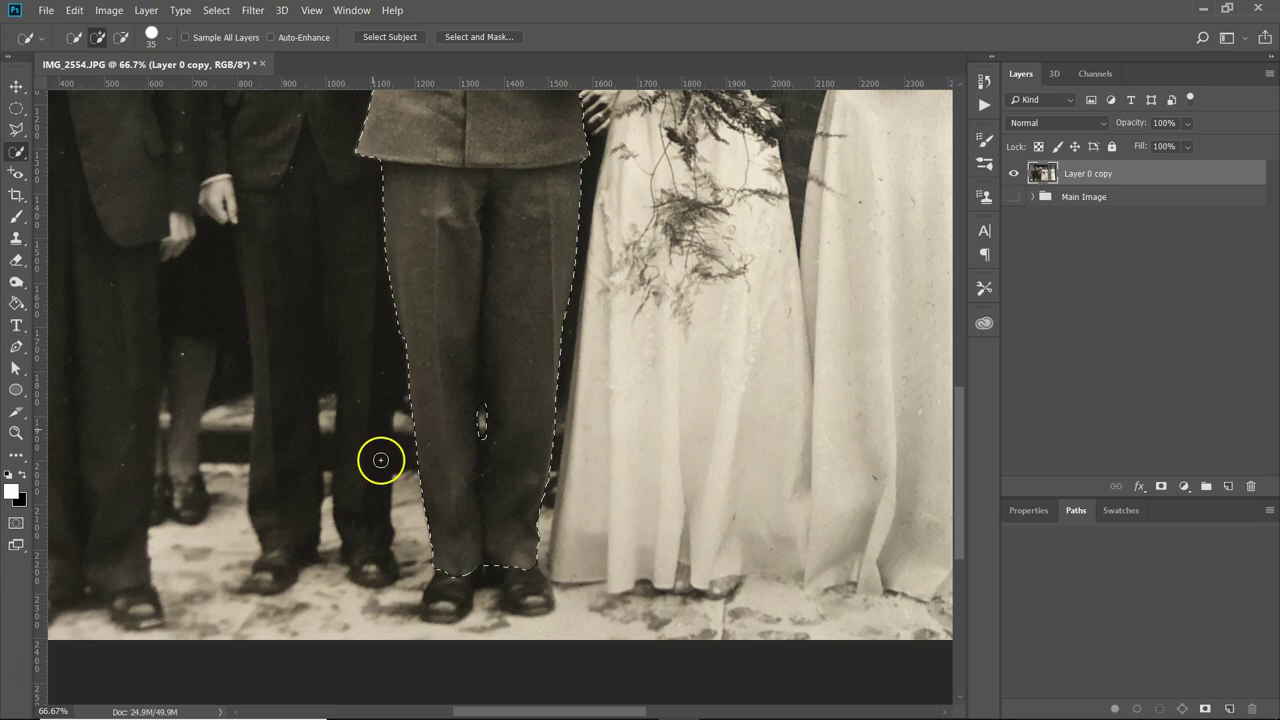
# Subtract the uniformed man's hand and the pale item it holds from the selection.
pyautogui.moveTo(531, 221); pyautogui.dragTo(517, 537)
pyautogui.moveTo(463, 351); pyautogui.dragTo(450, 428)
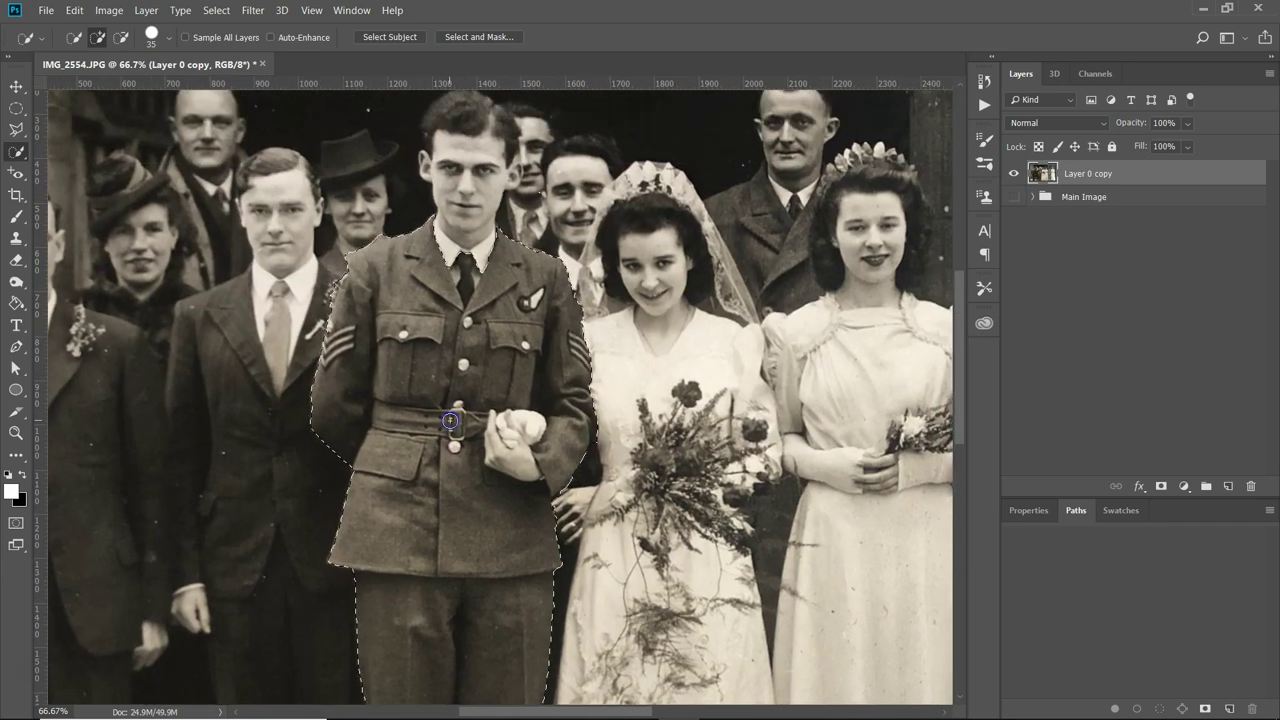
pyautogui.click(516, 443)
pyautogui.moveTo(532, 429); pyautogui.dragTo(524, 431)
# Refine the selection edge around the hand and wrist near the cuff using brush size 10.
pyautogui.scroll(2, 536, 474)
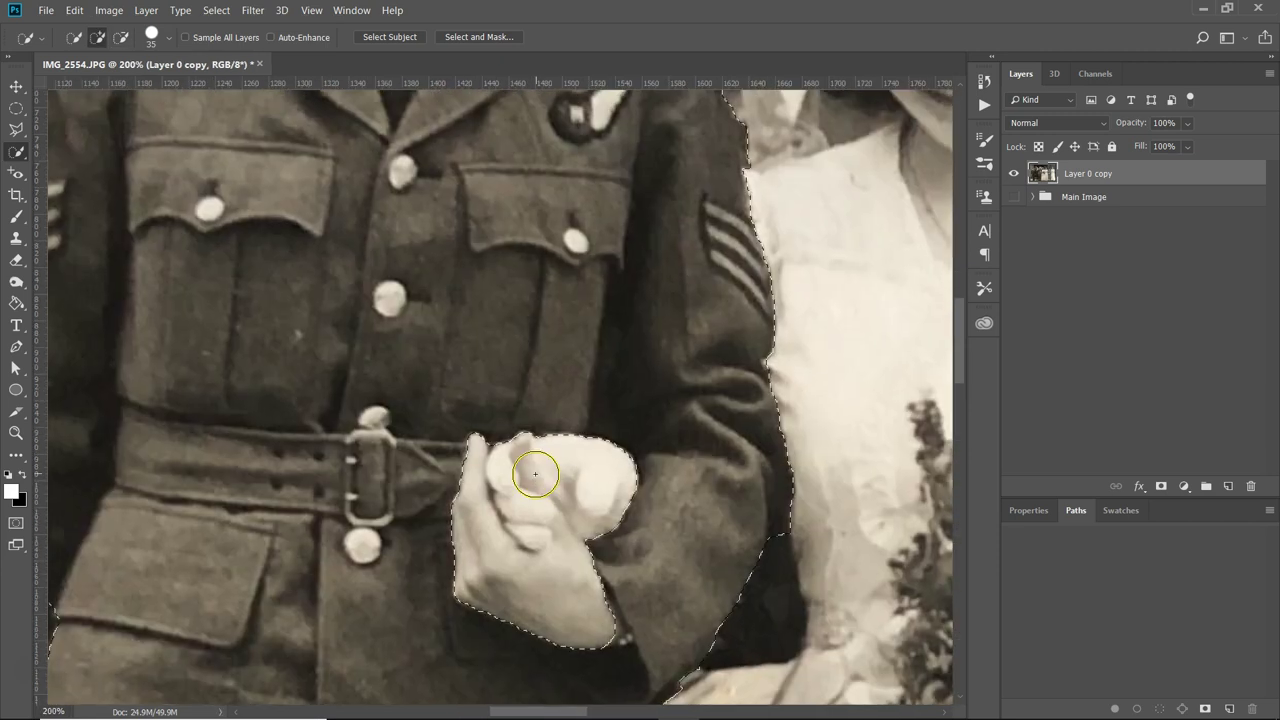
pyautogui.moveTo(543, 491); pyautogui.dragTo(506, 214)
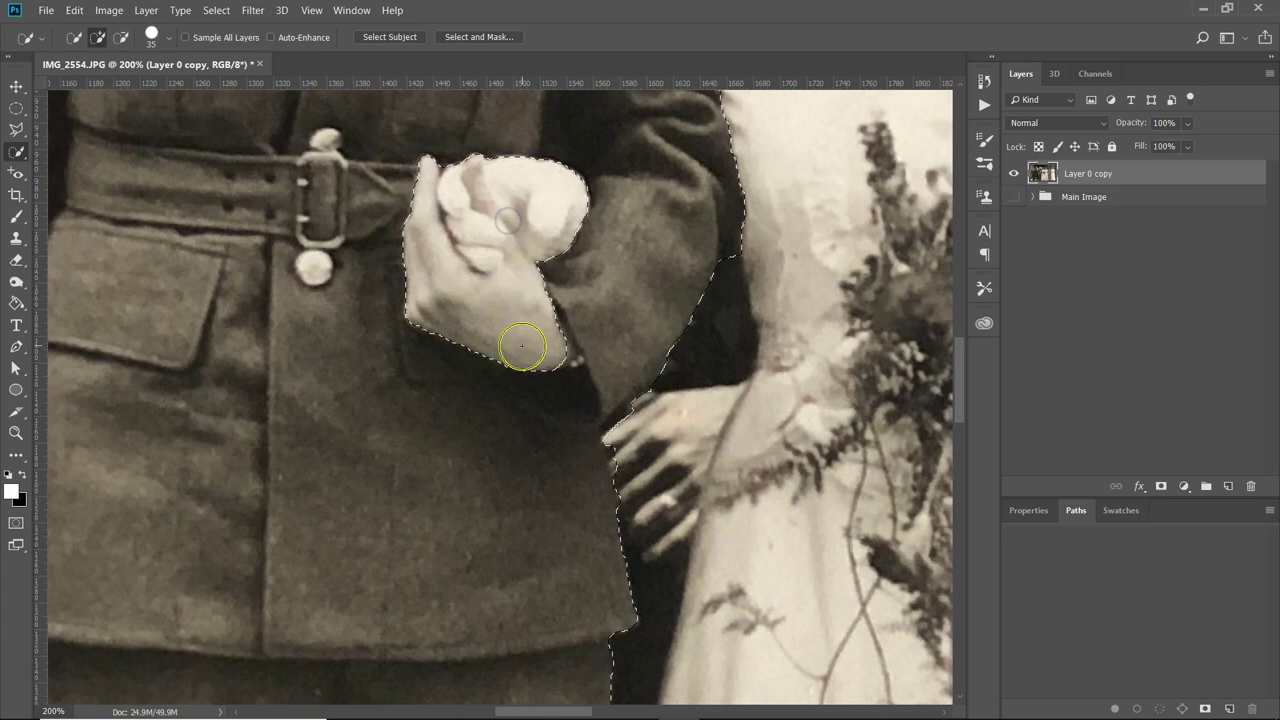
pyautogui.press('[')
pyautogui.press('[')
pyautogui.press('[')
pyautogui.press('[')
pyautogui.press('[')
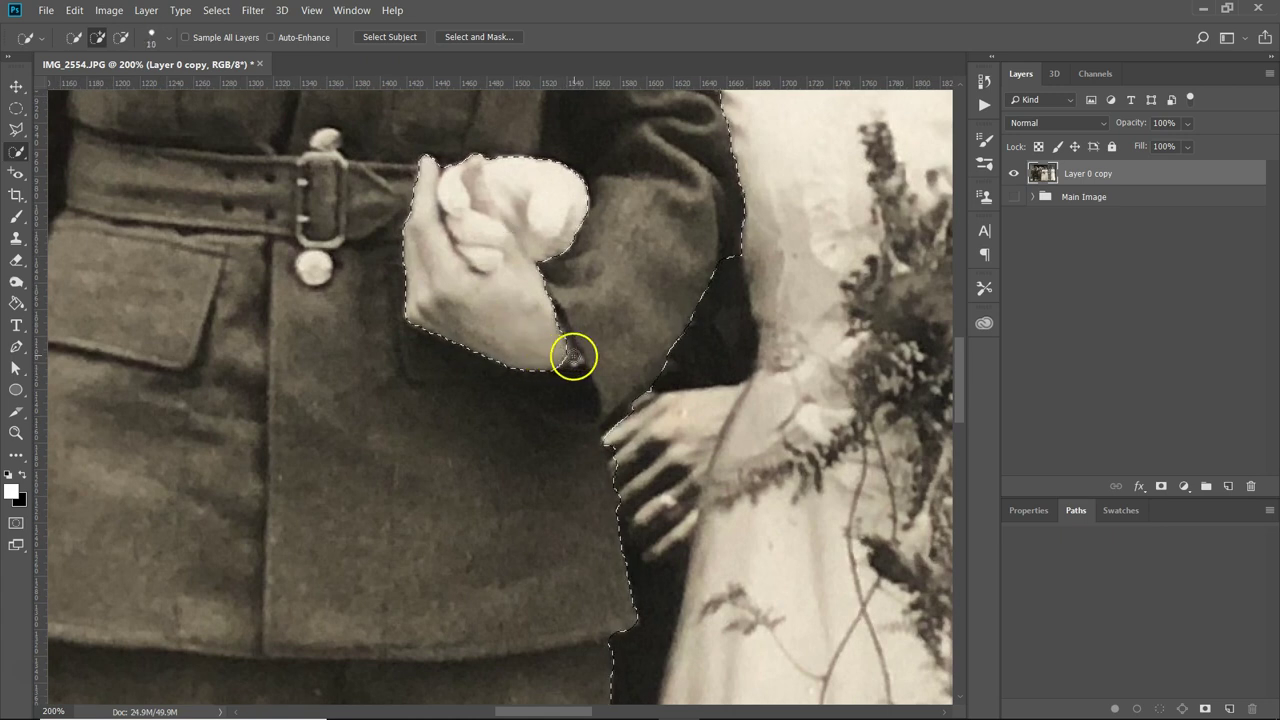
pyautogui.press('alt')
pyautogui.click(569, 357)
pyautogui.click(554, 354)
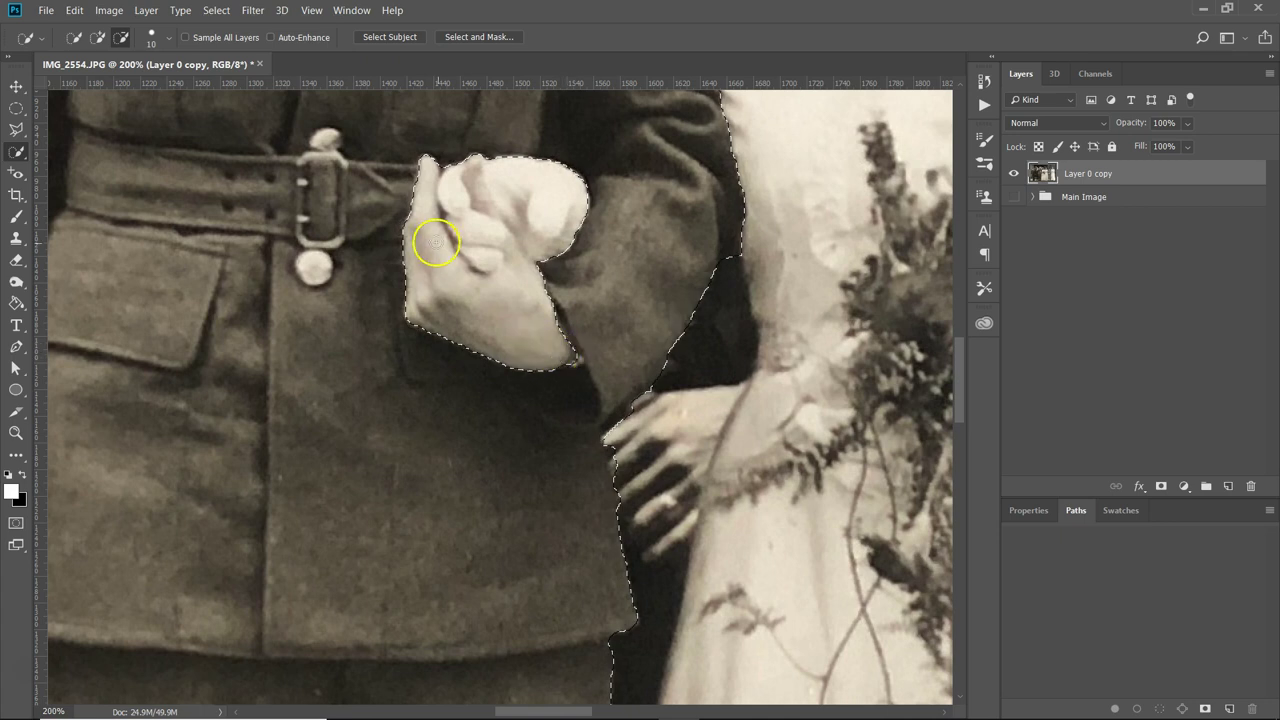
pyautogui.click(490, 253)
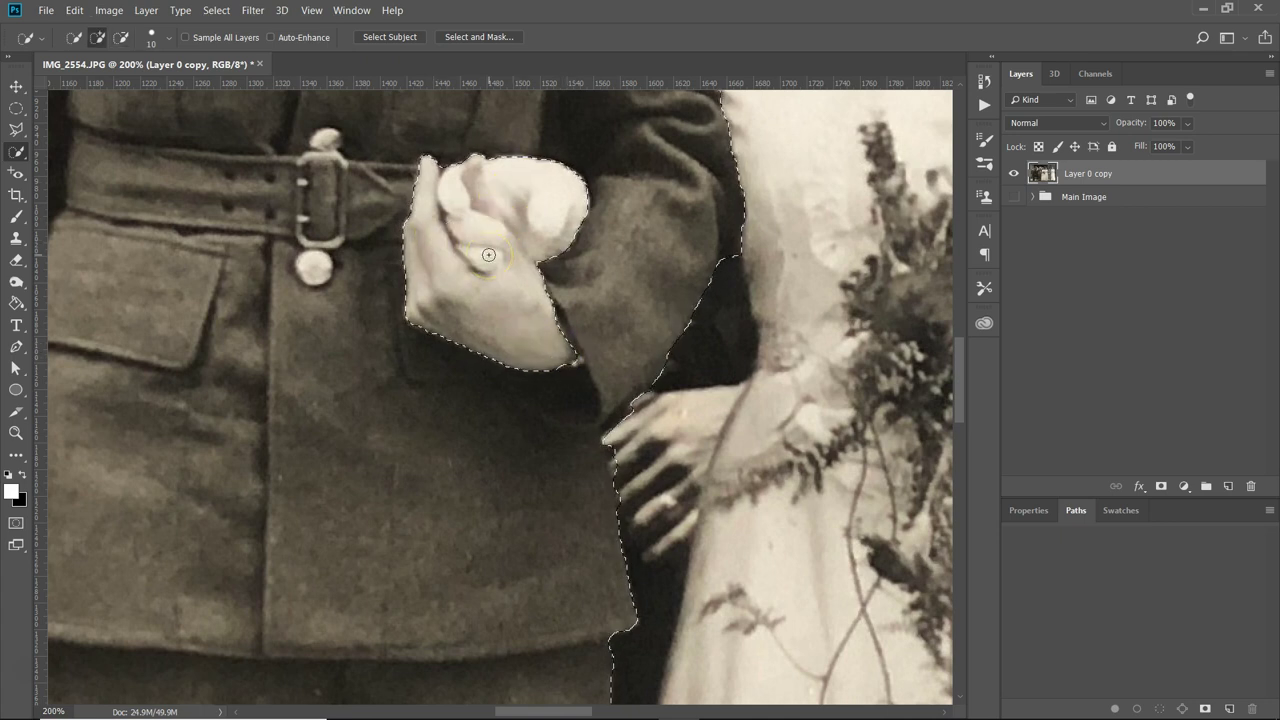
# Refine the jacket selection along the collar and the shoulder next to the woman in the hat.
pyautogui.hotkey('ctrl', '-')
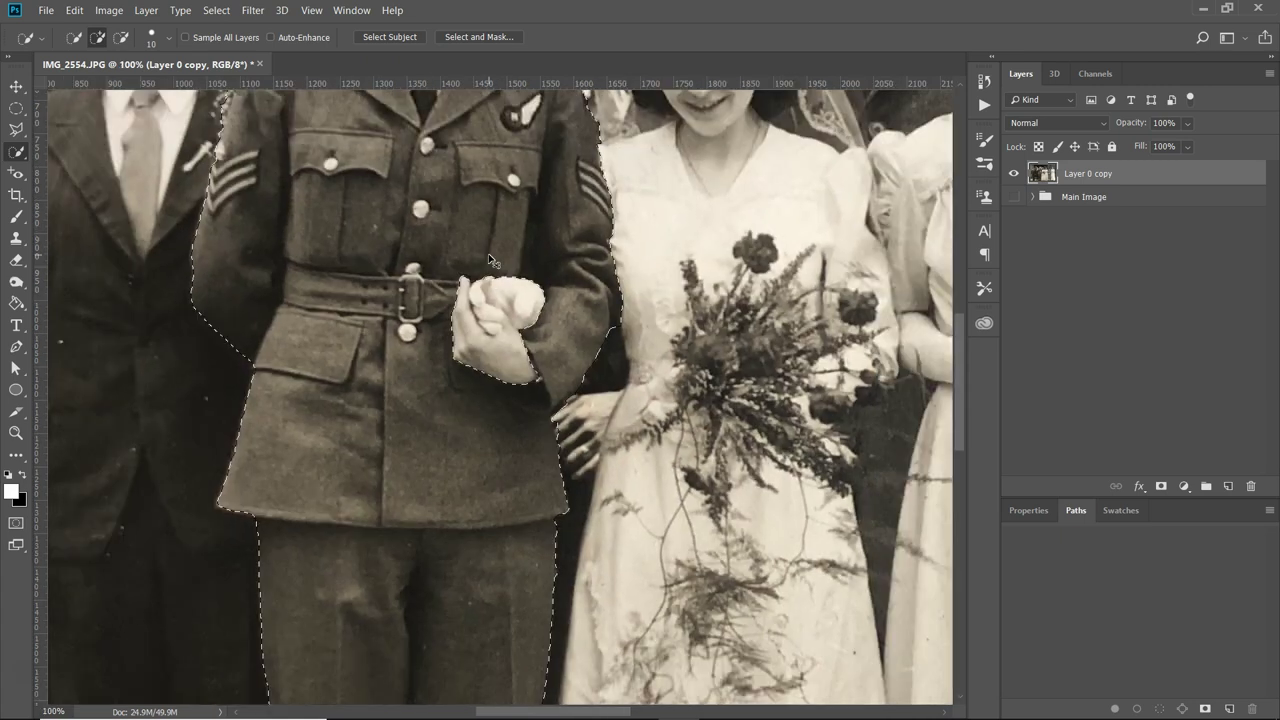
pyautogui.moveTo(400, 166); pyautogui.dragTo(427, 405)
pyautogui.moveTo(262, 395)
pyautogui.mouseDown()
pyautogui.moveTo(257, 311)
pyautogui.moveTo(247, 355)
pyautogui.moveTo(274, 326)
pyautogui.moveTo(262, 343)
pyautogui.moveTo(263, 286)
pyautogui.moveTo(277, 276)
pyautogui.mouseUp()
pyautogui.press('alt')
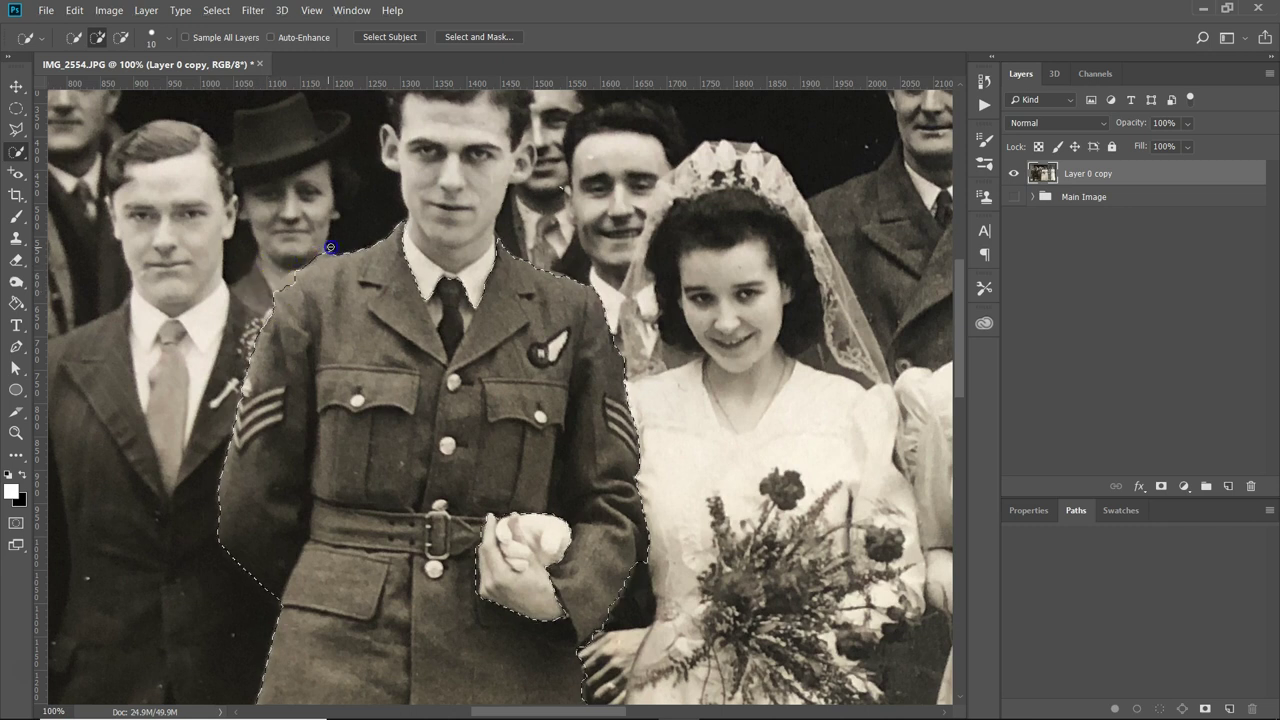
pyautogui.moveTo(390, 222)
pyautogui.mouseDown()
pyautogui.moveTo(450, 172)
pyautogui.moveTo(420, 136)
pyautogui.moveTo(408, 183)
pyautogui.mouseUp()
pyautogui.moveTo(294, 278); pyautogui.dragTo(286, 280)
pyautogui.moveTo(277, 324)
pyautogui.mouseDown()
pyautogui.moveTo(303, 283)
pyautogui.moveTo(396, 243)
pyautogui.moveTo(393, 267)
pyautogui.moveTo(474, 260)
pyautogui.moveTo(495, 277)
pyautogui.mouseUp()
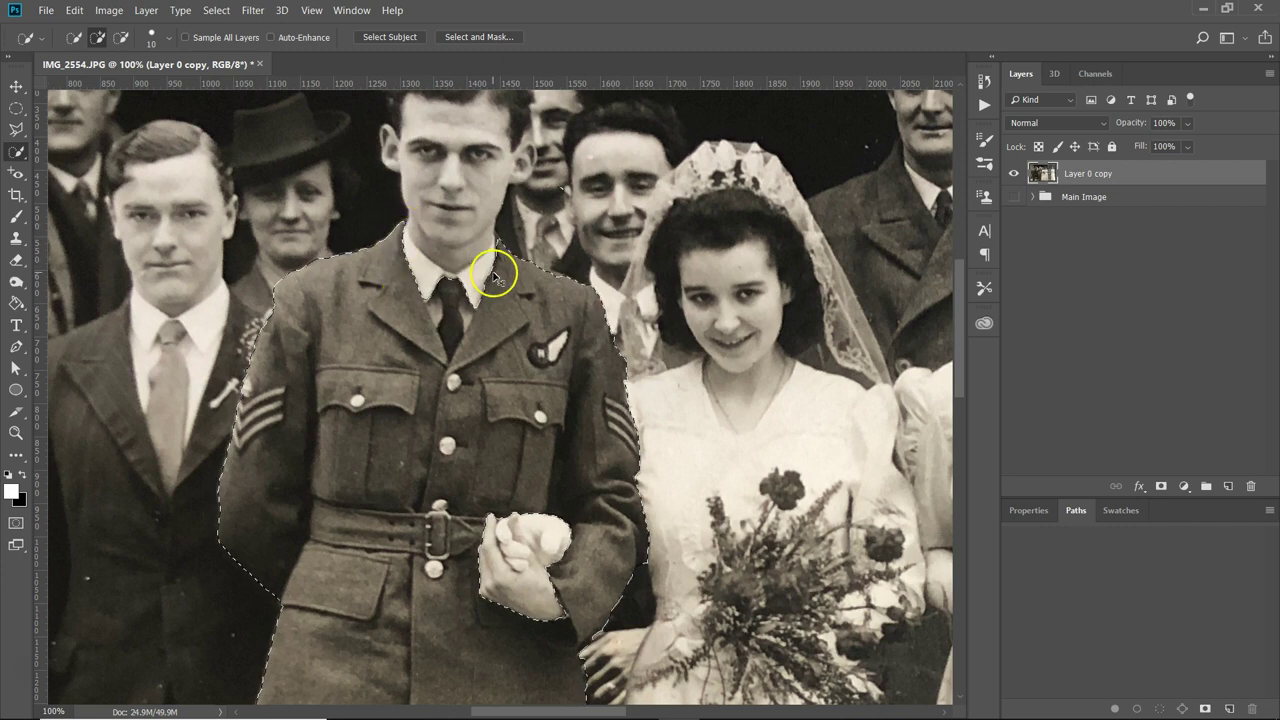
# Fine-tune the jacket selection where both collar tips meet the shirt and neck, using a smaller selection brush.
pyautogui.hotkey('ctrl', '+')
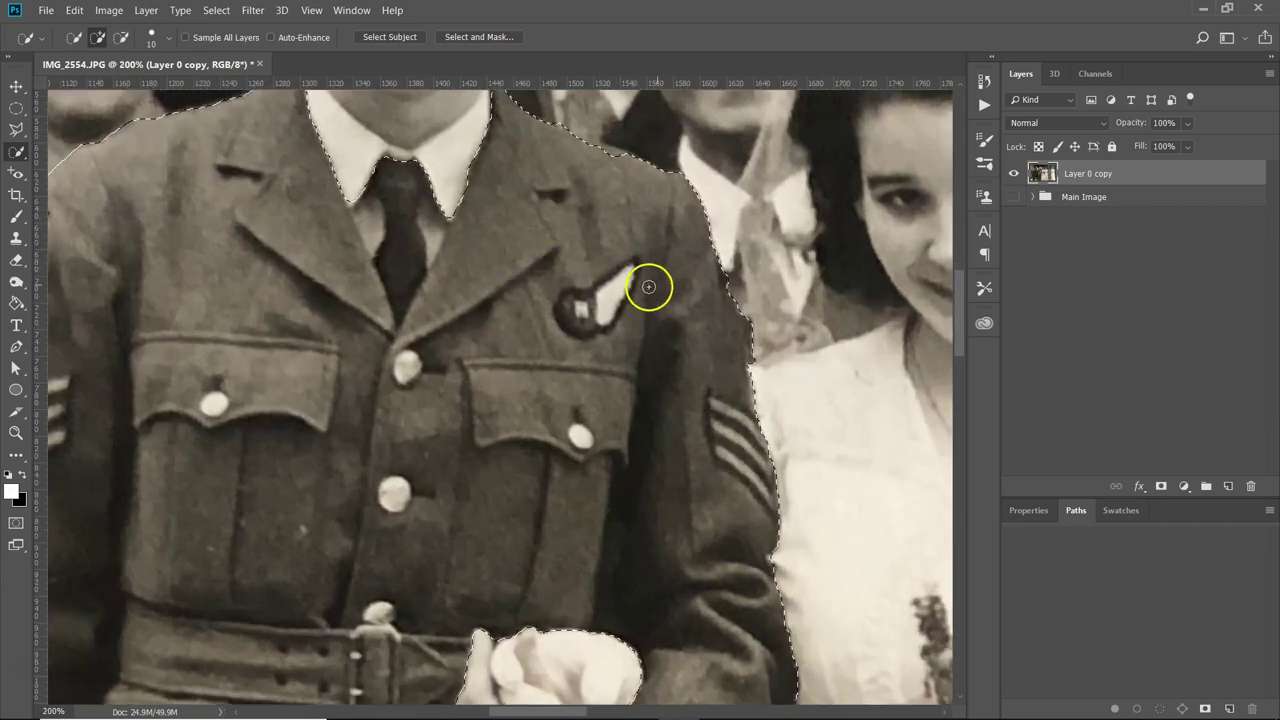
pyautogui.moveTo(594, 238); pyautogui.dragTo(590, 326)
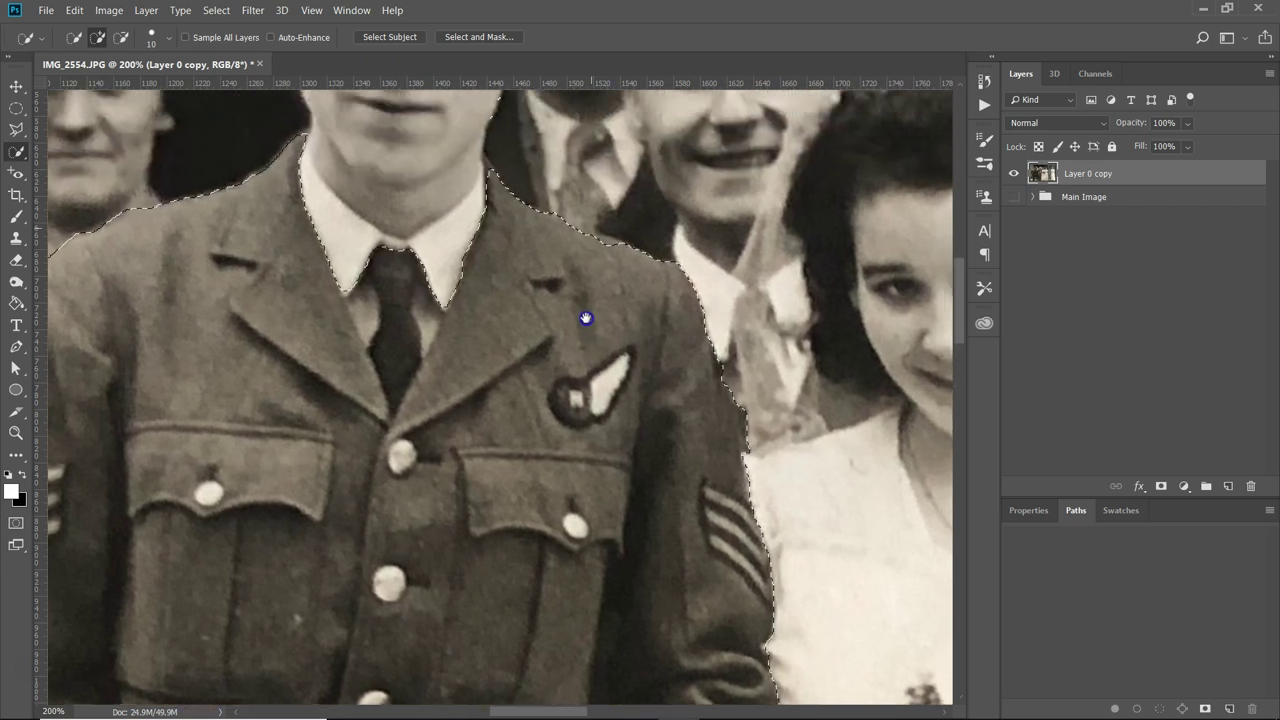
pyautogui.moveTo(605, 243); pyautogui.dragTo(604, 244)
pyautogui.press('alt')
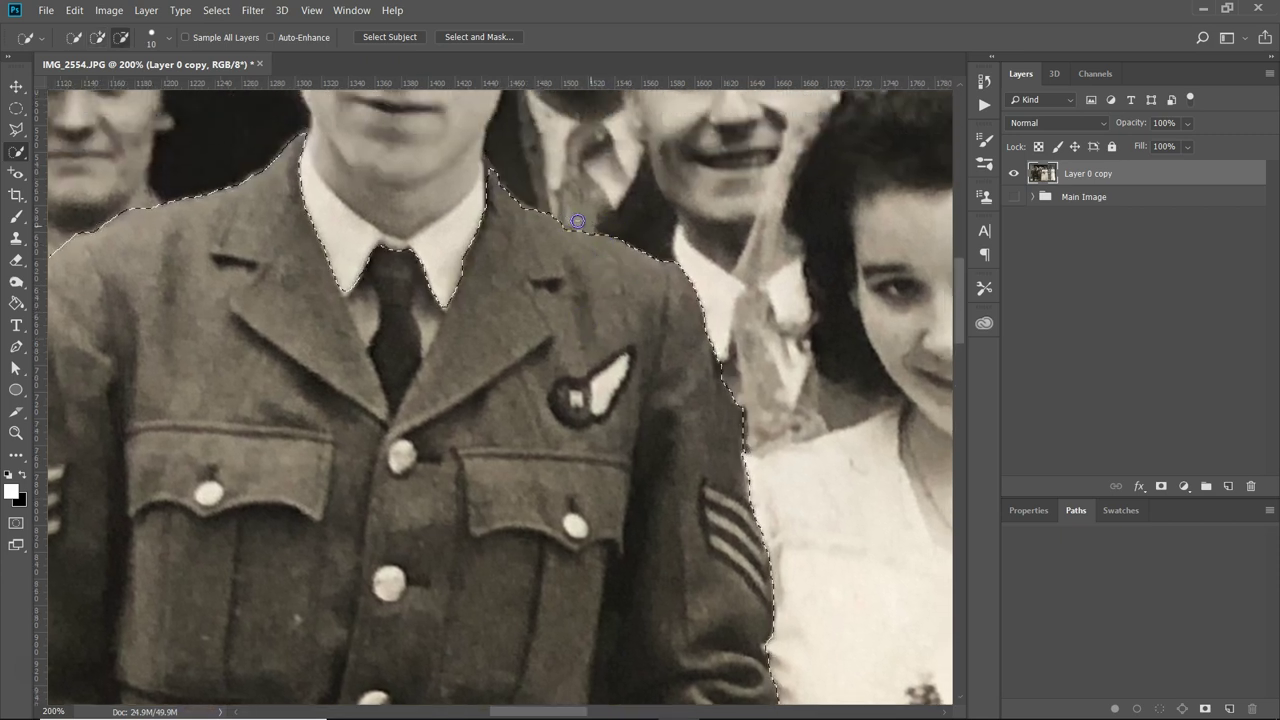
pyautogui.moveTo(525, 202)
pyautogui.mouseDown()
pyautogui.moveTo(491, 194)
pyautogui.moveTo(497, 183)
pyautogui.mouseUp()
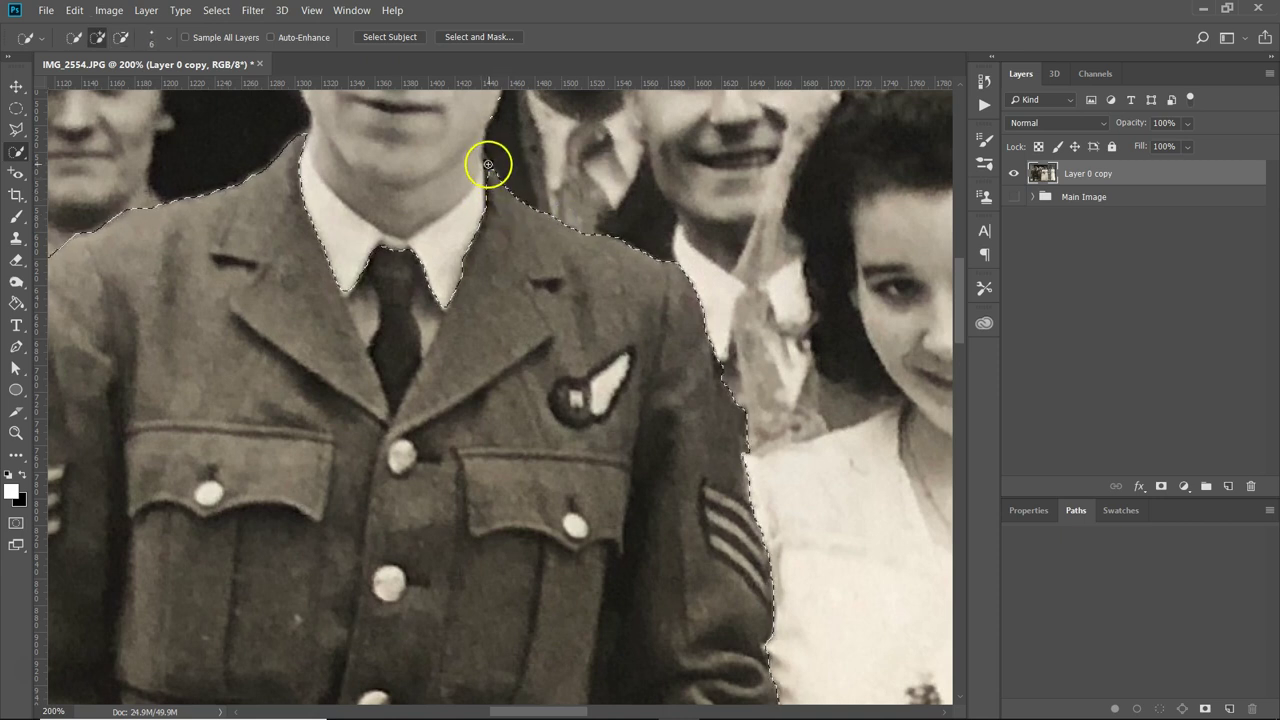
pyautogui.click(274, 157)
pyautogui.click(305, 136)
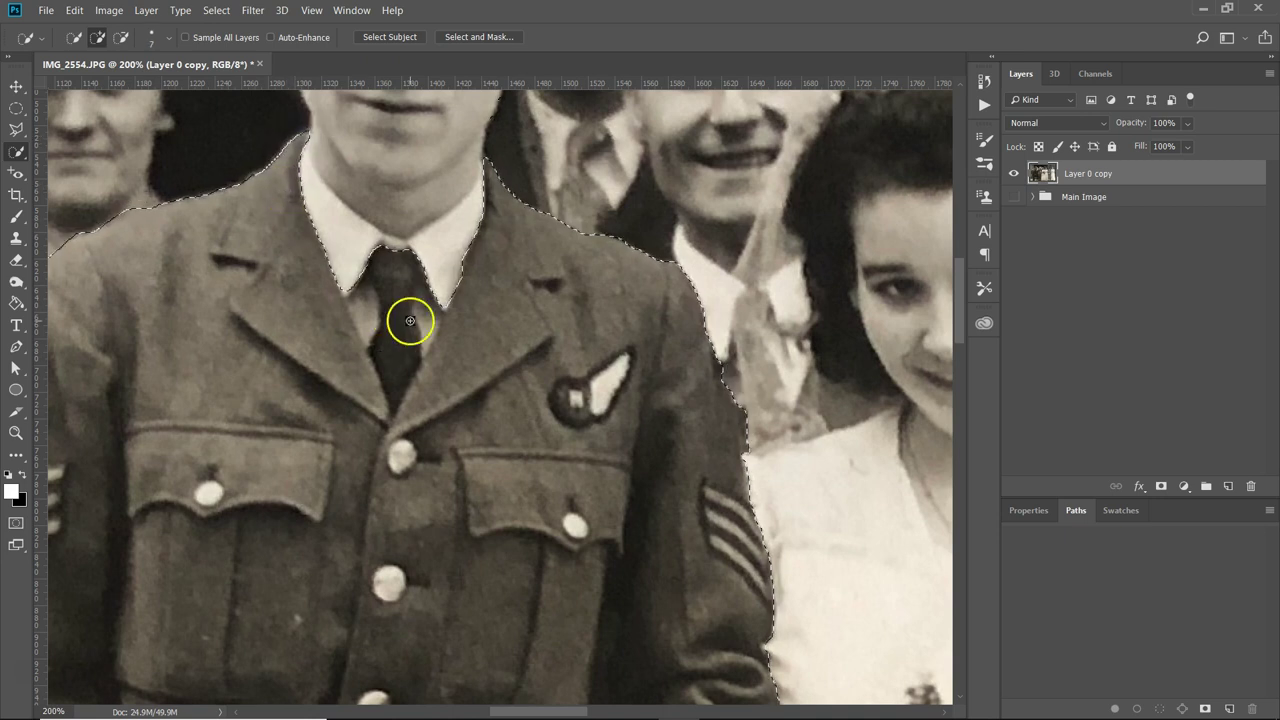
# Subtract the shirt and tie inside the jacket's V-neck from the selection, following both lapel edges with brush size 8.
pyautogui.keyDown('alt'); pyautogui.click(355, 257); pyautogui.keyUp('alt')
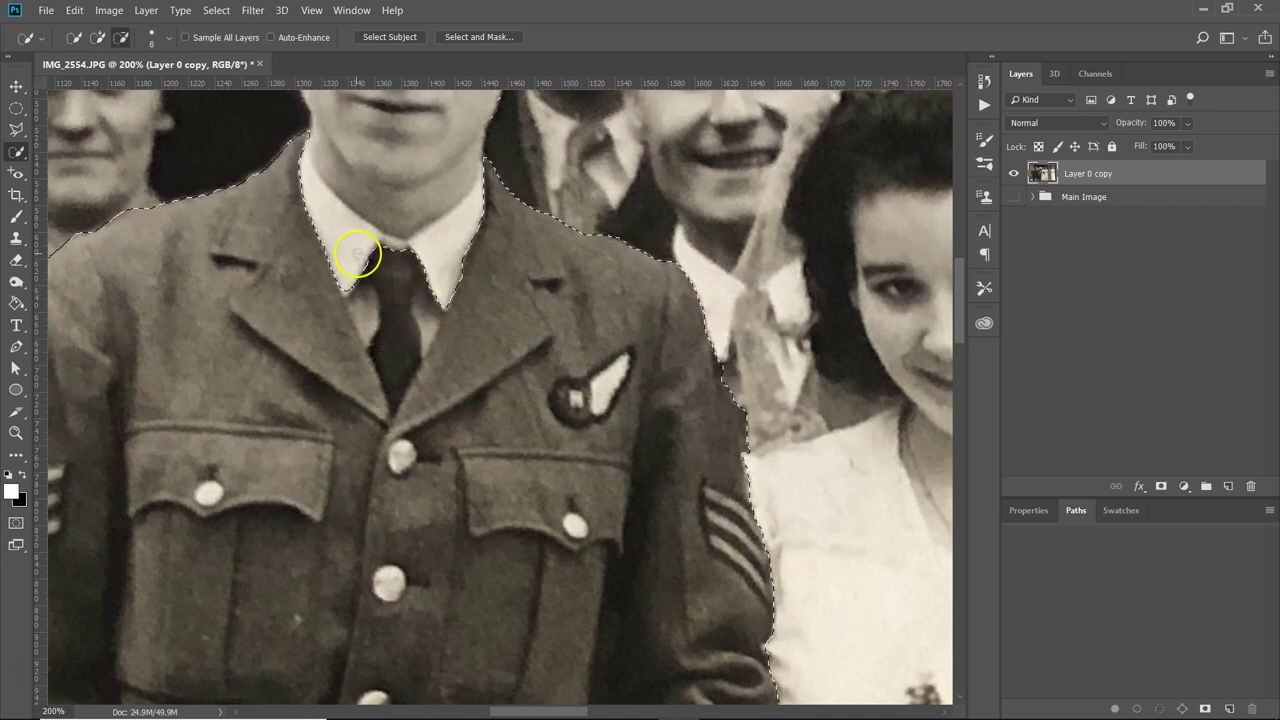
pyautogui.moveTo(367, 311); pyautogui.dragTo(356, 298)
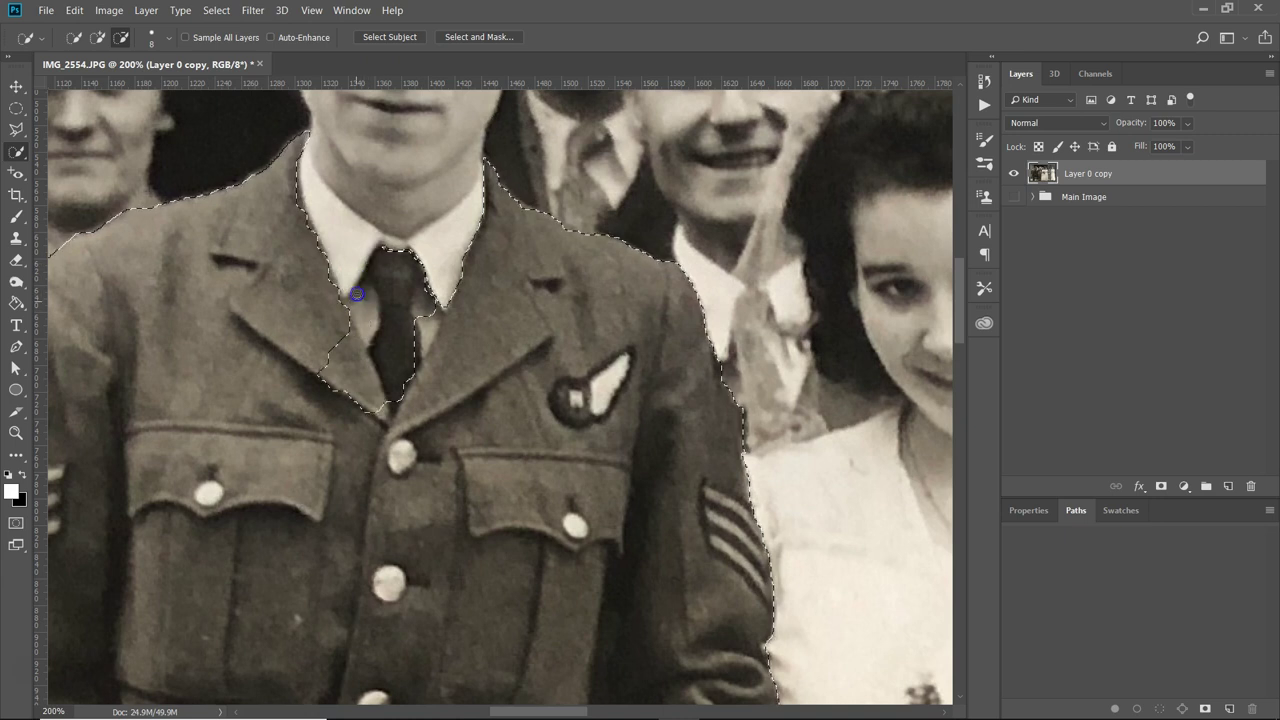
pyautogui.moveTo(384, 339)
pyautogui.mouseDown()
pyautogui.moveTo(408, 376)
pyautogui.moveTo(395, 398)
pyautogui.moveTo(432, 317)
pyautogui.mouseUp()
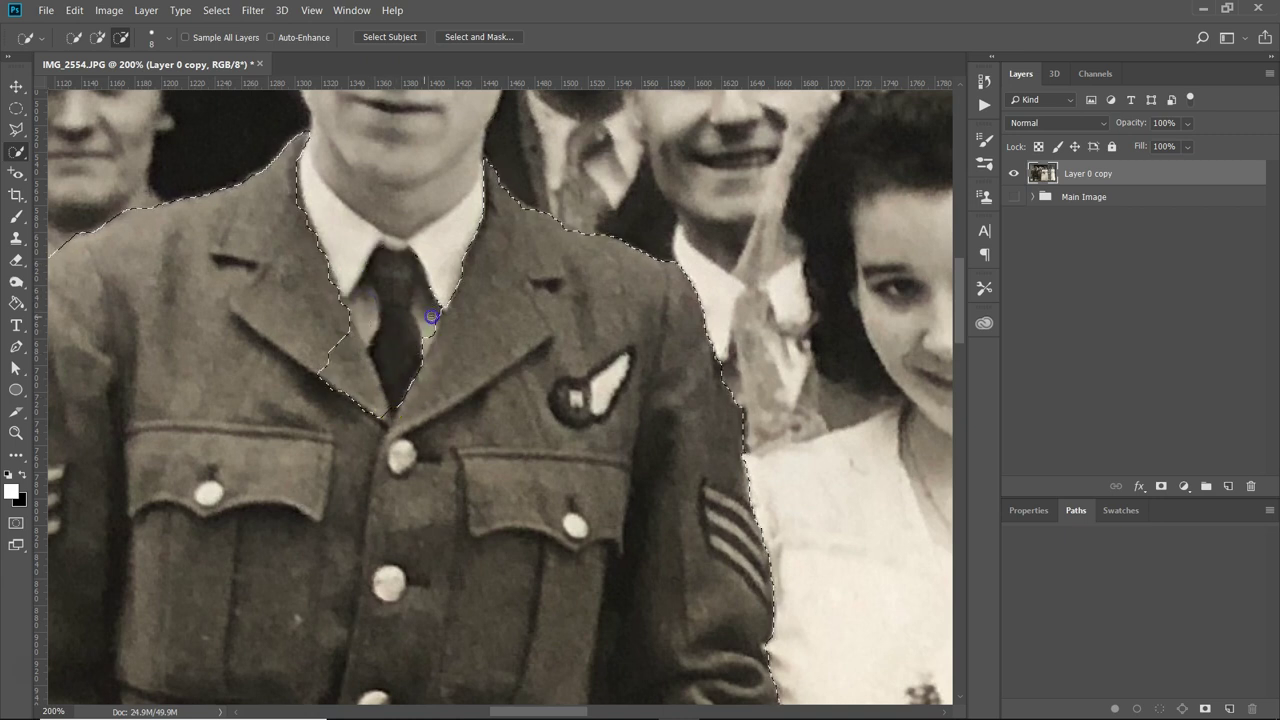
pyautogui.moveTo(455, 259); pyautogui.dragTo(434, 329)
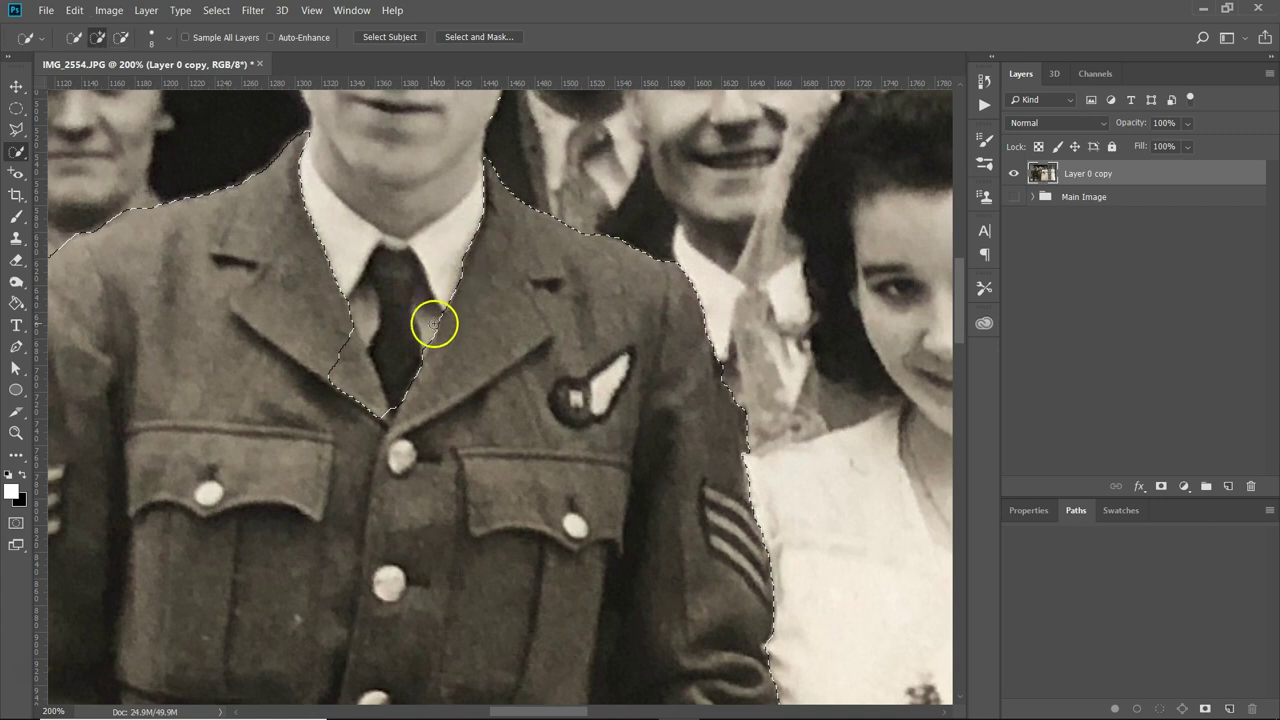
pyautogui.click(341, 326)
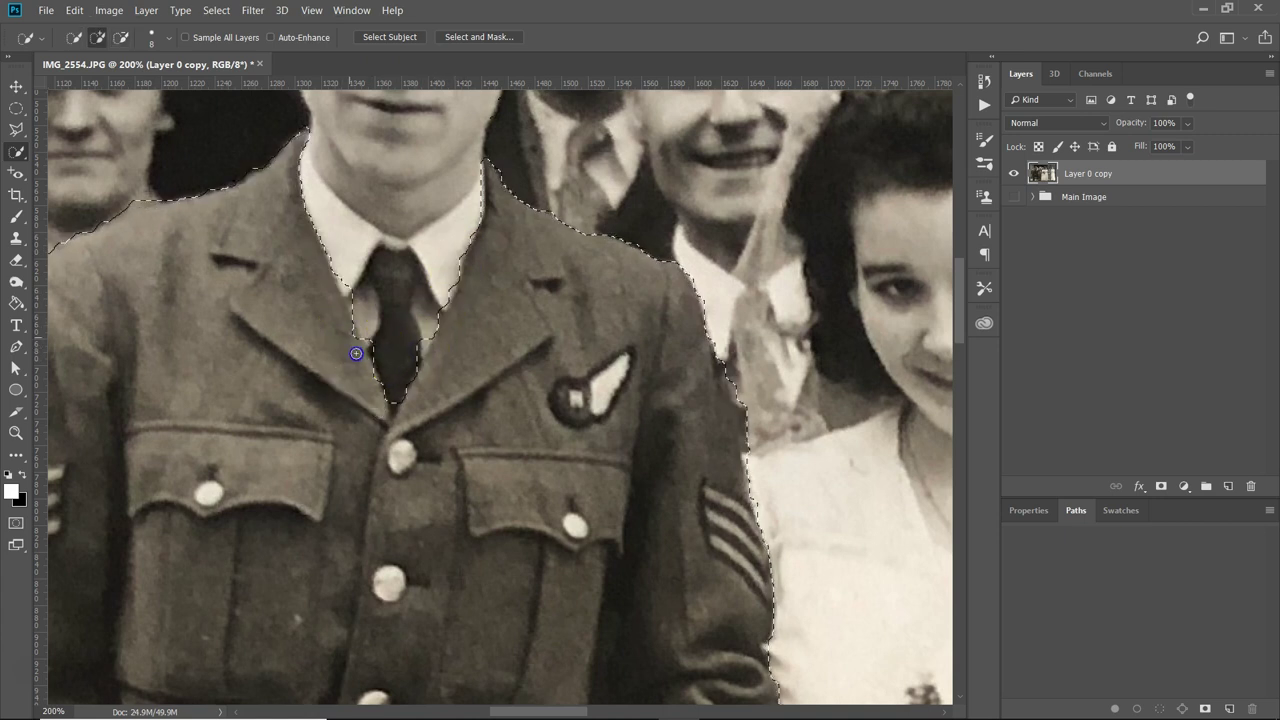
pyautogui.moveTo(360, 313); pyautogui.dragTo(347, 298)
pyautogui.click(354, 310)
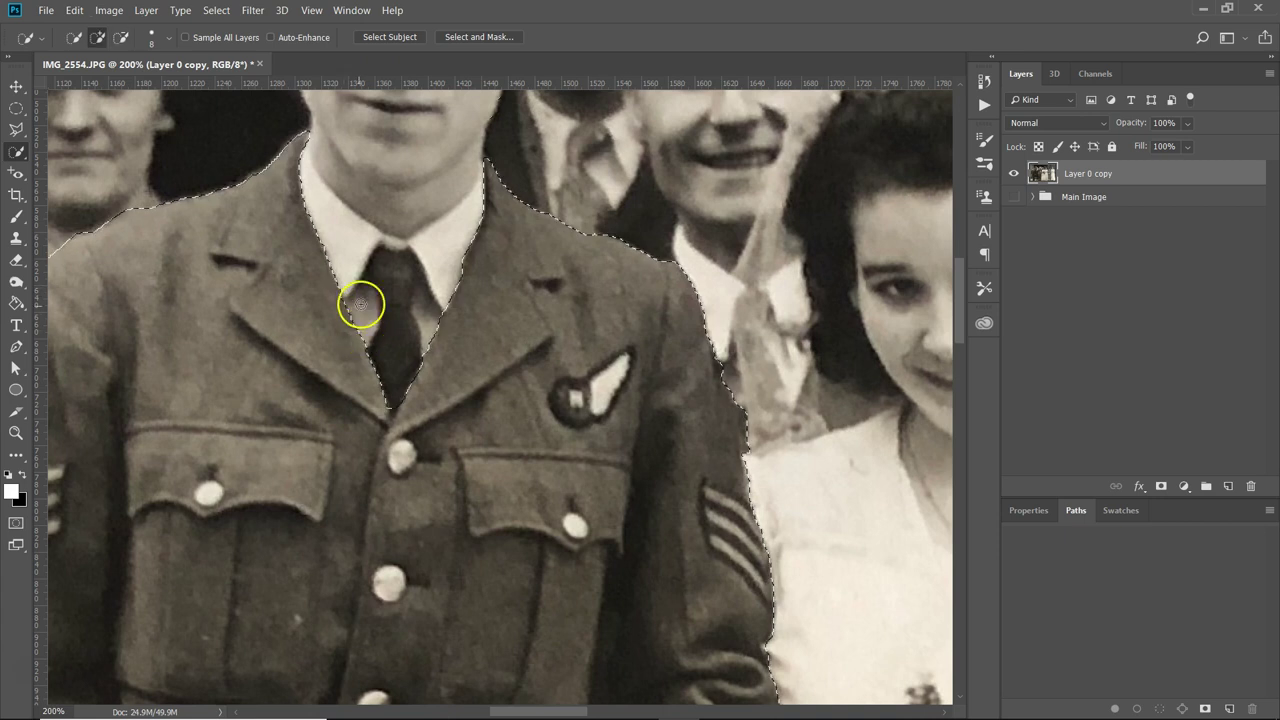
pyautogui.press('alt')
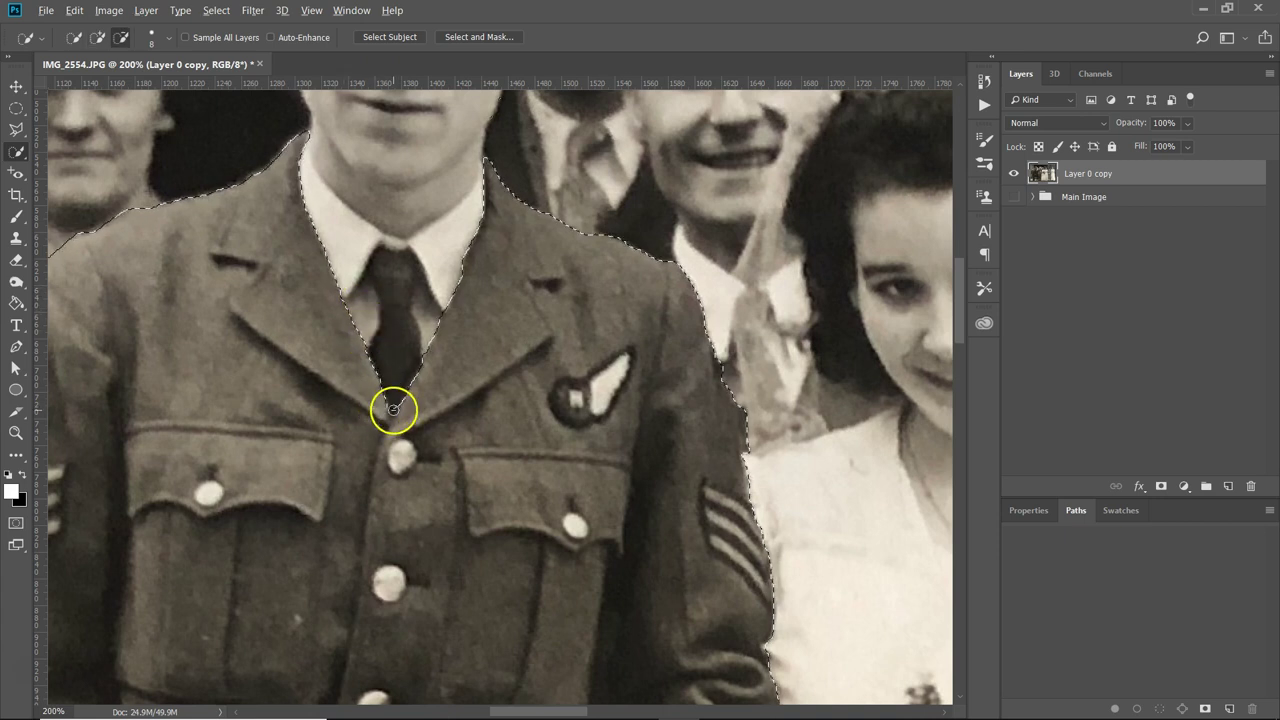
pyautogui.moveTo(405, 332); pyautogui.dragTo(443, 302)
# Refine the jacket selection along the outer upper sleeve beside the bride.
pyautogui.moveTo(736, 410)
pyautogui.mouseDown()
pyautogui.moveTo(757, 457)
pyautogui.moveTo(743, 449)
pyautogui.mouseUp()
pyautogui.moveTo(747, 403)
pyautogui.mouseDown()
pyautogui.moveTo(724, 361)
pyautogui.moveTo(741, 392)
pyautogui.moveTo(720, 371)
pyautogui.moveTo(718, 390)
pyautogui.moveTo(743, 424)
pyautogui.moveTo(745, 455)
pyautogui.mouseUp()
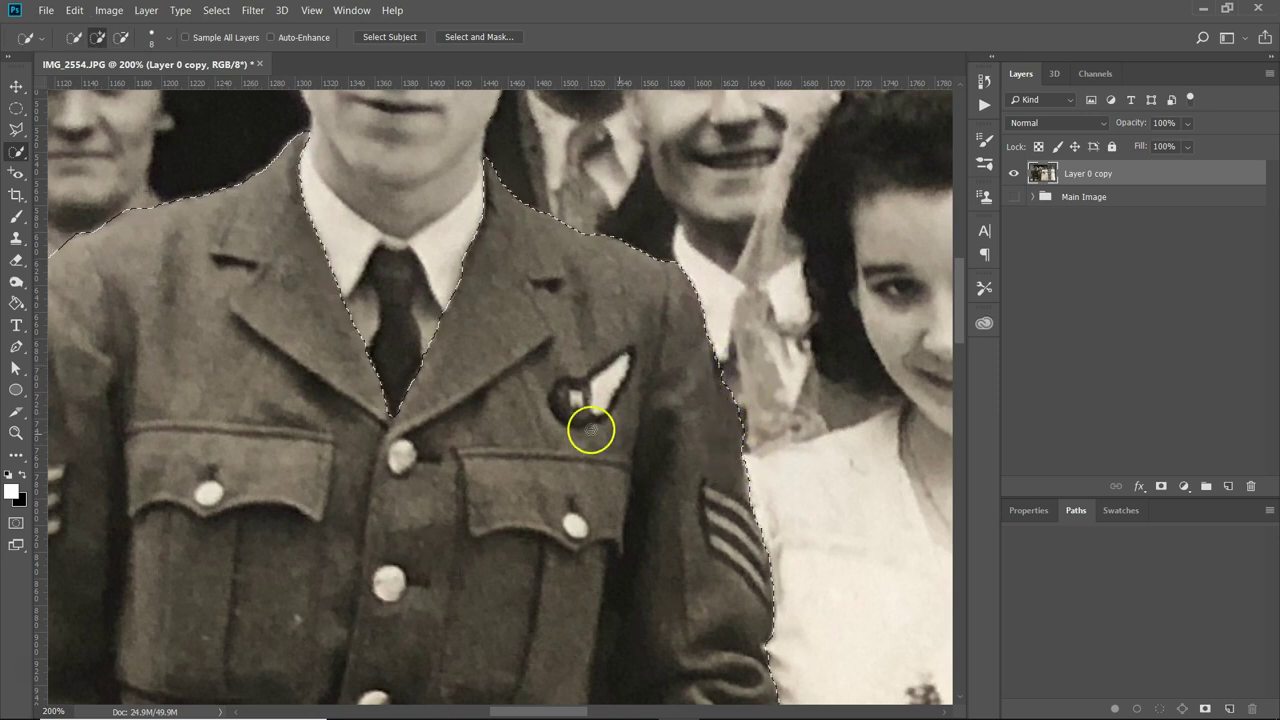
pyautogui.hotkey('ctrl', '0')
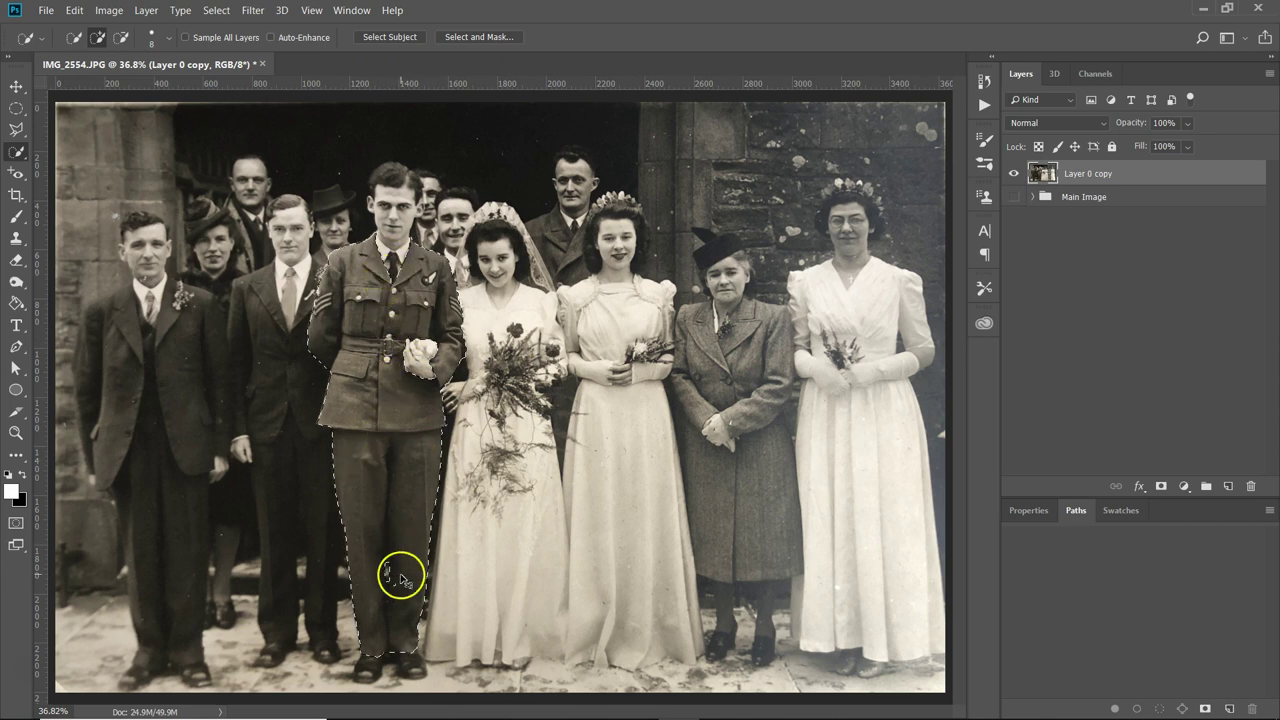
# Touch up the trouser selection around the lower legs with brush size 15, leaving the gap between the legs unselected.
pyautogui.scroll(2, 400, 577)
pyautogui.scroll(2, 383, 589)
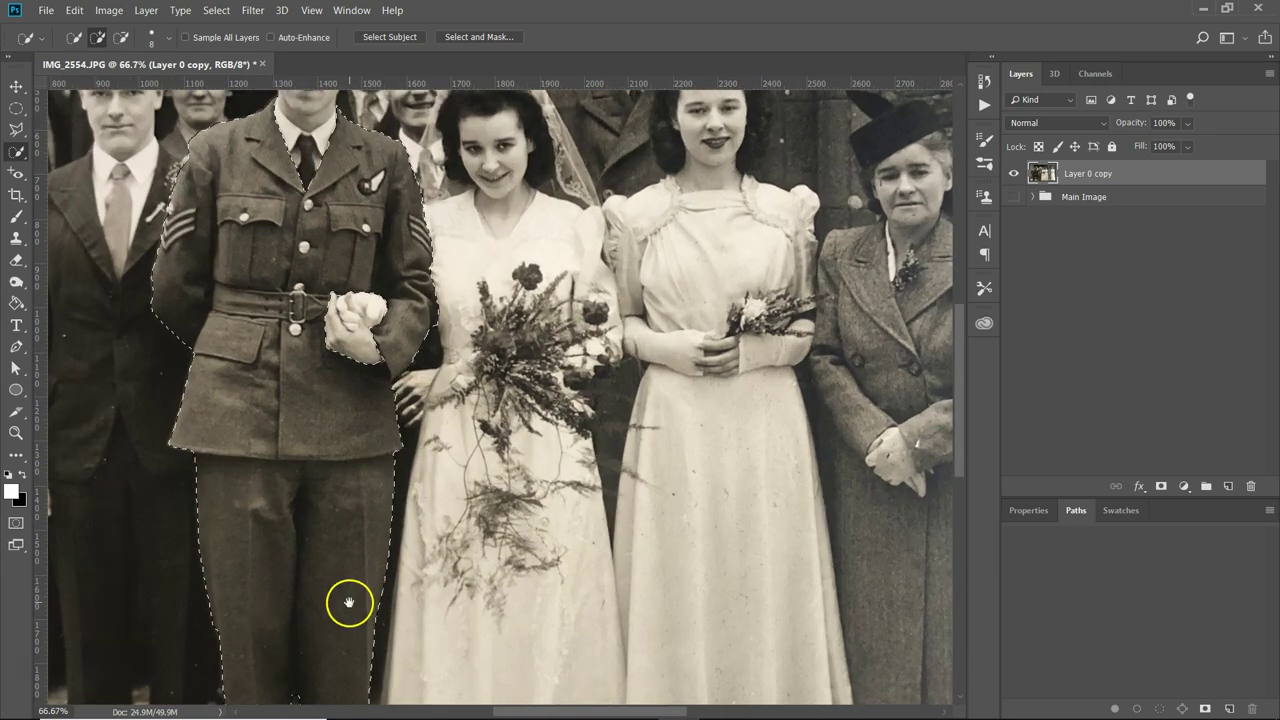
pyautogui.moveTo(349, 602); pyautogui.dragTo(346, 331)
pyautogui.press('[')
pyautogui.press('[')
pyautogui.press('[')
pyautogui.keyDown('alt'); pyautogui.click(313, 462); pyautogui.keyUp('alt')
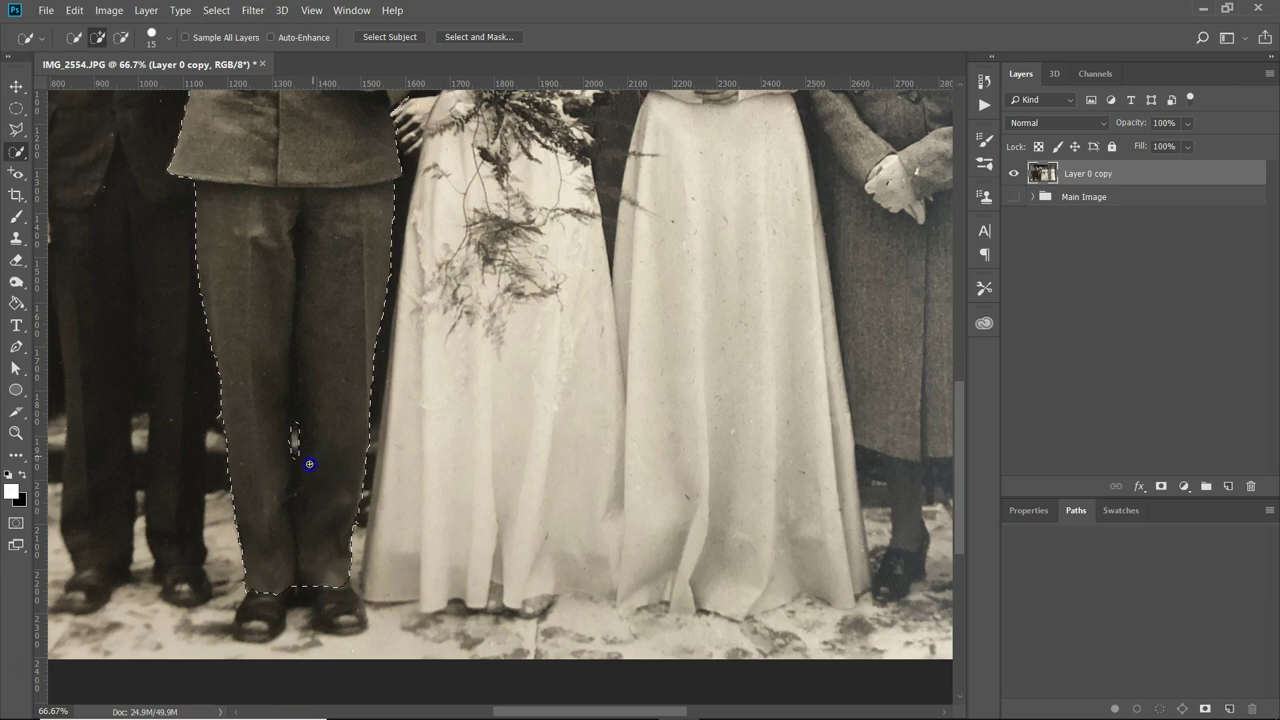
pyautogui.click(316, 463)
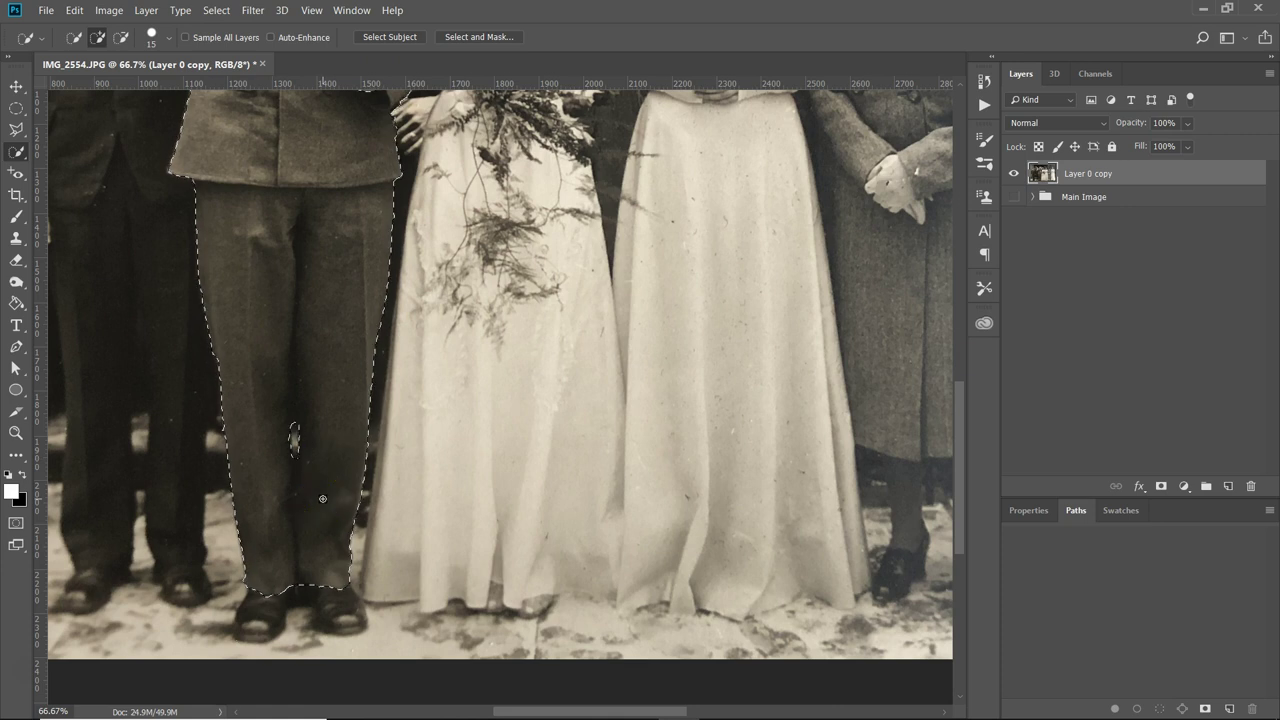
pyautogui.hotkey('ctrl', '0')
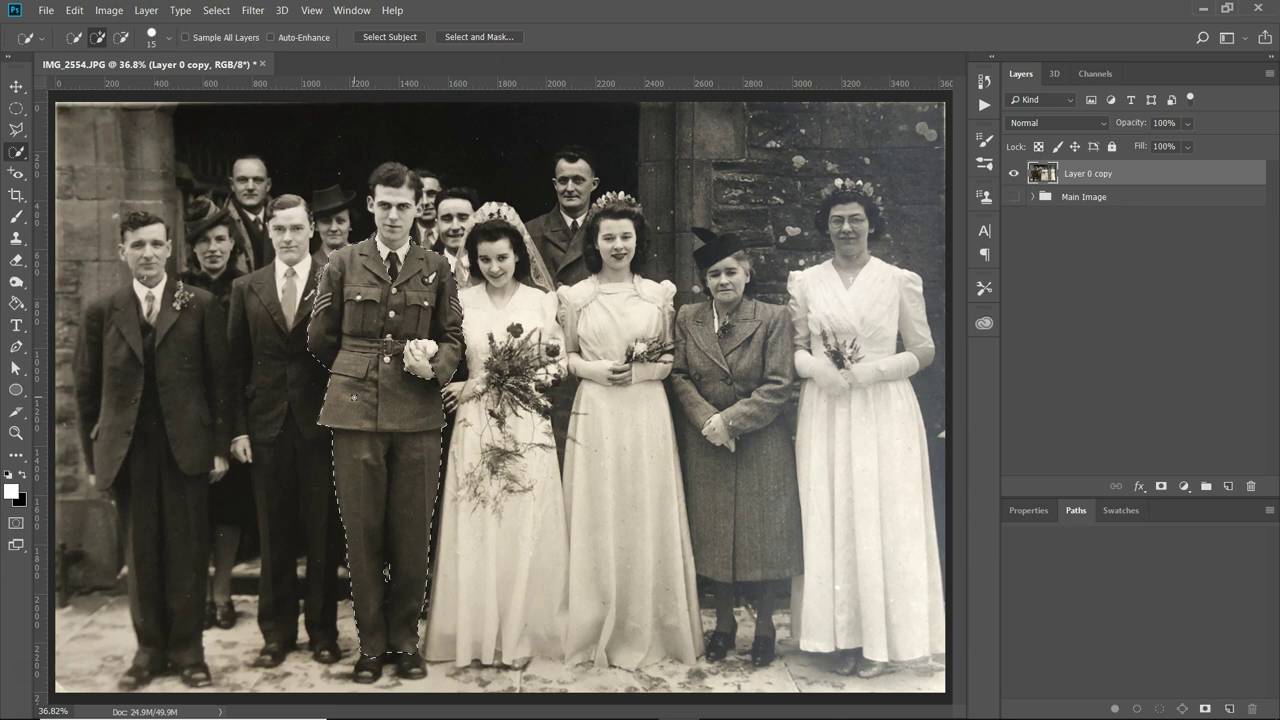
# Add a Solid Color fill layer over the selected uniform in dark navy blue, #01114b.
pyautogui.click(1183, 487)
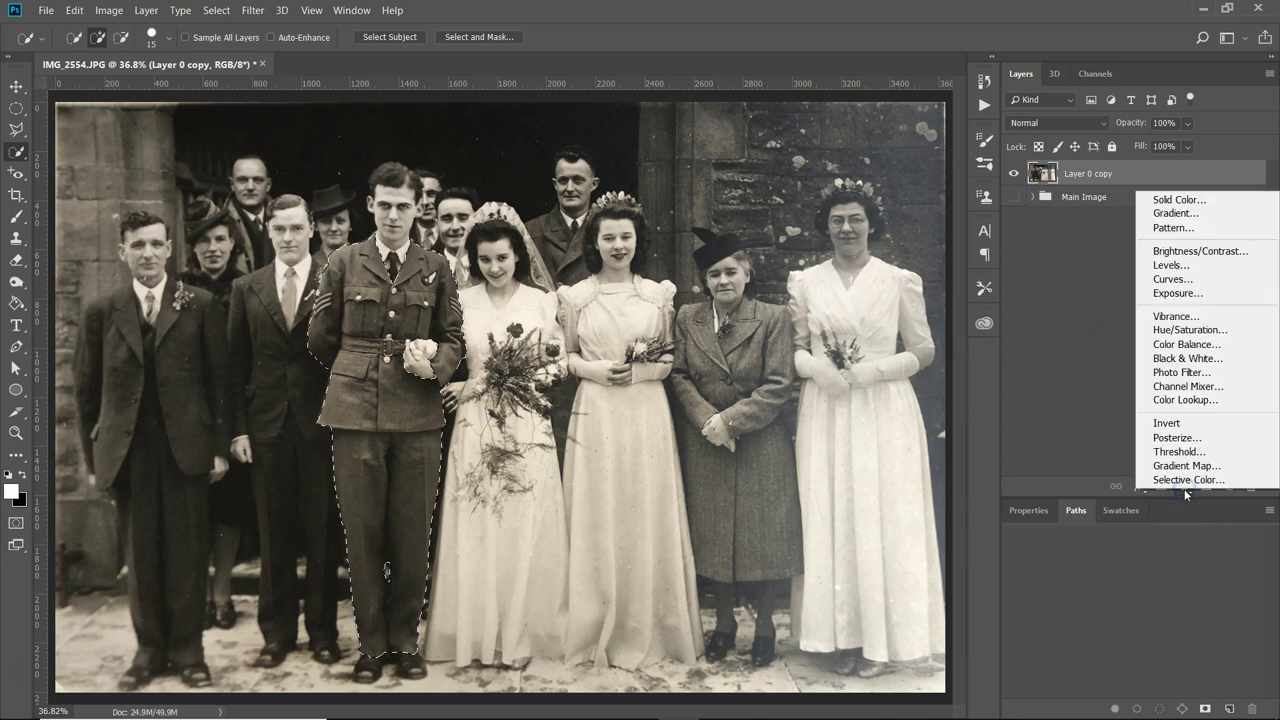
pyautogui.click(1192, 200)
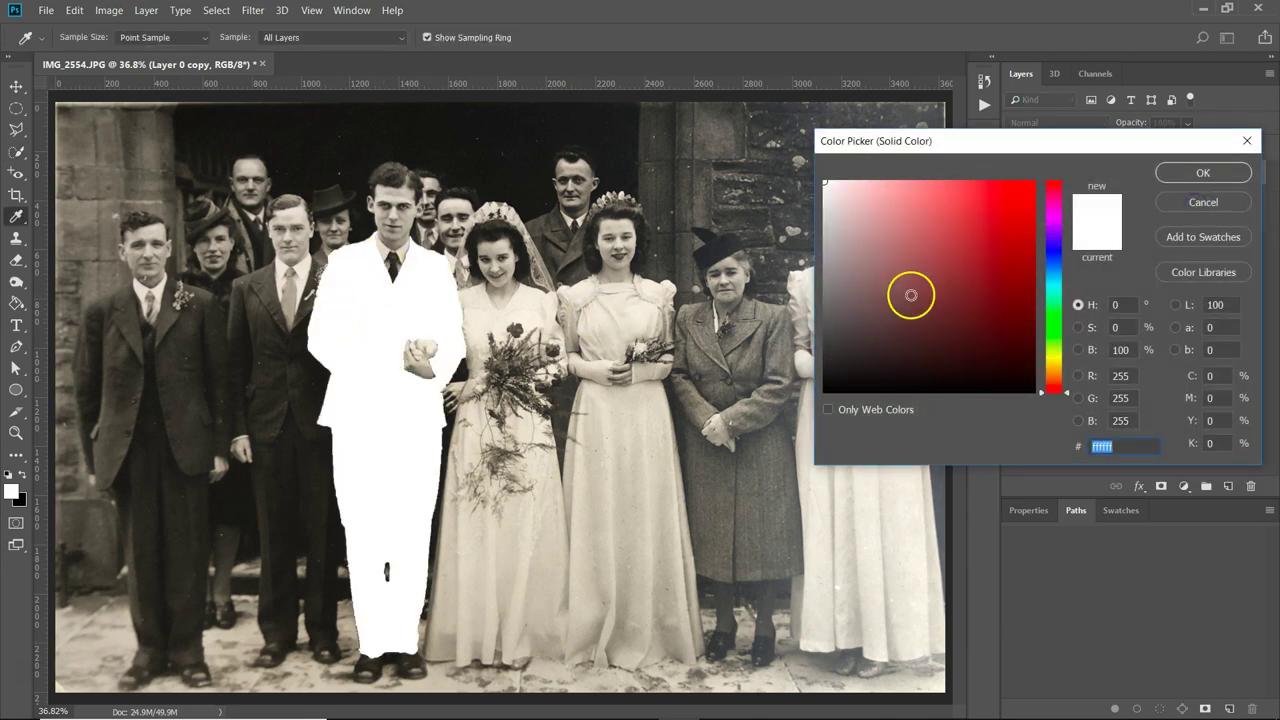
pyautogui.click(1062, 262)
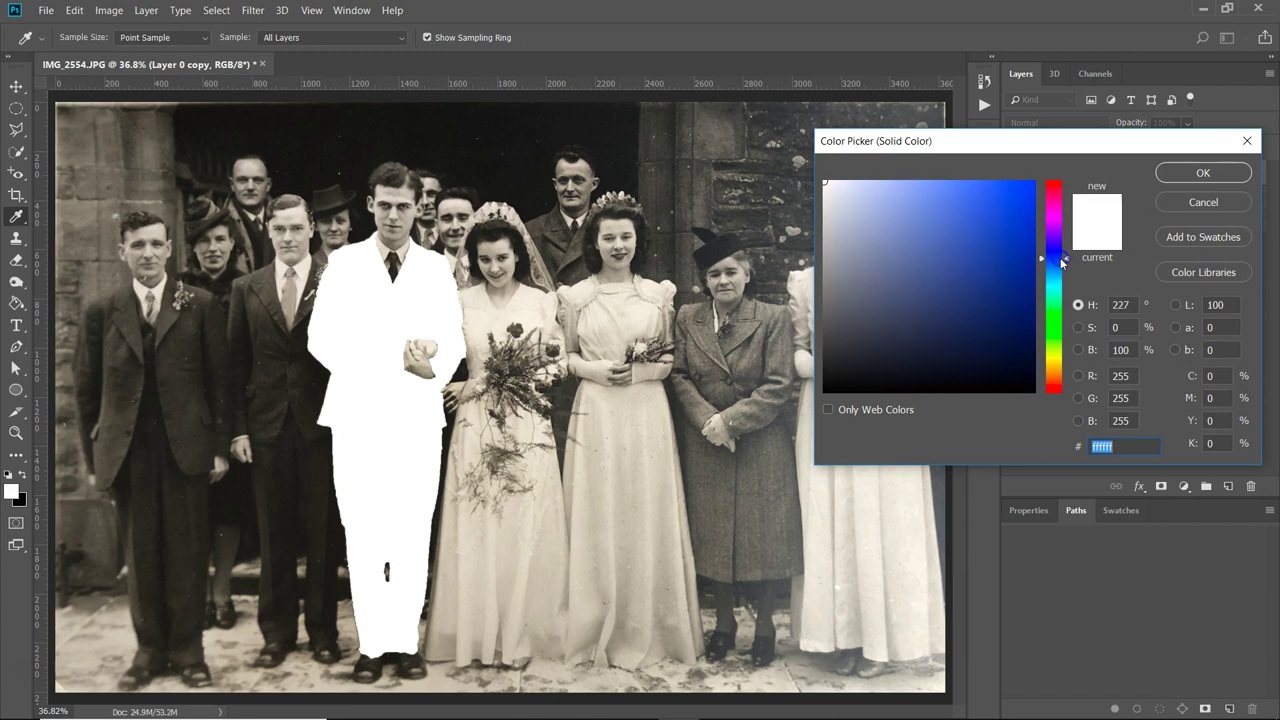
pyautogui.moveTo(1026, 303); pyautogui.dragTo(1031, 322)
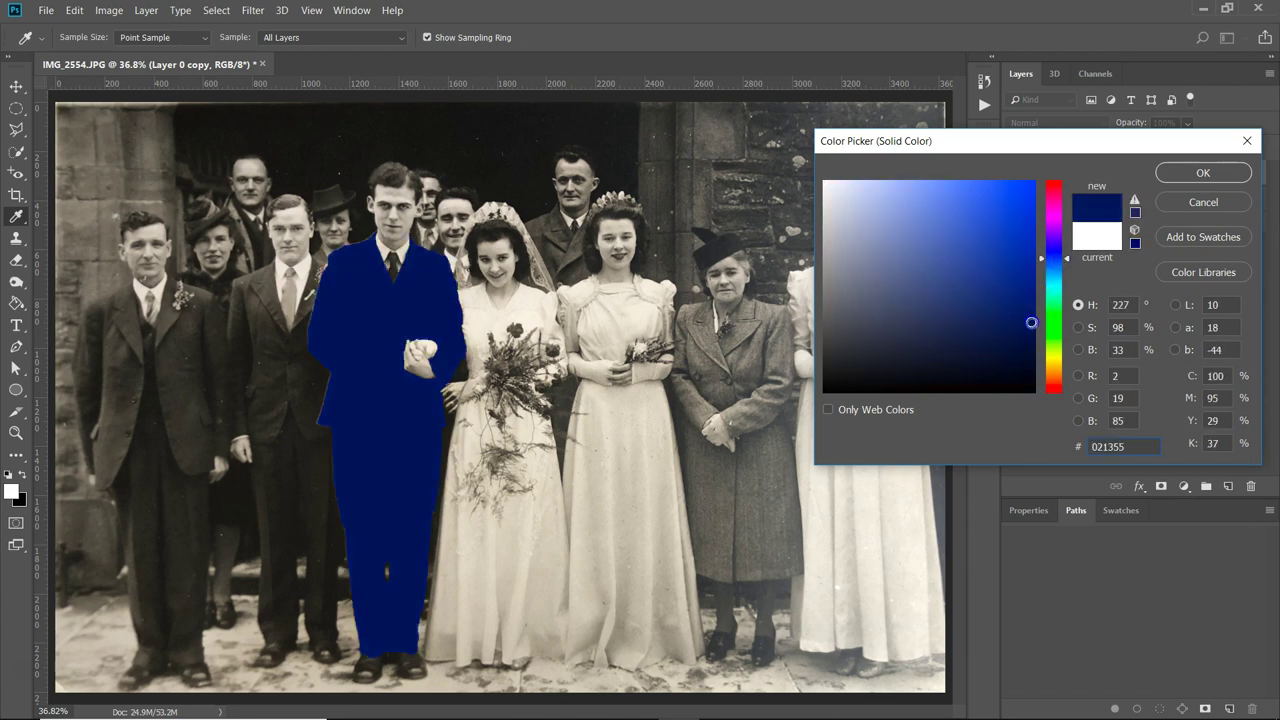
pyautogui.click(1031, 325)
pyautogui.moveTo(1031, 327); pyautogui.dragTo(1031, 330)
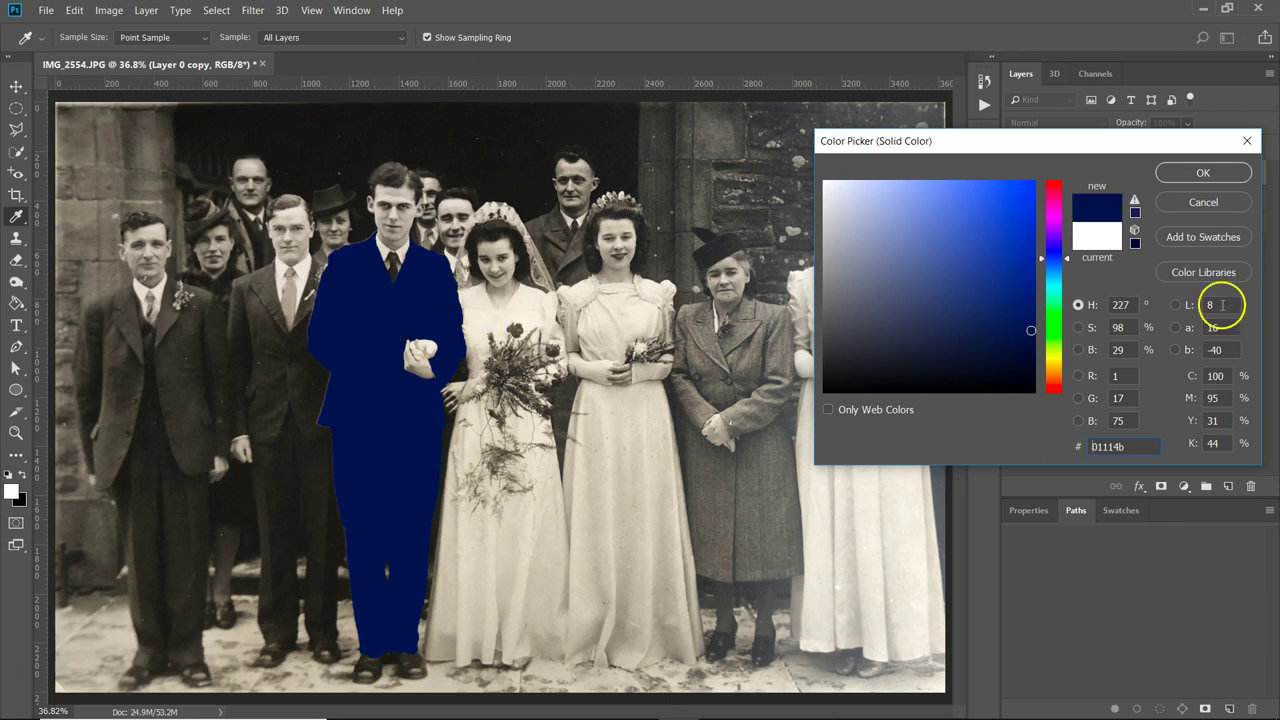
pyautogui.click(1196, 172)
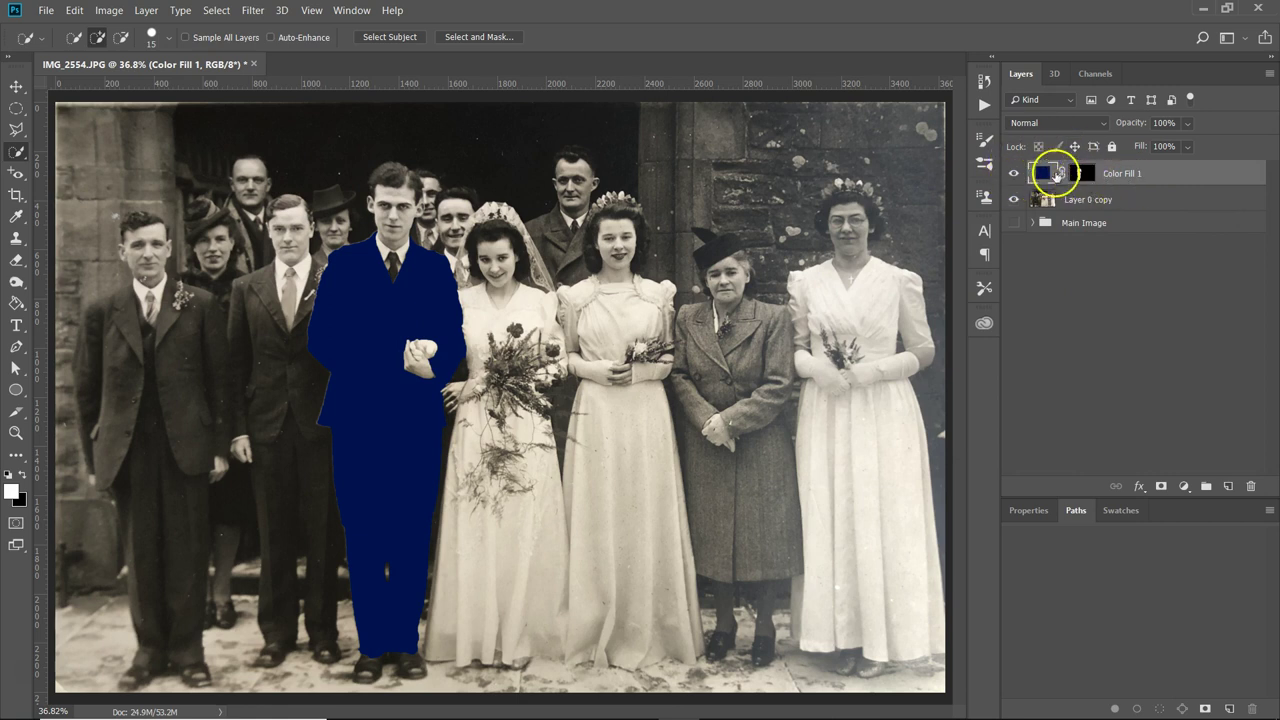
# Change the uniform fill layer's colour to a deeper navy, #010848.
pyautogui.doubleClick(1045, 174)
pyautogui.click(1051, 274)
pyautogui.click(988, 216)
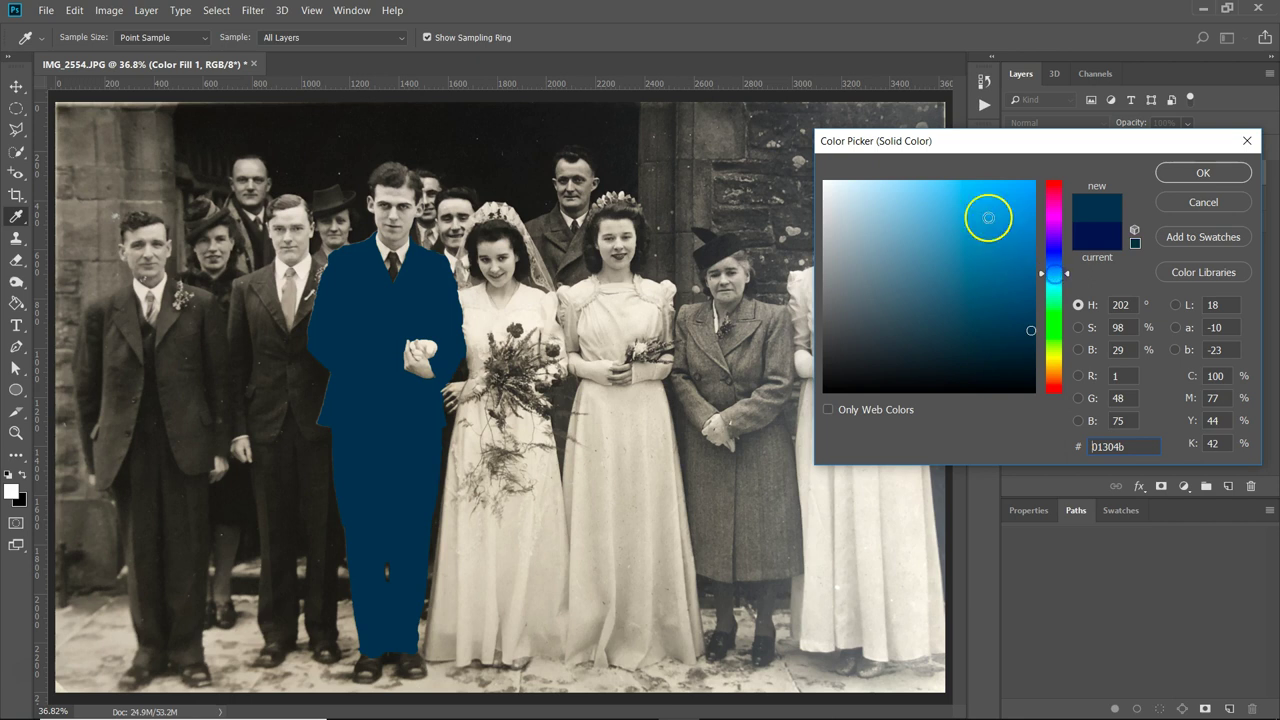
pyautogui.moveTo(1051, 277); pyautogui.dragTo(1051, 256)
pyautogui.click(1034, 300)
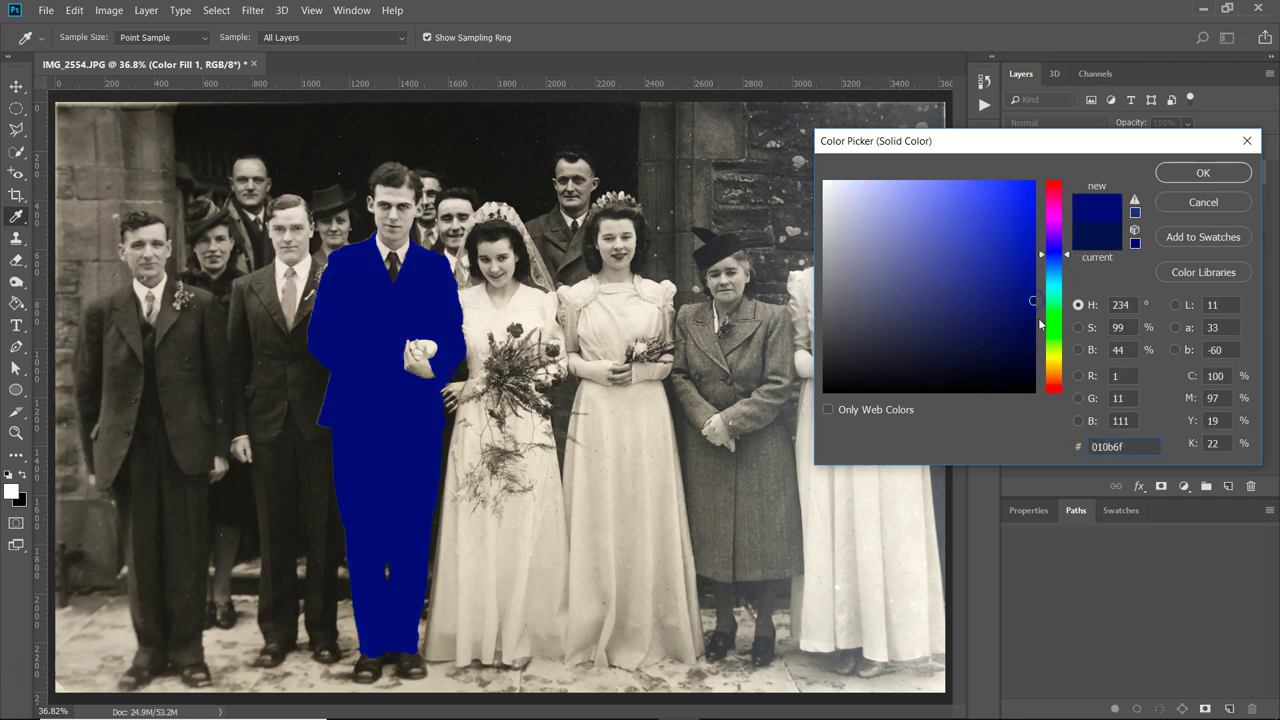
pyautogui.moveTo(1034, 312); pyautogui.dragTo(1032, 333)
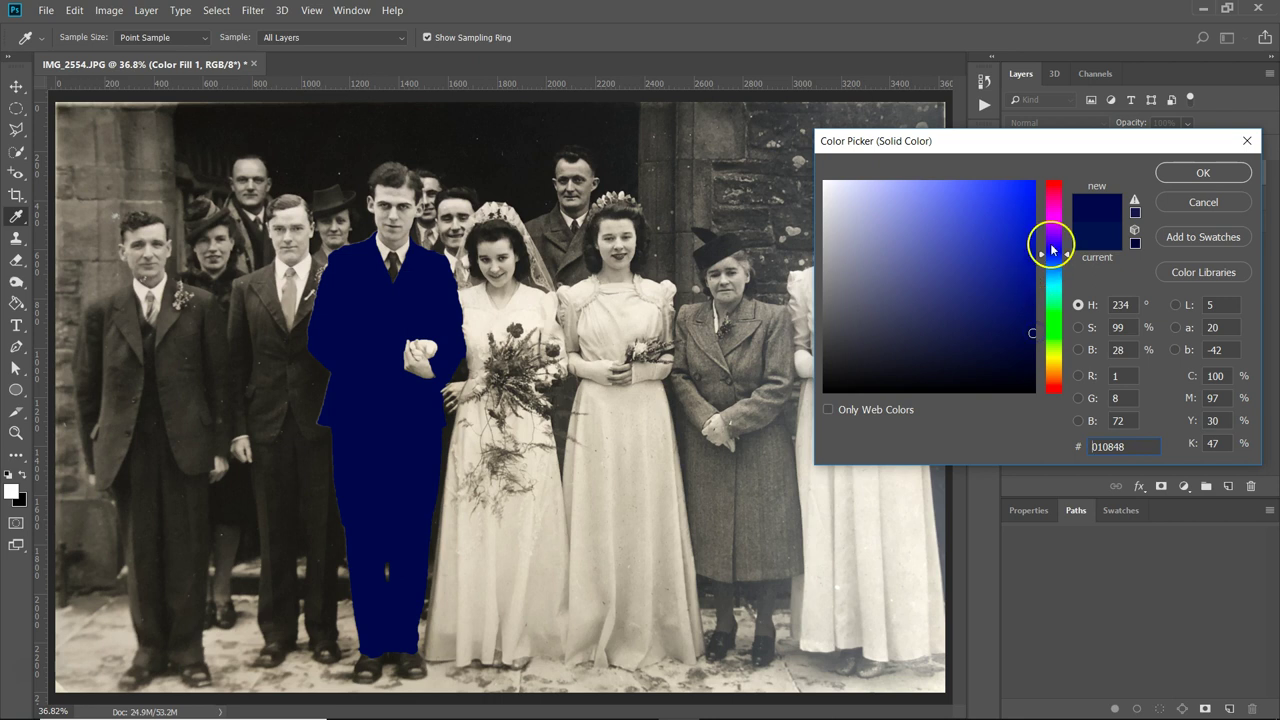
pyautogui.click(1175, 178)
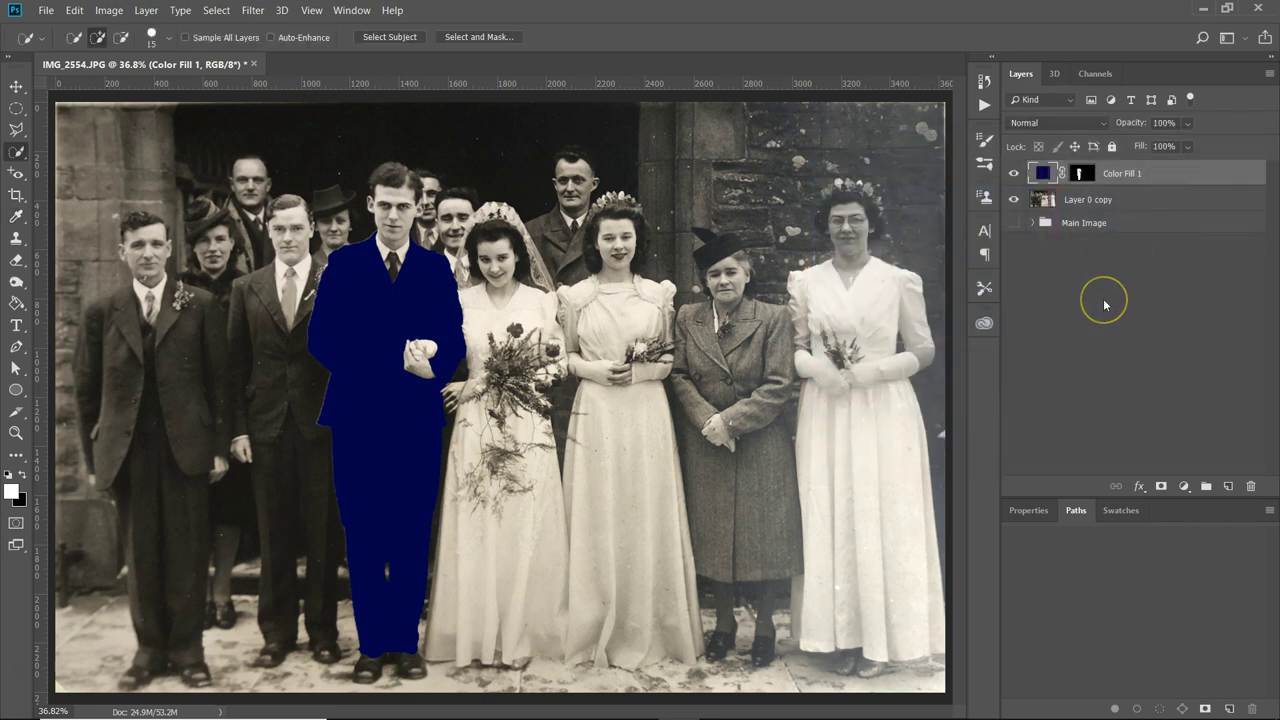
# Try the Color blend mode on the navy fill layer and settle on Overlay.
pyautogui.click(1105, 126)
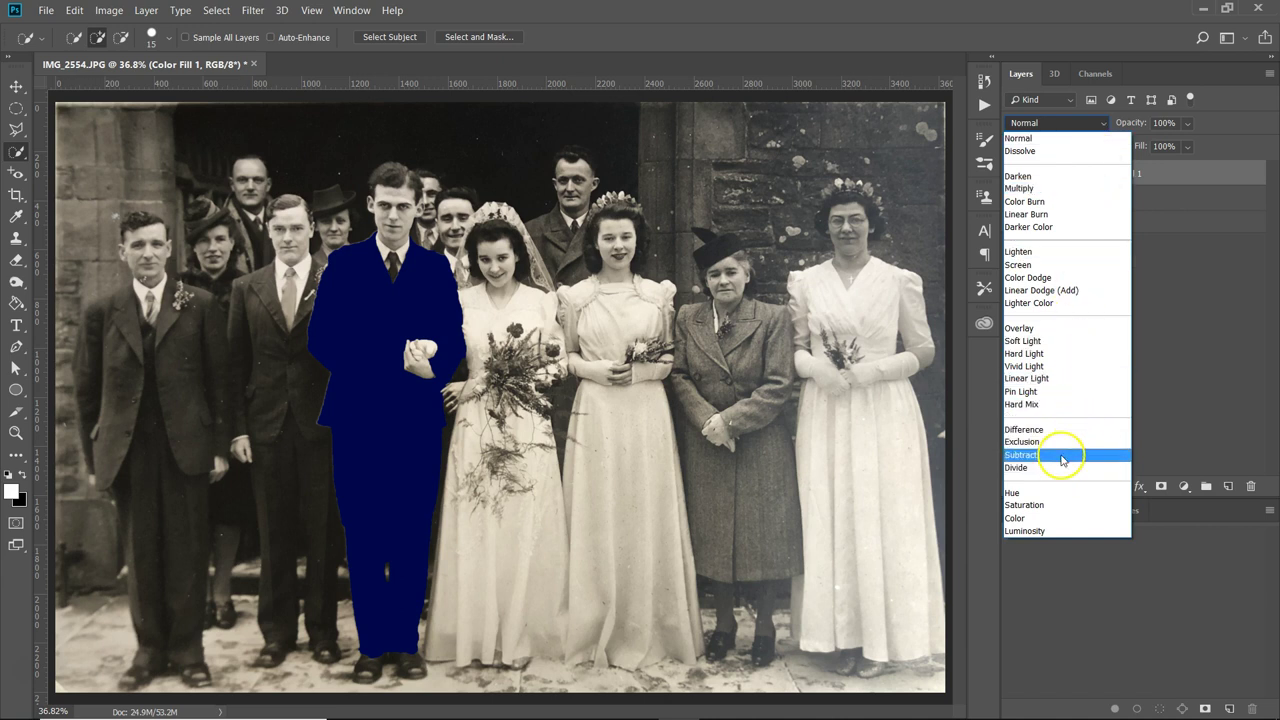
pyautogui.click(1040, 520)
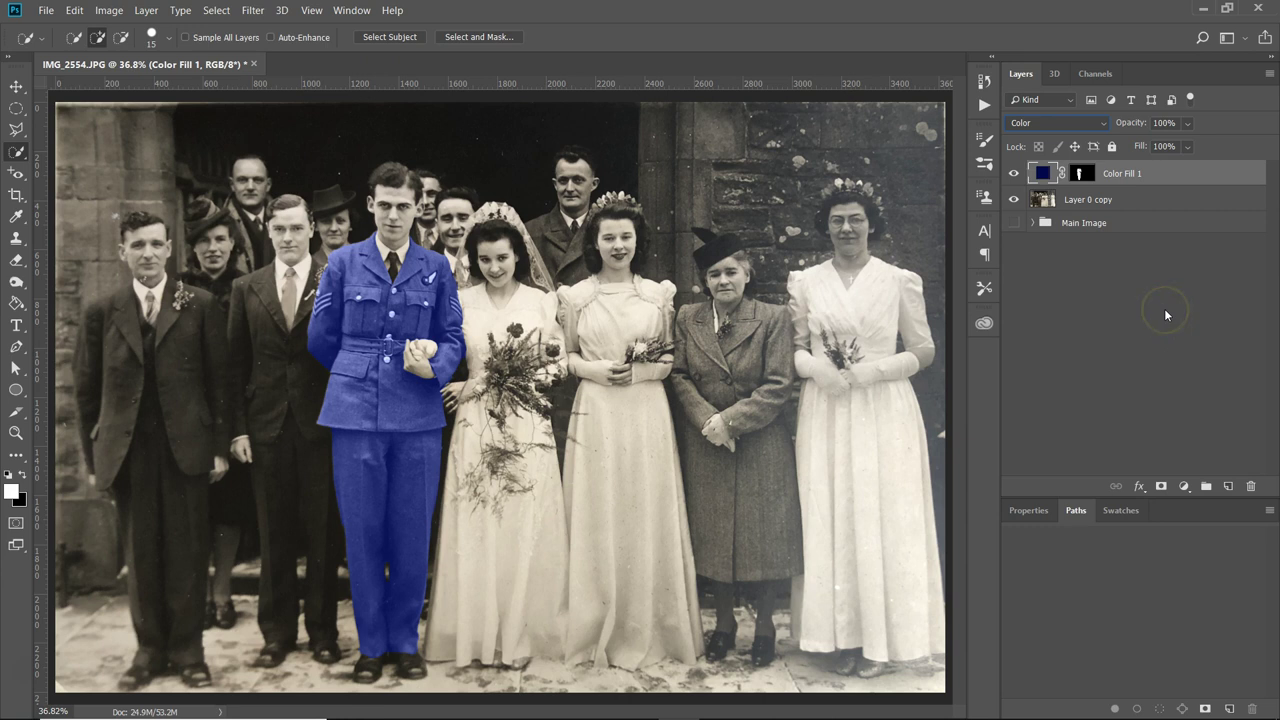
pyautogui.click(1104, 123)
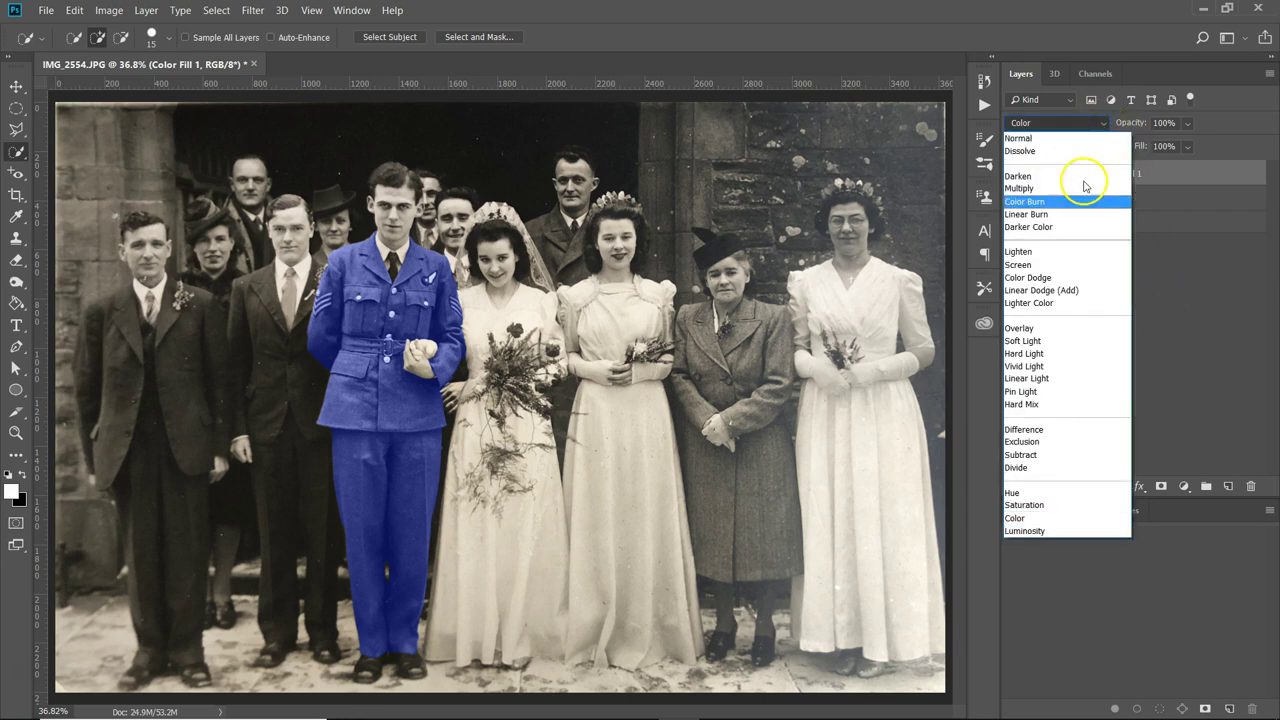
pyautogui.click(1050, 334)
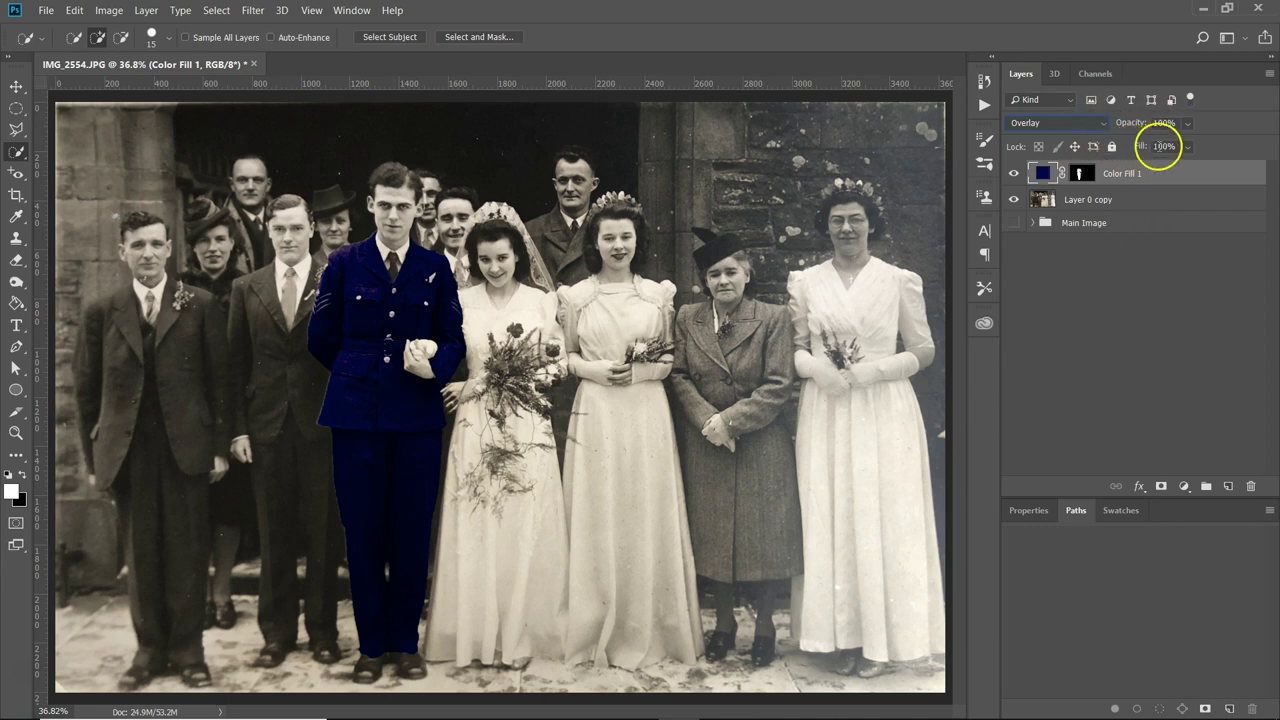
# Set the navy fill layer's opacity to 30%.
pyautogui.click(1165, 122)
pyautogui.press('BackSpace')
pyautogui.press('BackSpace')
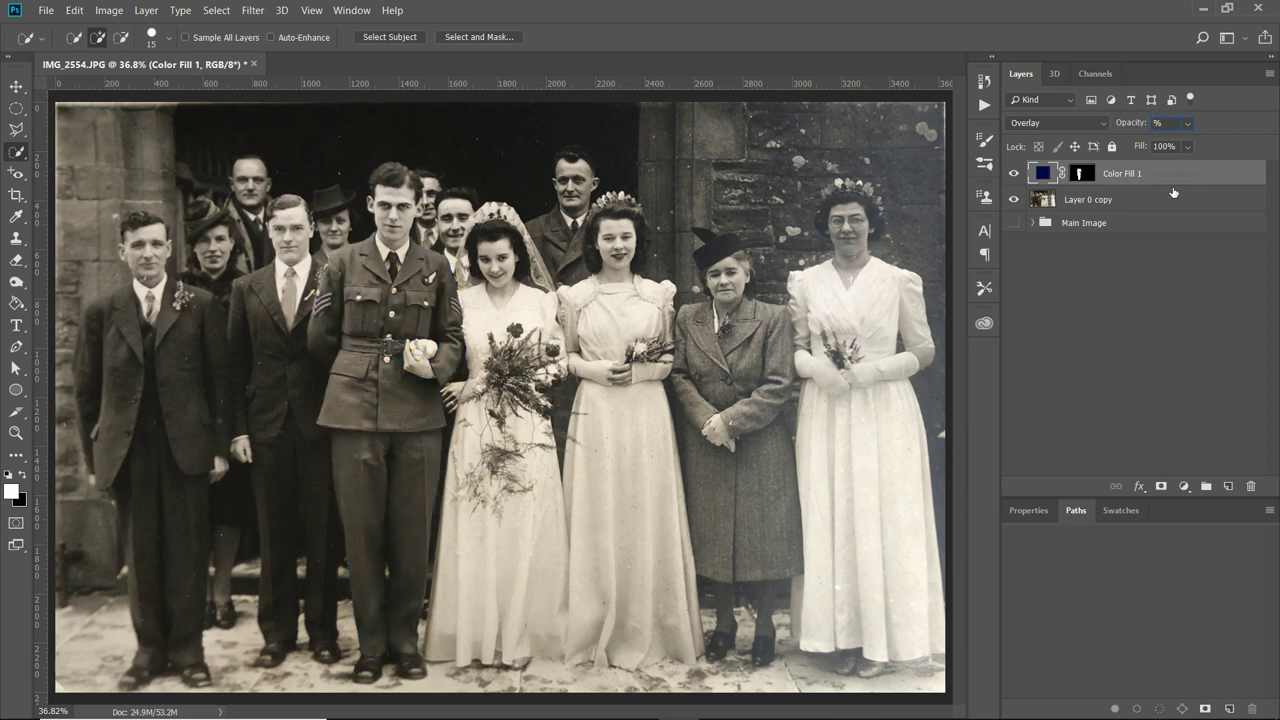
pyautogui.write('20')
pyautogui.press('BackSpace')
pyautogui.write('0')
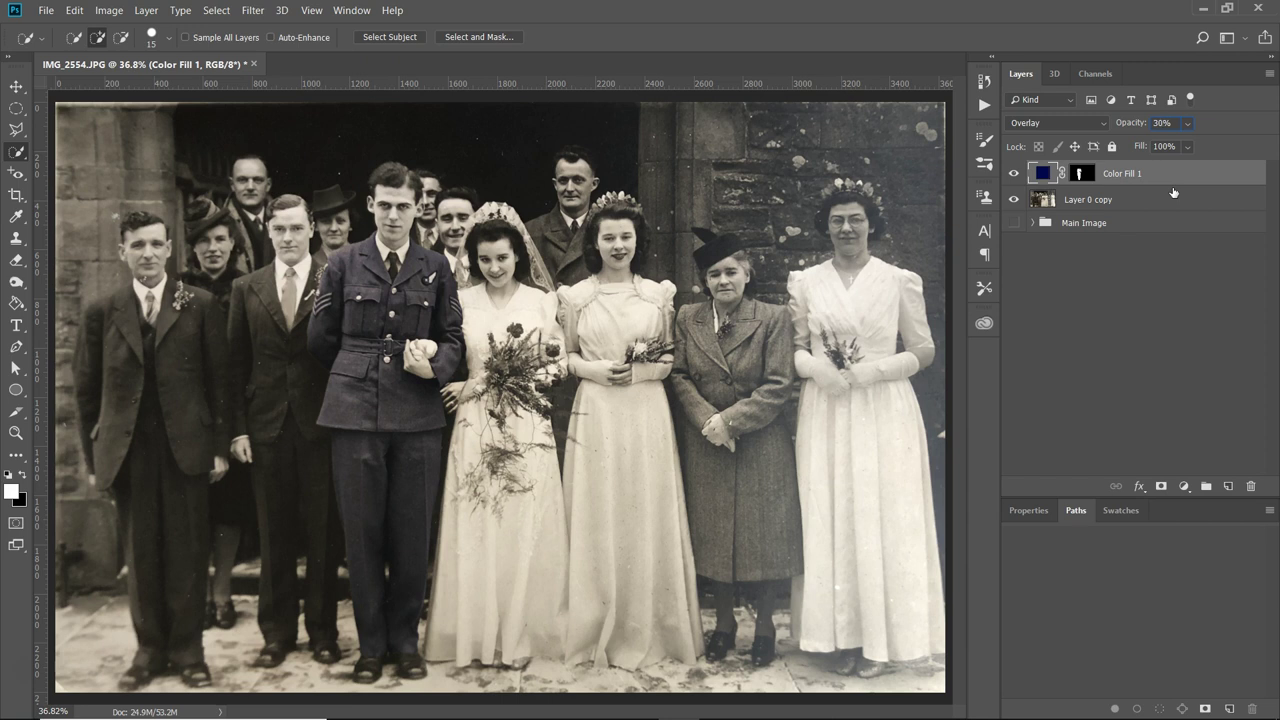
pyautogui.click(1178, 277)
pyautogui.hotkey('ctrl', '+')
pyautogui.hotkey('ctrl', '+')
pyautogui.hotkey('ctrl', '+')
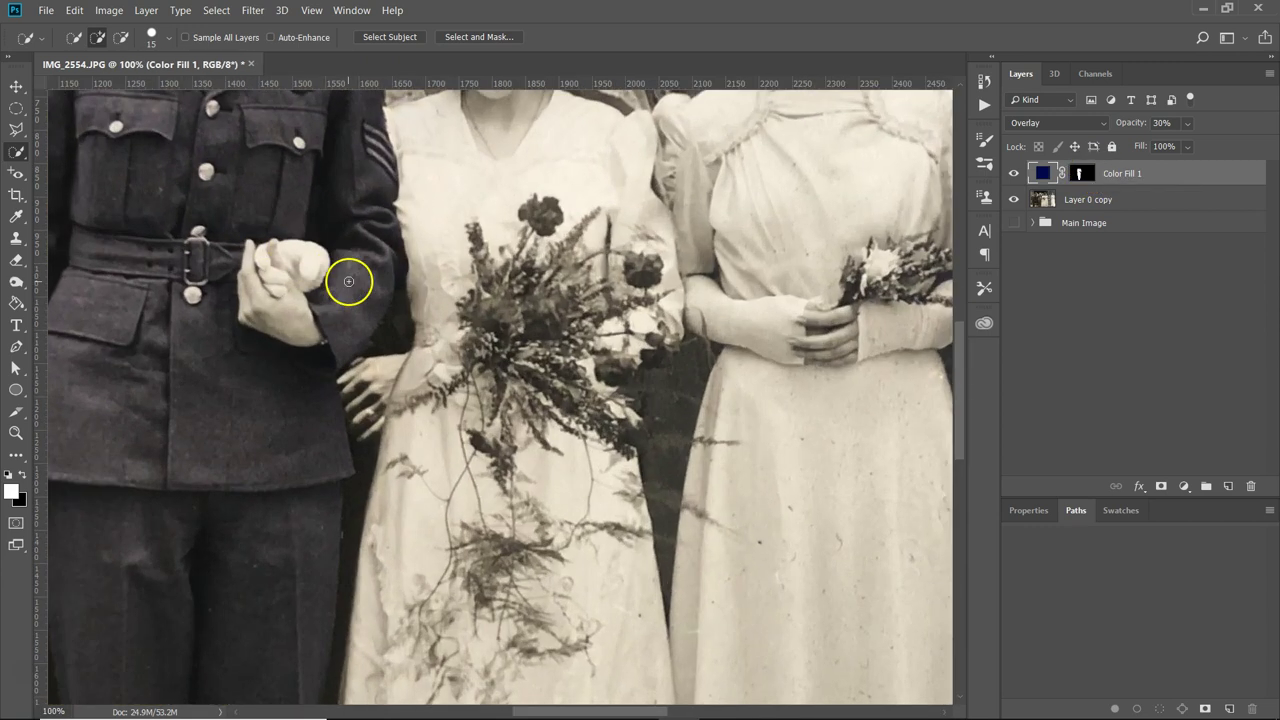
# Paint black on the navy fill layer's mask with a small hard brush to clear the chest badge and the sleeve stripes nearest the bride.
pyautogui.moveTo(309, 280); pyautogui.dragTo(523, 508)
pyautogui.click(1090, 173)
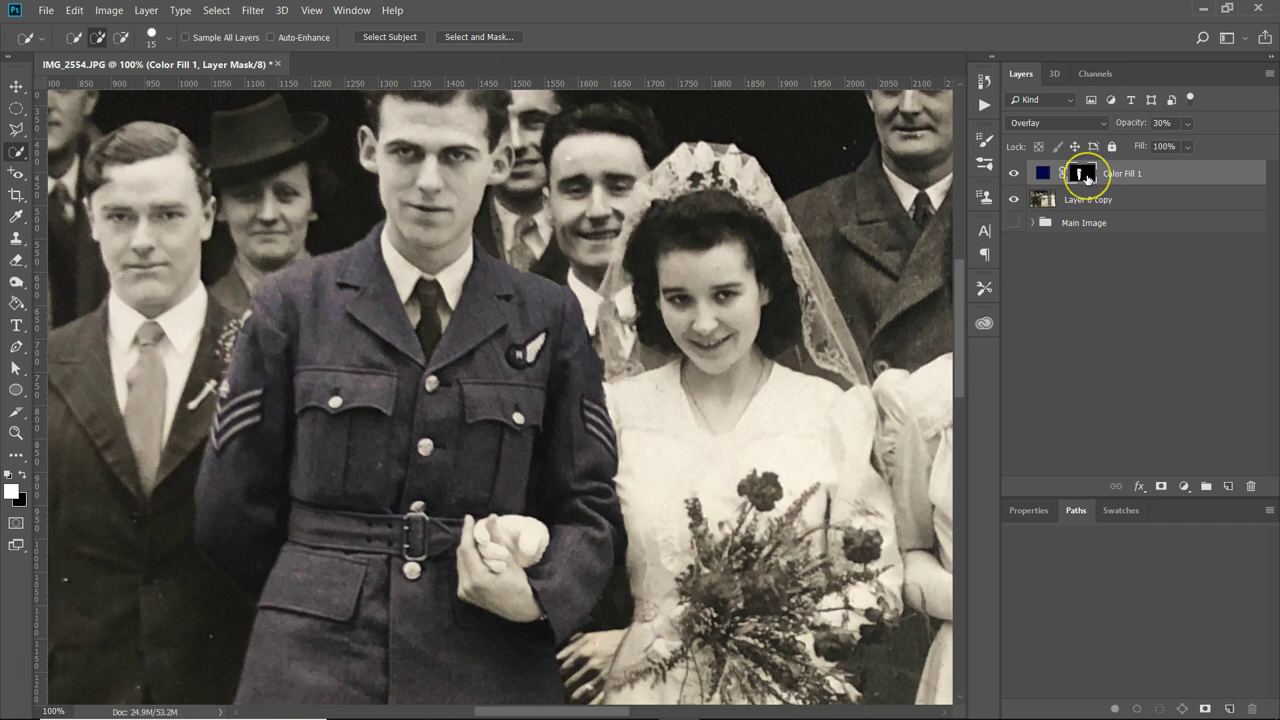
pyautogui.press('b')
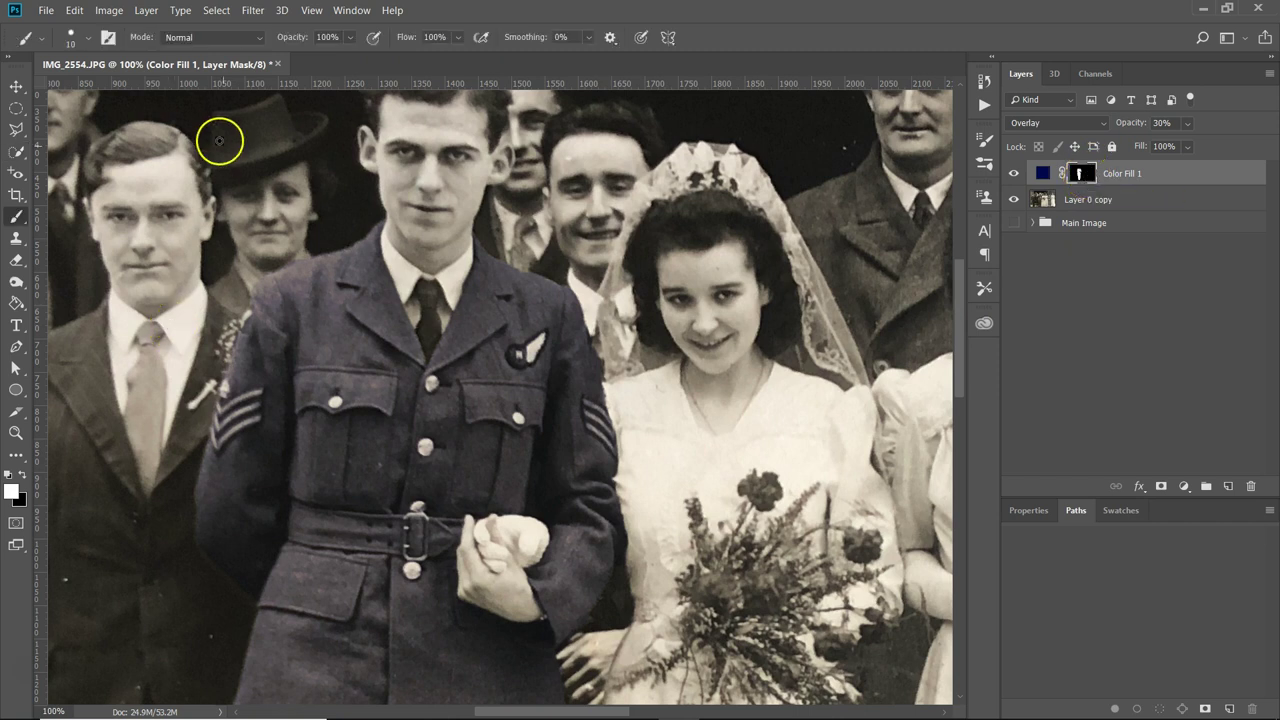
pyautogui.click(88, 38)
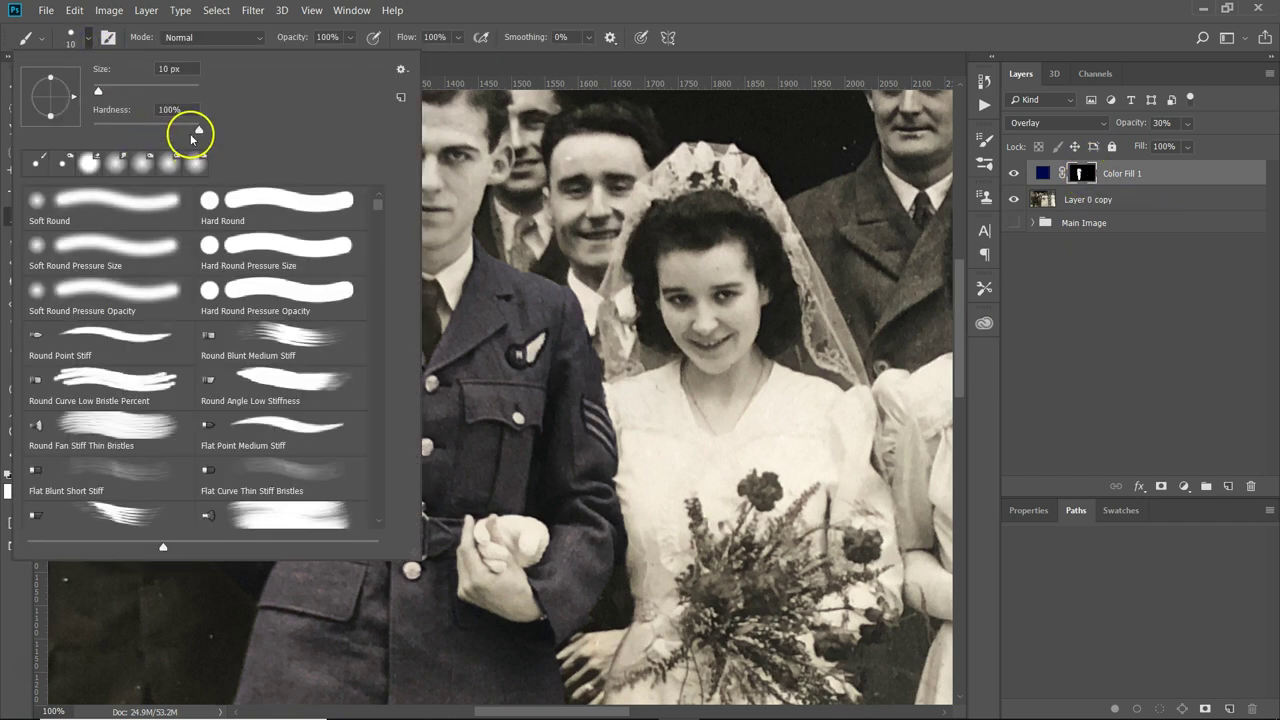
pyautogui.click(474, 229)
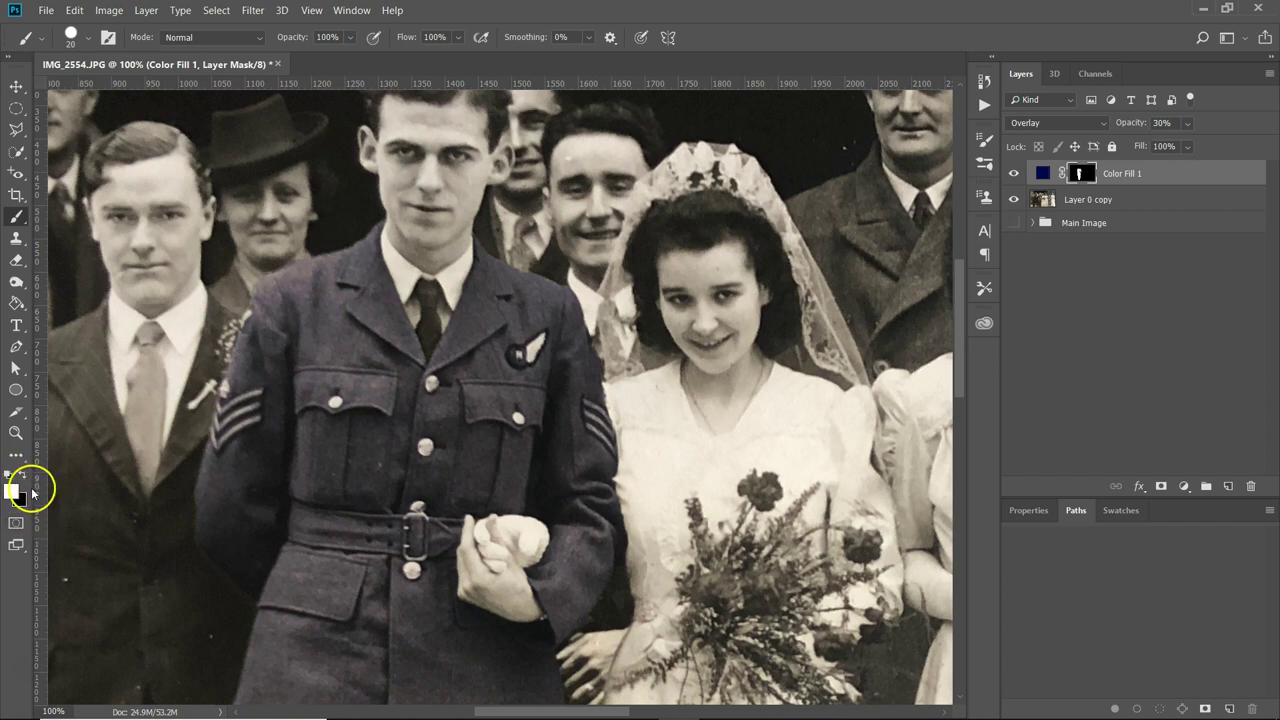
pyautogui.press('x')
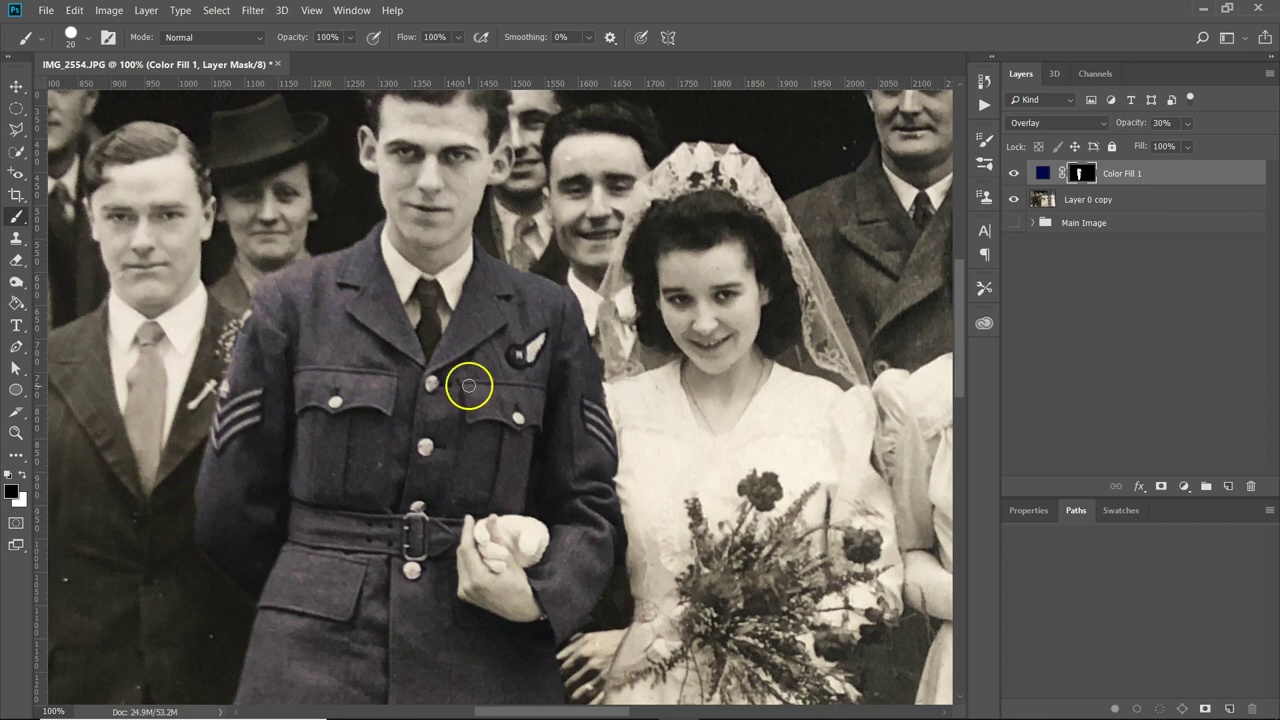
pyautogui.hotkey('ctrl', '+')
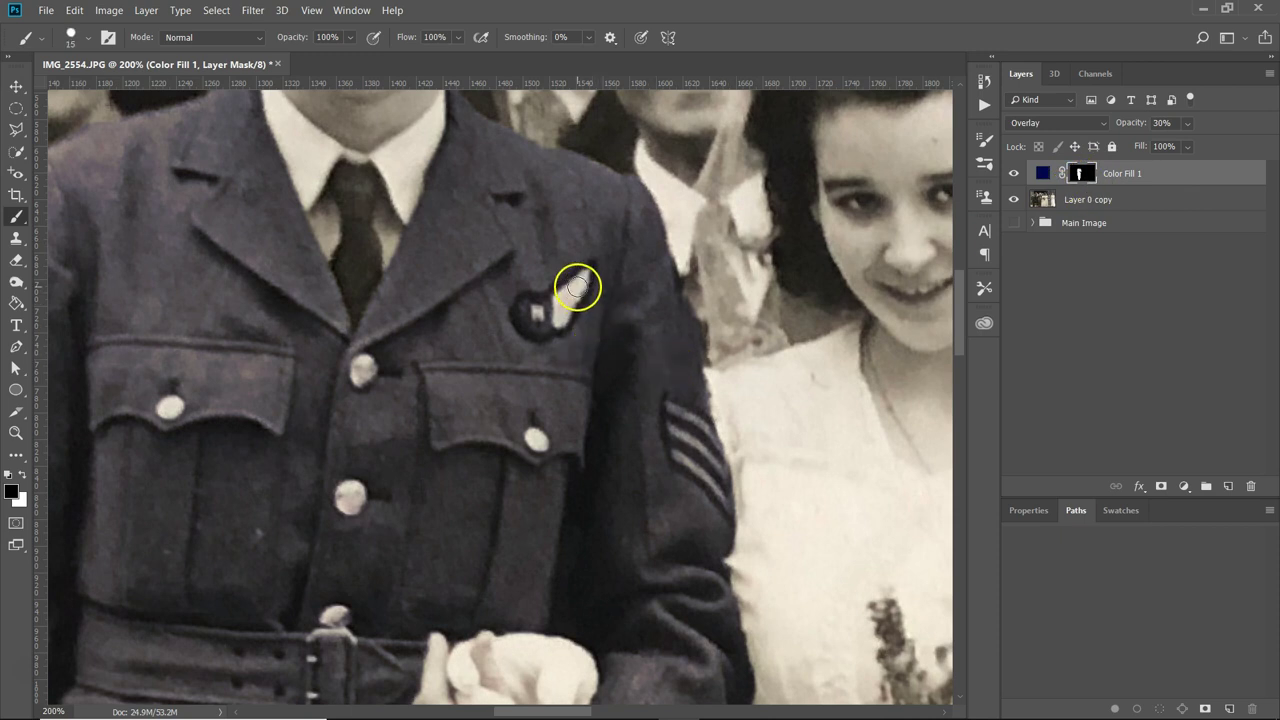
pyautogui.press('[')
pyautogui.moveTo(577, 287)
pyautogui.mouseDown()
pyautogui.moveTo(589, 274)
pyautogui.moveTo(570, 291)
pyautogui.mouseUp()
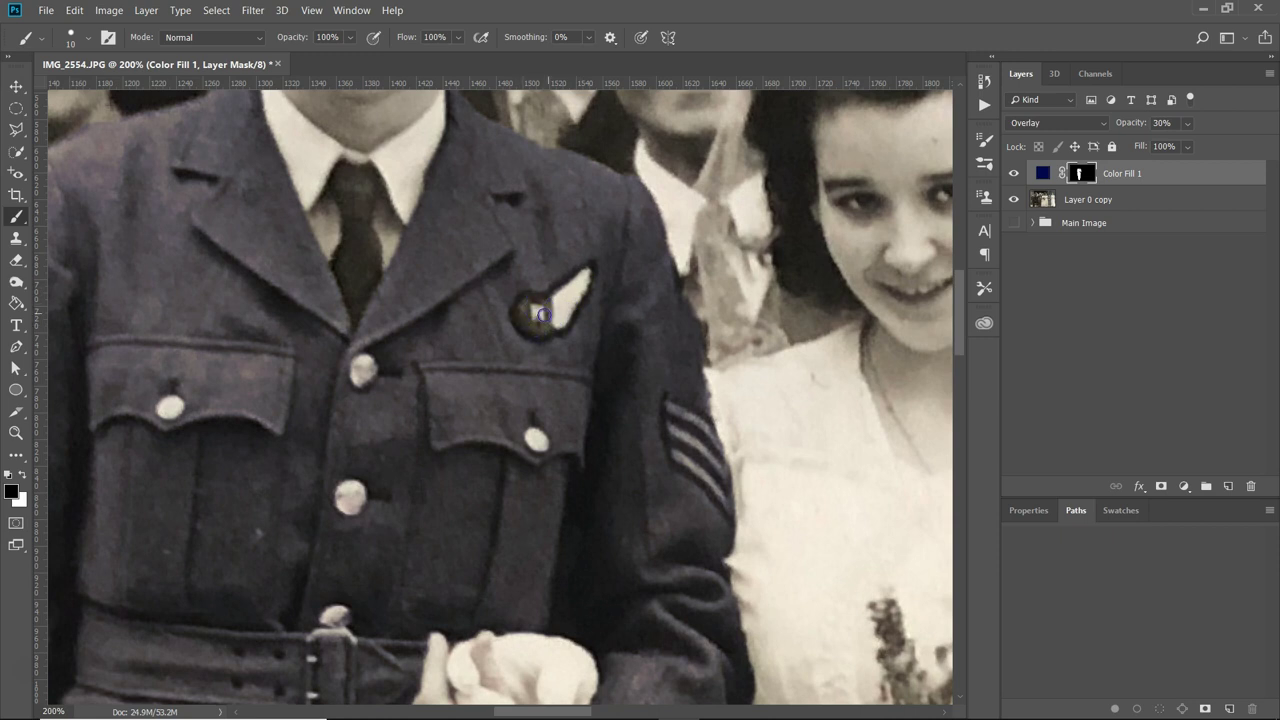
pyautogui.moveTo(665, 405); pyautogui.dragTo(674, 424)
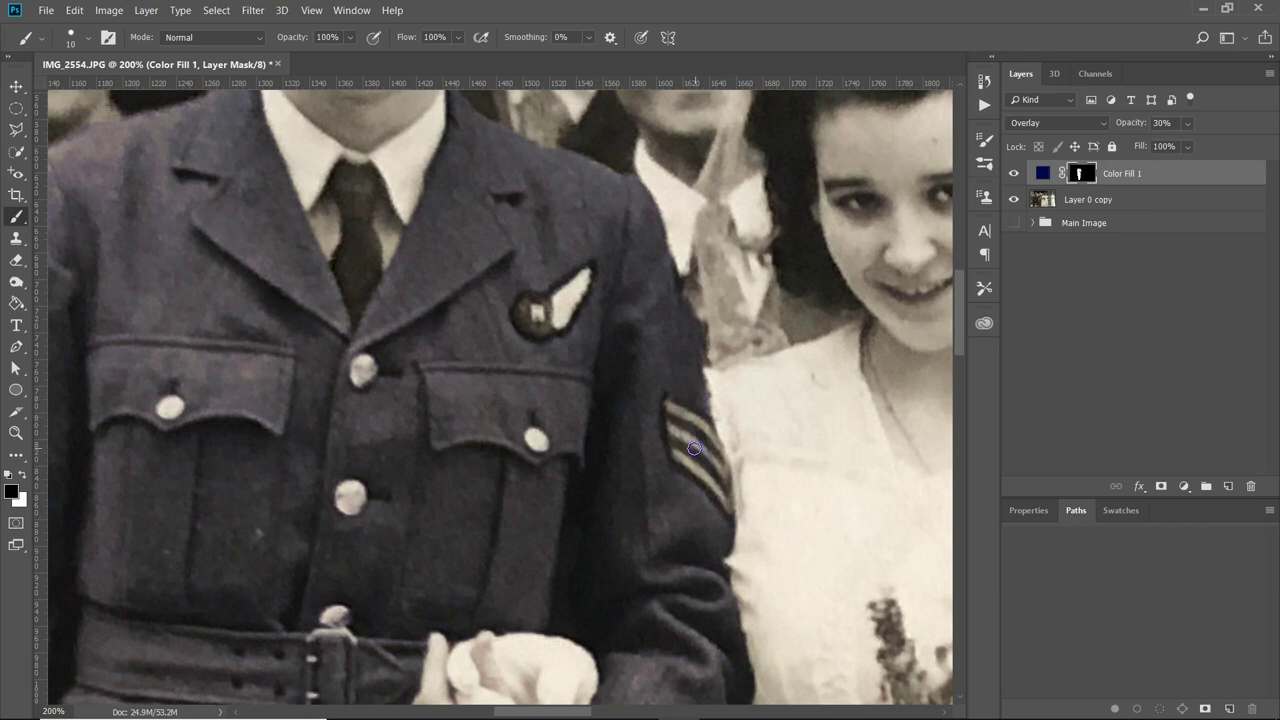
# Mask the navy tint off the jacket's metal buttons, adjusting the black brush size to fit each one.
pyautogui.moveTo(380, 386)
pyautogui.mouseDown()
pyautogui.moveTo(350, 375)
pyautogui.moveTo(364, 372)
pyautogui.mouseUp()
pyautogui.press(']')
pyautogui.moveTo(536, 440); pyautogui.dragTo(536, 440)
pyautogui.moveTo(350, 498); pyautogui.dragTo(346, 494)
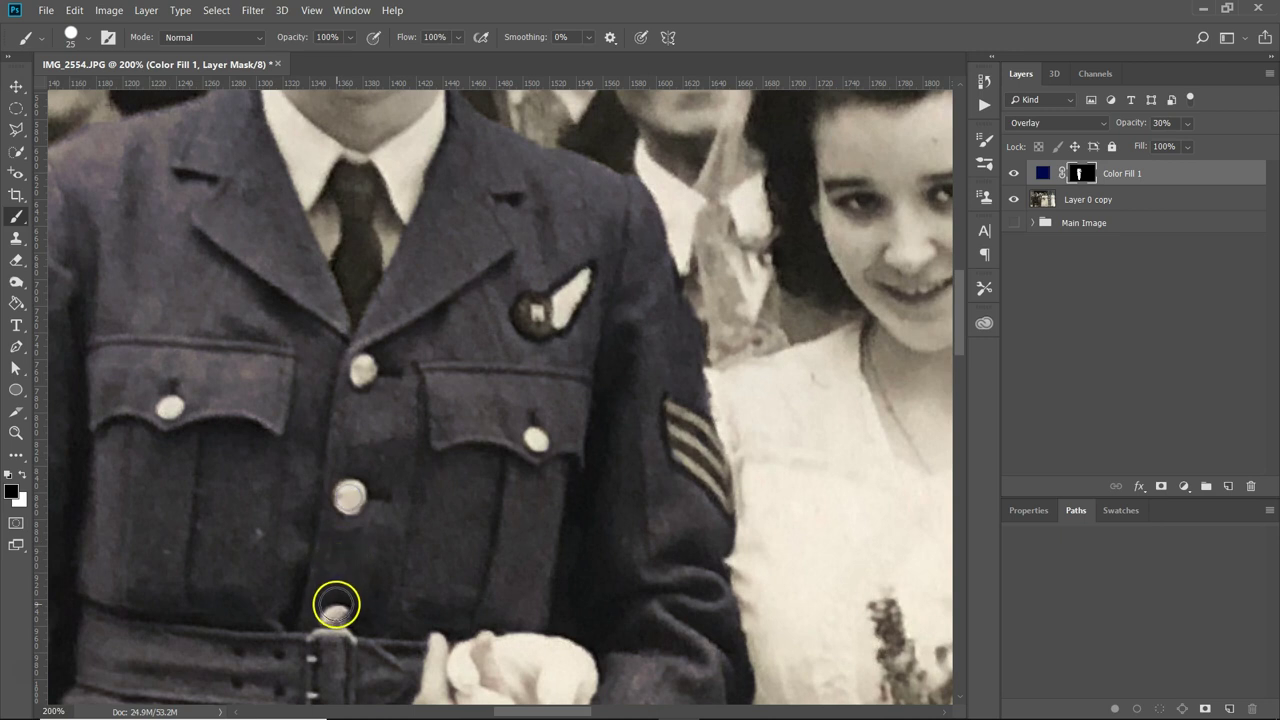
pyautogui.press('[')
pyautogui.press('[')
pyautogui.moveTo(334, 610); pyautogui.dragTo(333, 620)
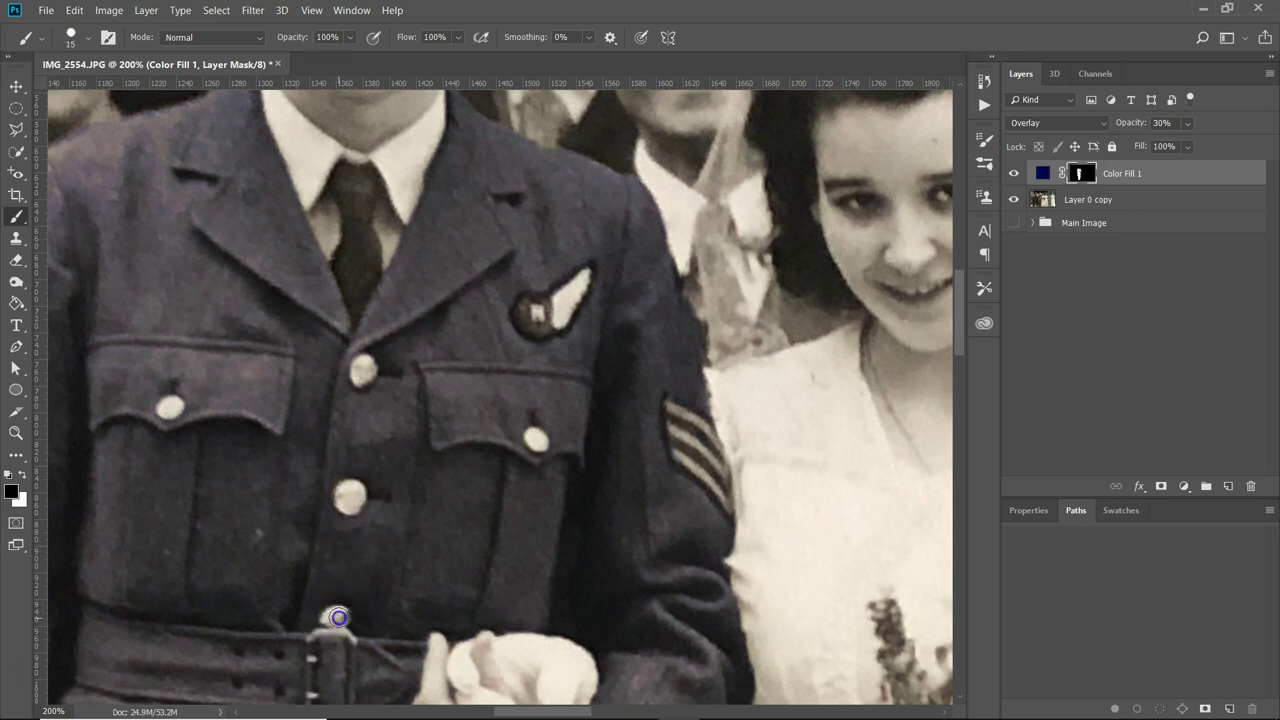
pyautogui.press(']')
pyautogui.moveTo(163, 414); pyautogui.dragTo(171, 407)
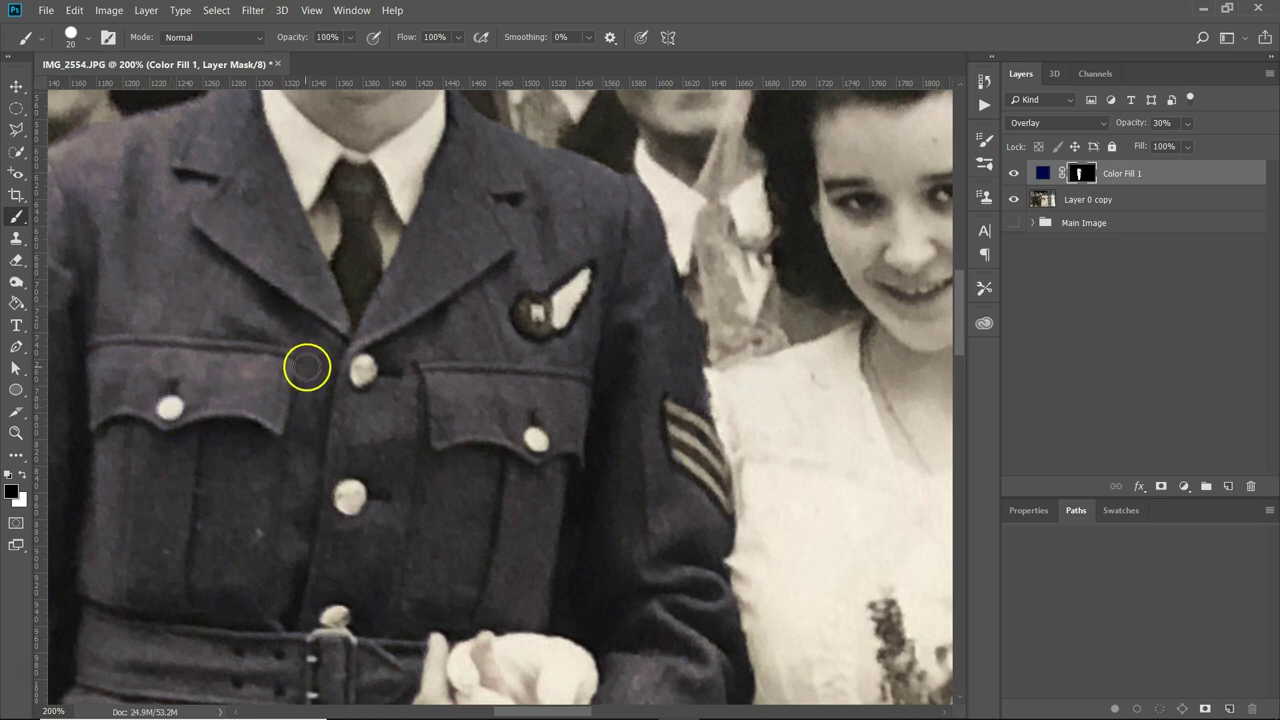
# Mask the navy tint off the stripes on the uniform's other sleeve with a 15 px black brush.
pyautogui.press('space')
pyautogui.moveTo(246, 303)
pyautogui.mouseDown()
pyautogui.moveTo(557, 451)
pyautogui.moveTo(674, 260)
pyautogui.mouseUp()
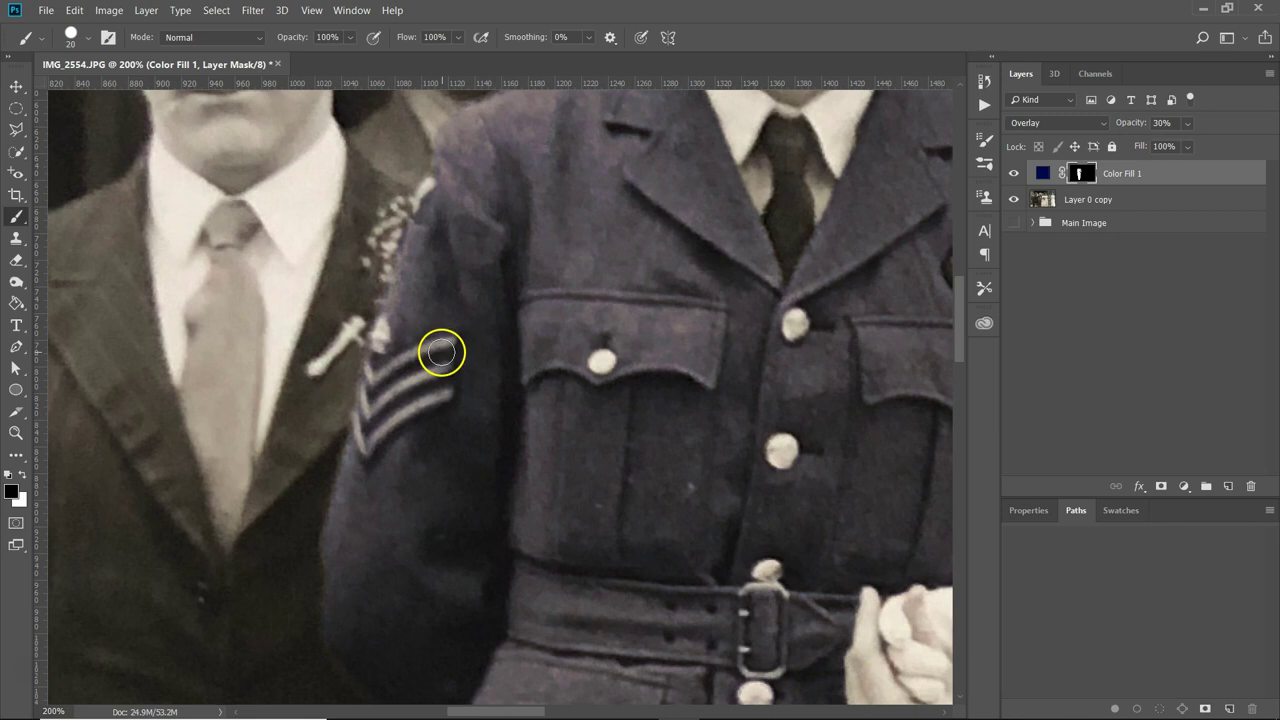
pyautogui.press('[')
pyautogui.moveTo(436, 392)
pyautogui.mouseDown()
pyautogui.moveTo(391, 422)
pyautogui.moveTo(372, 400)
pyautogui.moveTo(374, 368)
pyautogui.moveTo(428, 351)
pyautogui.moveTo(417, 374)
pyautogui.moveTo(426, 366)
pyautogui.mouseUp()
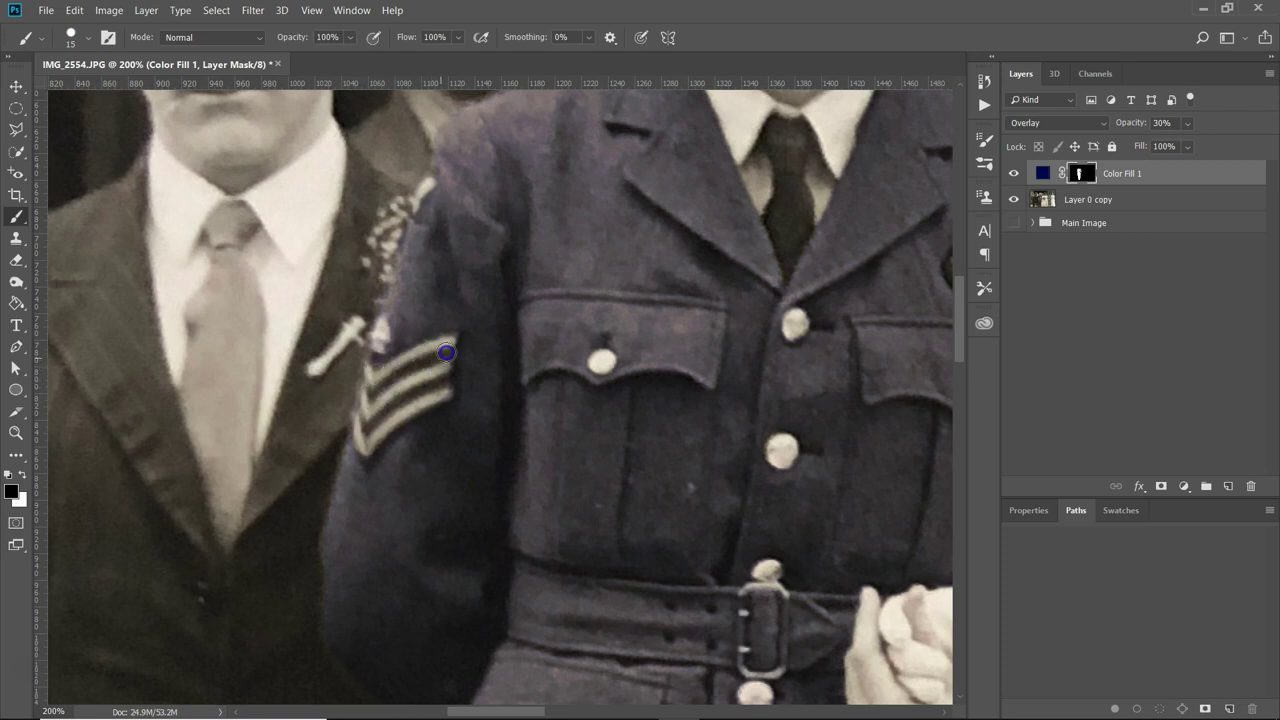
pyautogui.moveTo(369, 432)
pyautogui.mouseDown()
pyautogui.moveTo(399, 389)
pyautogui.moveTo(443, 388)
pyautogui.moveTo(444, 350)
pyautogui.moveTo(426, 390)
pyautogui.mouseUp()
# Rename the navy fill layer as Uniform.
pyautogui.moveTo(837, 211); pyautogui.dragTo(602, 591)
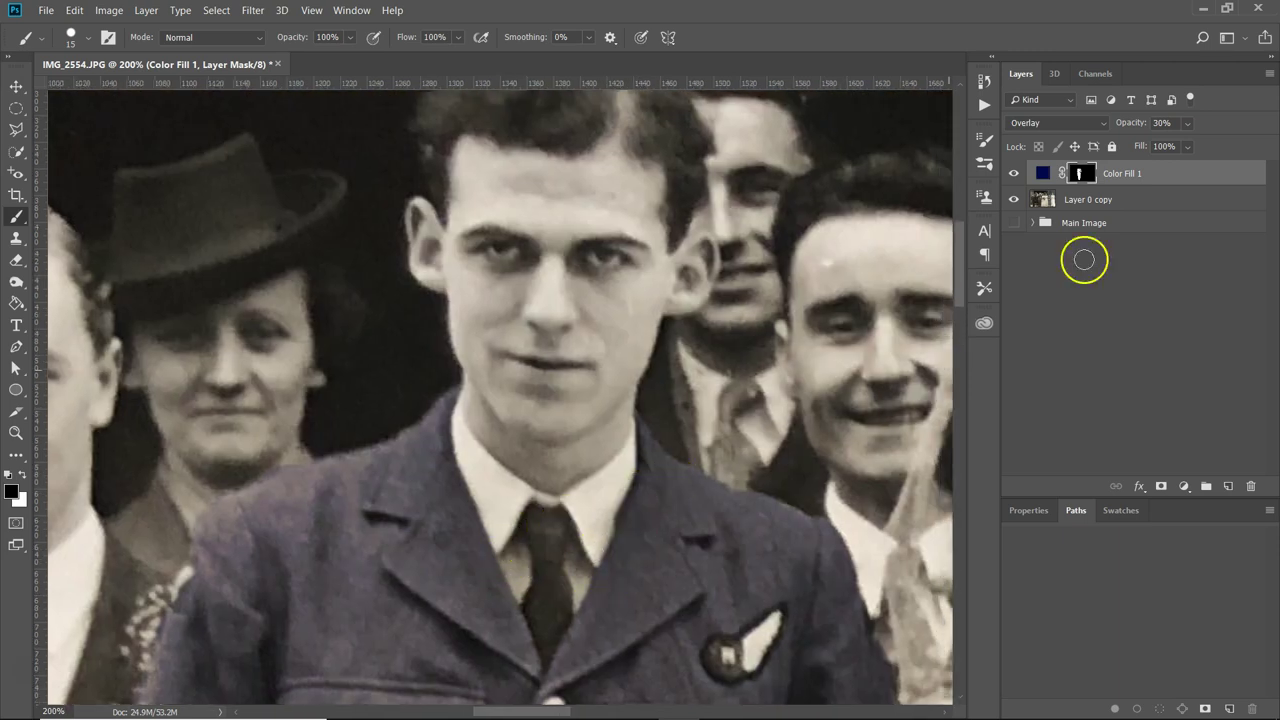
pyautogui.click(1138, 203)
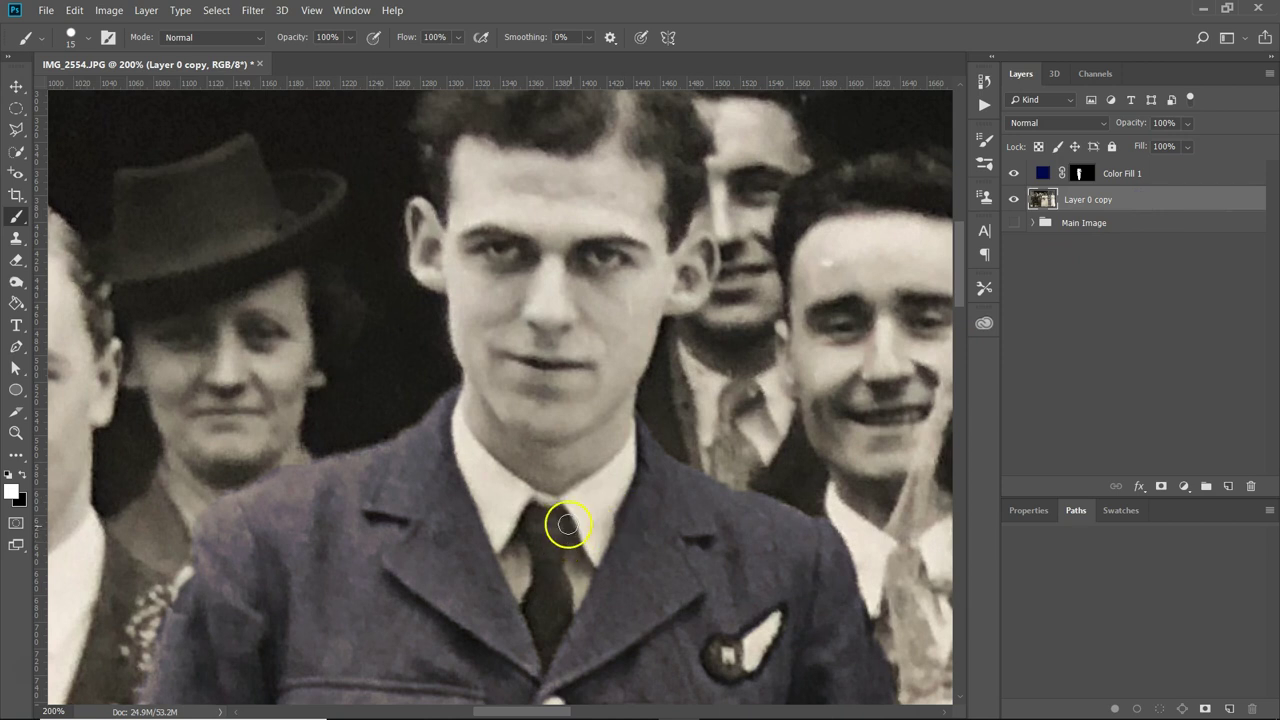
pyautogui.doubleClick(1114, 174)
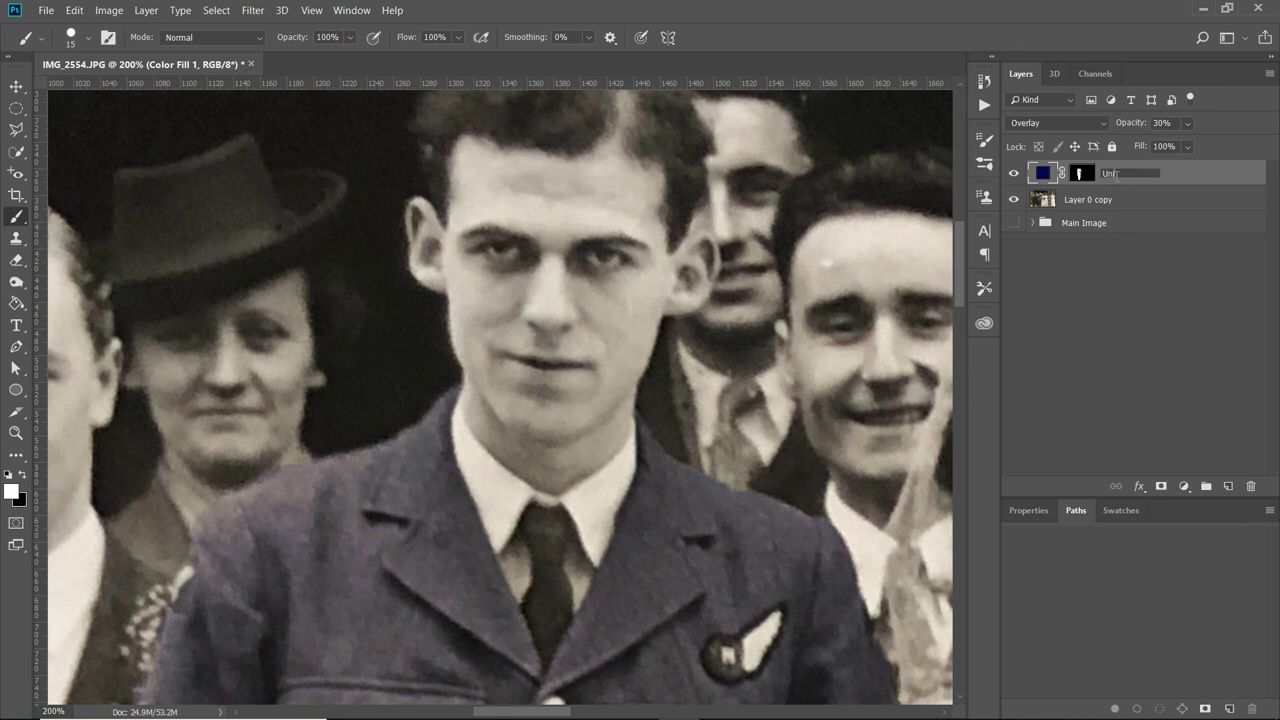
pyautogui.write('Uniform')
pyautogui.press('Return')
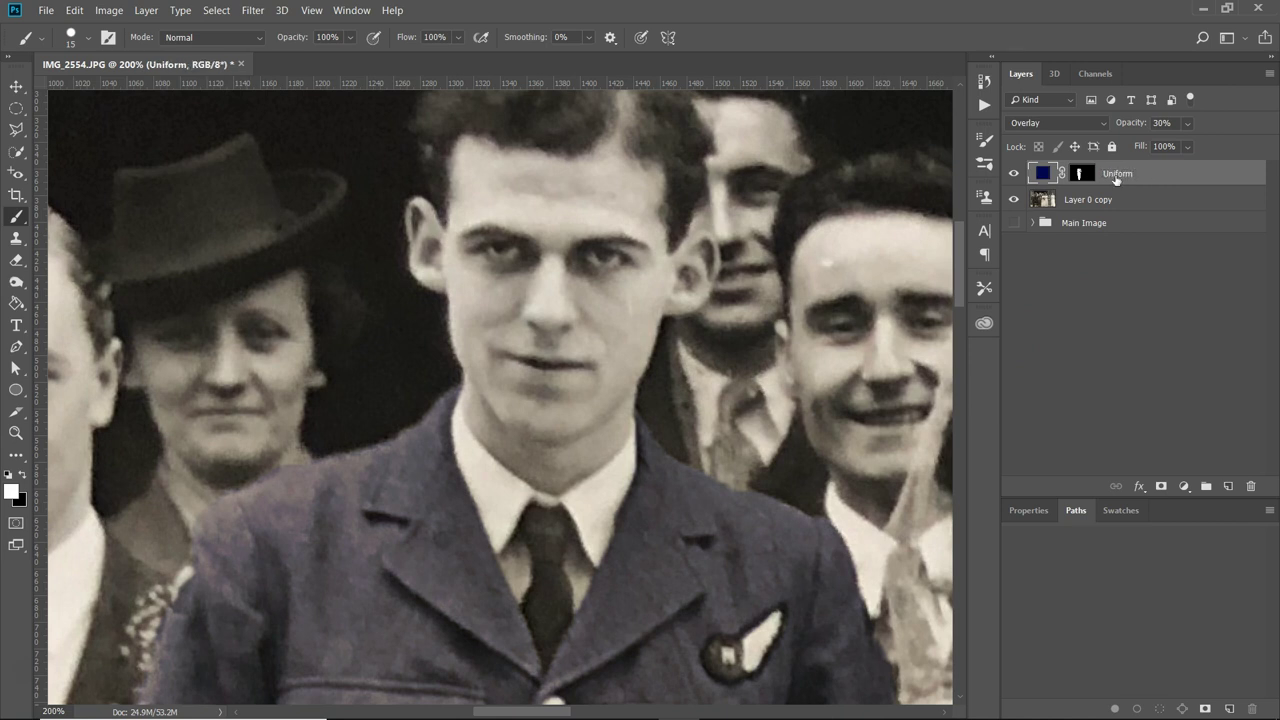
# Select the uniformed man's white shirt collar and shirt front on Layer 0 copy with the Quick Selection tool.
pyautogui.click(1108, 200)
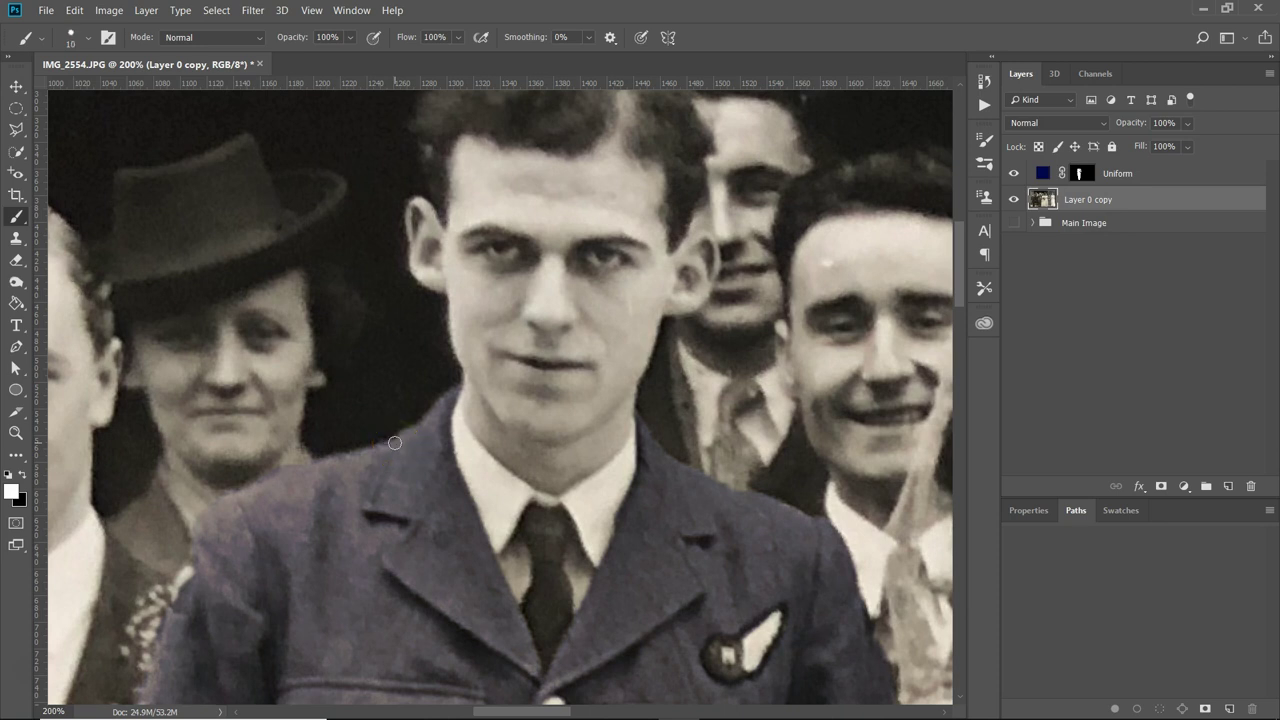
pyautogui.click(16, 151)
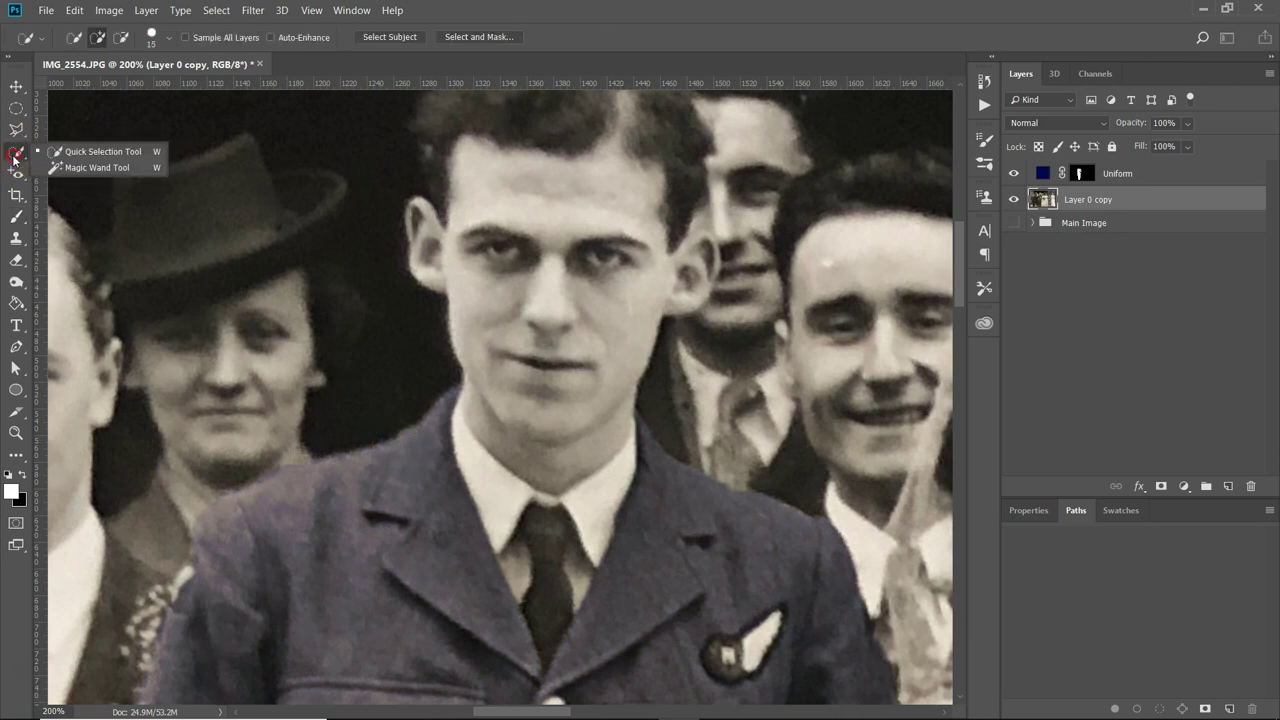
pyautogui.click(80, 153)
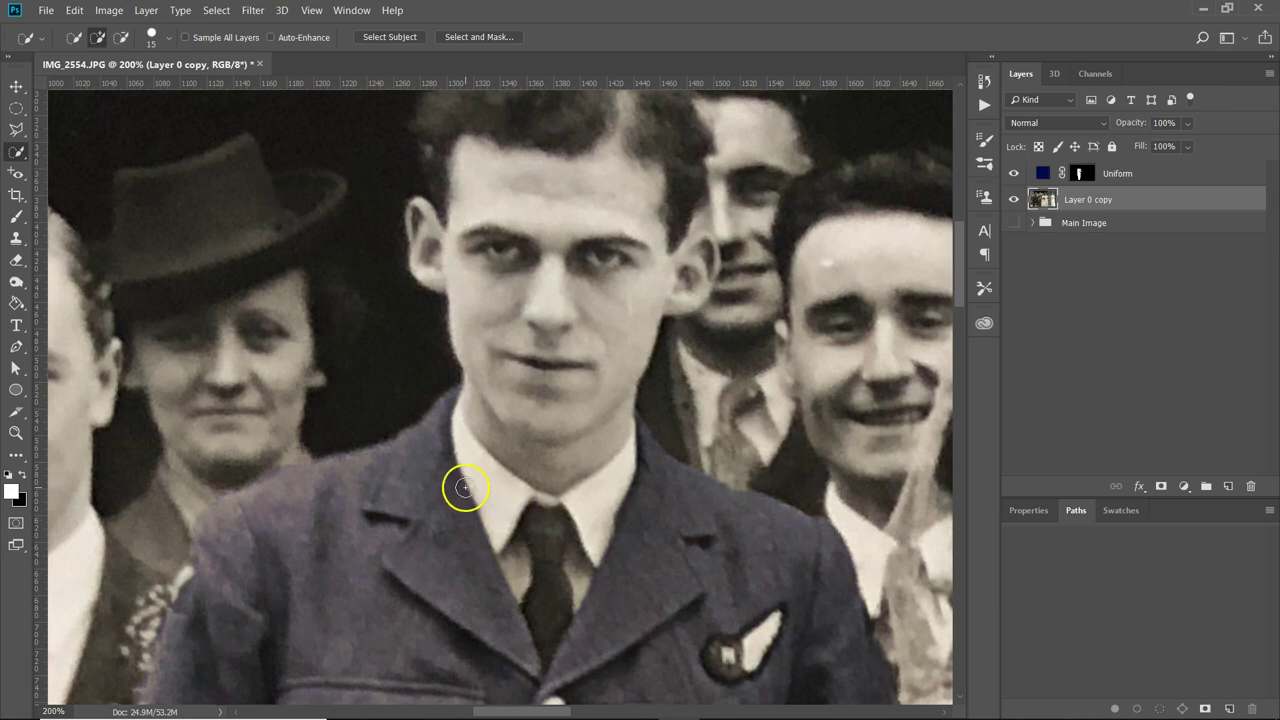
pyautogui.moveTo(481, 465)
pyautogui.mouseDown()
pyautogui.moveTo(491, 486)
pyautogui.moveTo(591, 503)
pyautogui.moveTo(637, 467)
pyautogui.mouseUp()
pyautogui.press('[')
pyautogui.press('[')
pyautogui.click(549, 498)
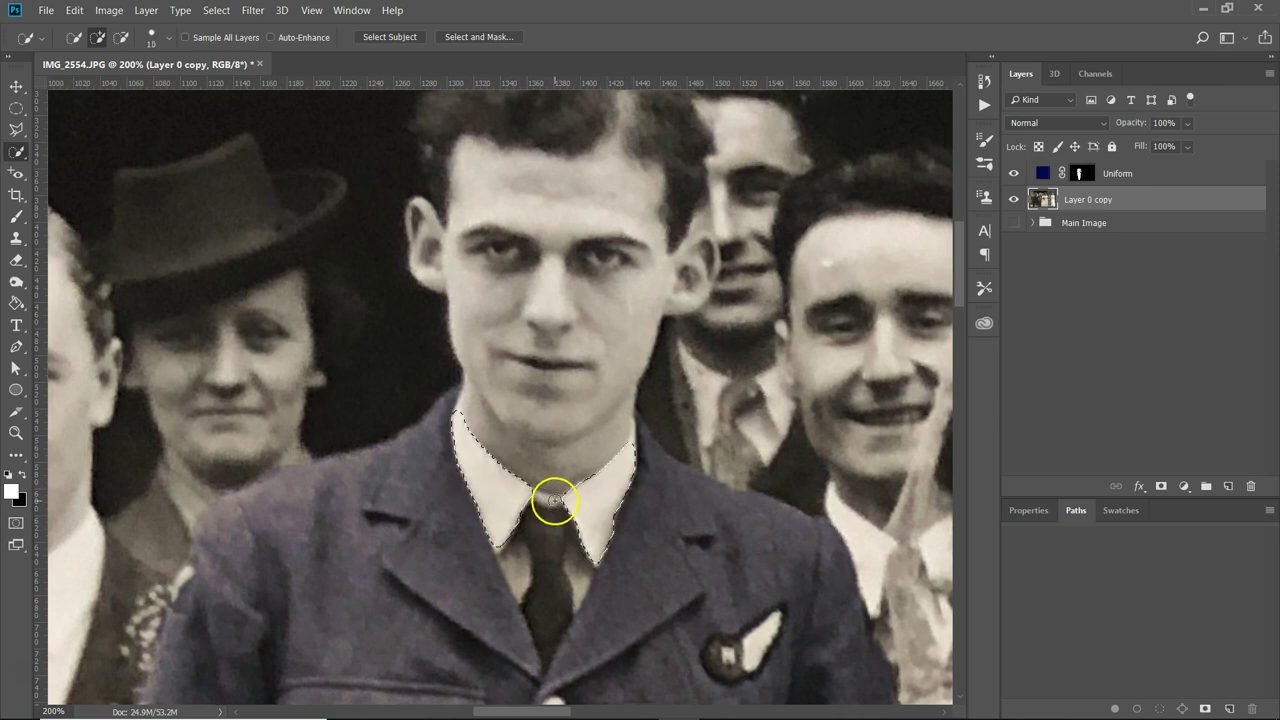
pyautogui.moveTo(549, 498)
pyautogui.mouseDown()
pyautogui.moveTo(550, 540)
pyautogui.moveTo(526, 556)
pyautogui.moveTo(513, 541)
pyautogui.moveTo(520, 574)
pyautogui.moveTo(504, 555)
pyautogui.moveTo(527, 662)
pyautogui.mouseUp()
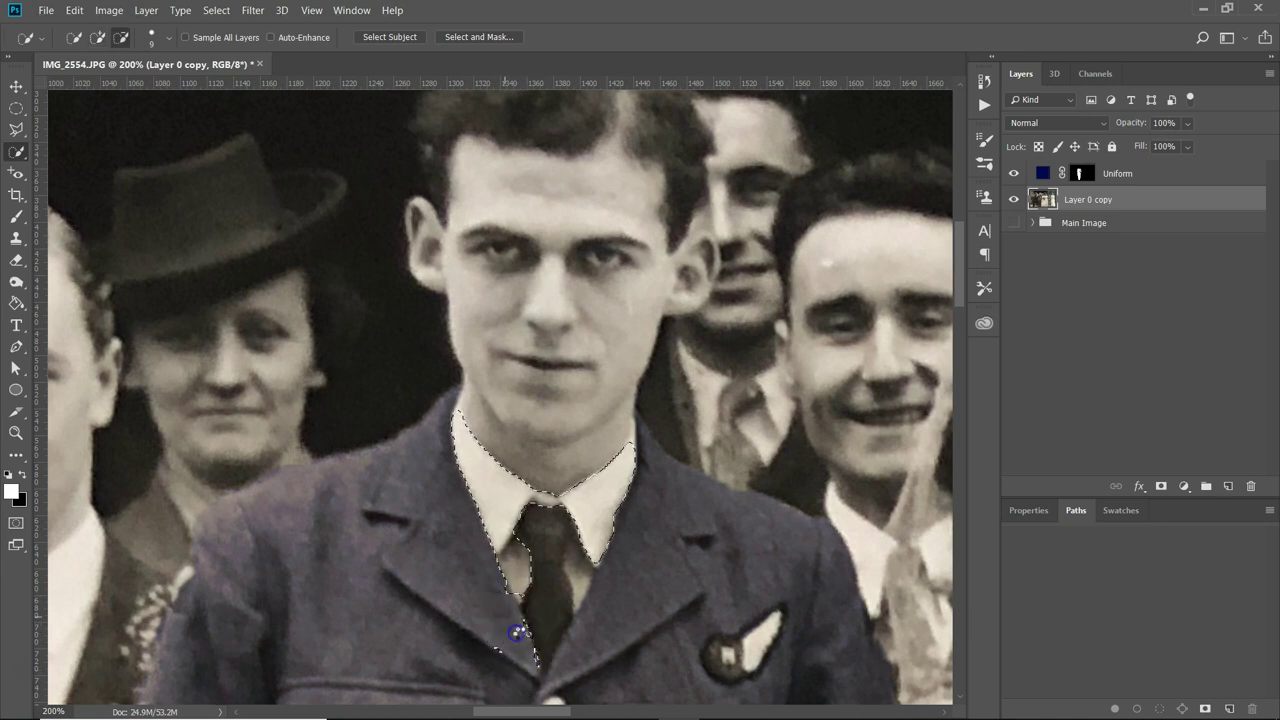
# Subtract the dark tie from the shirt selection.
pyautogui.press('alt')
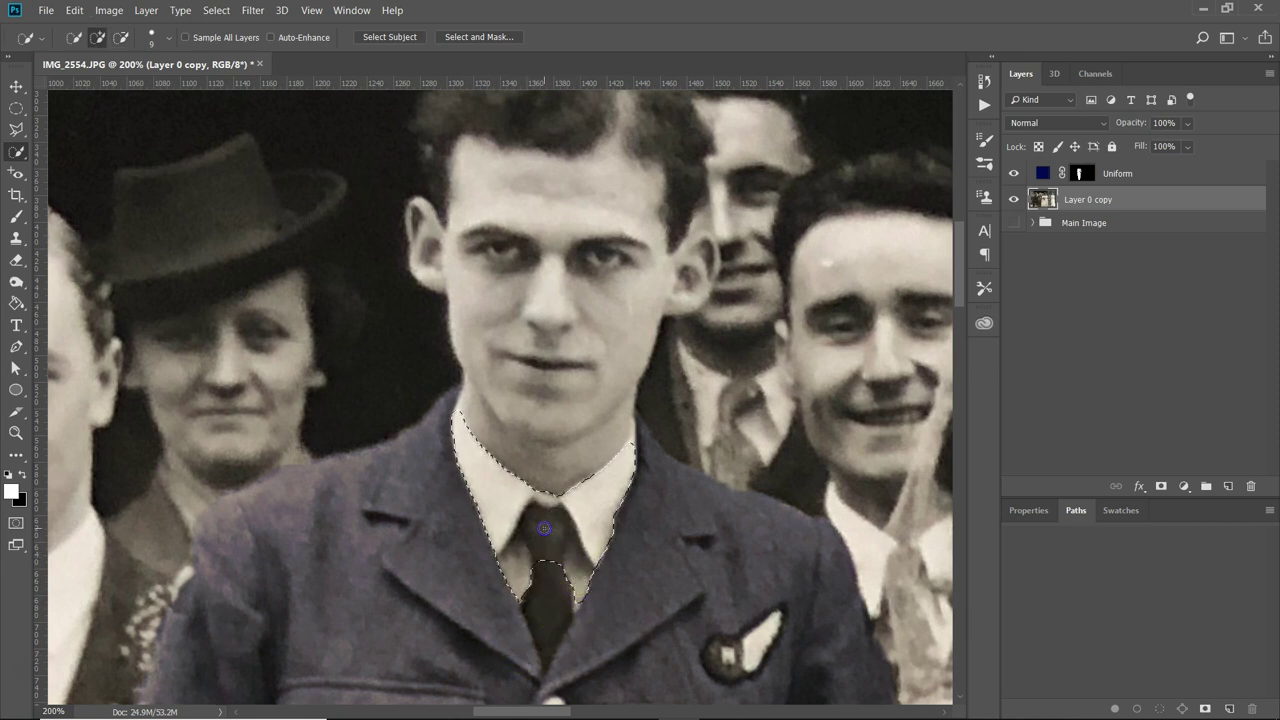
pyautogui.keyDown('alt'); pyautogui.click(548, 563); pyautogui.keyUp('alt')
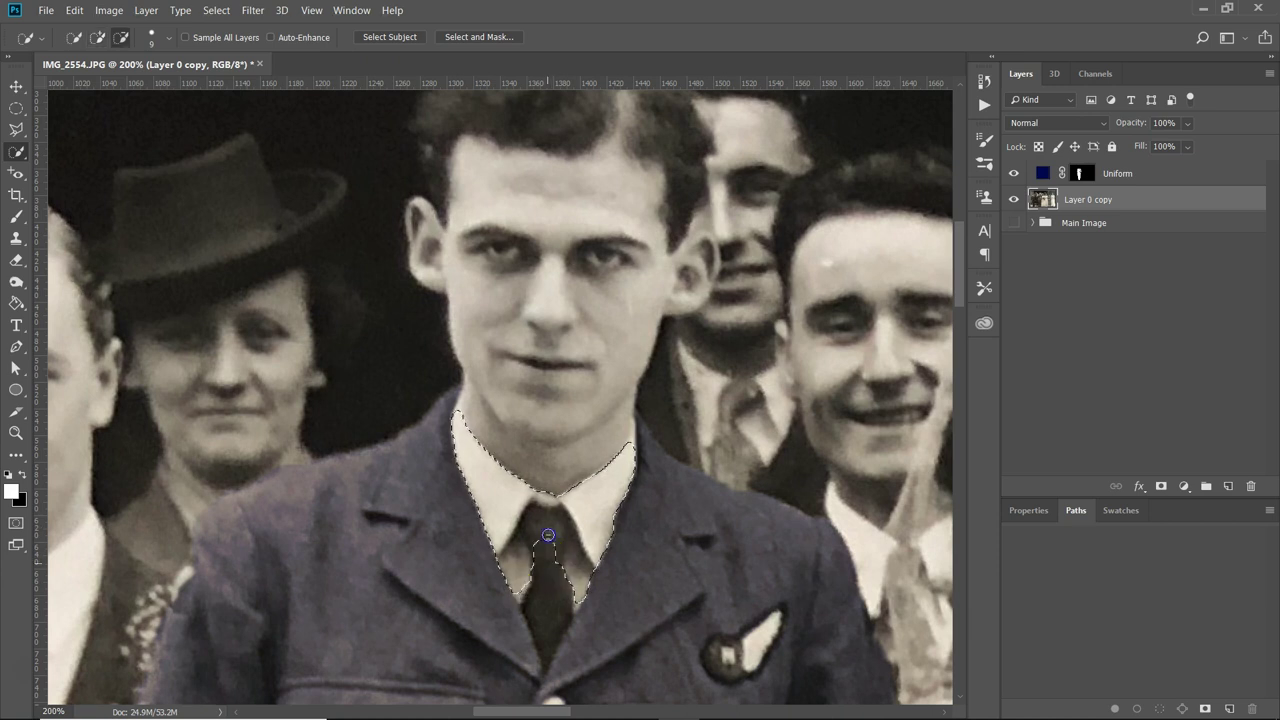
pyautogui.click(588, 532)
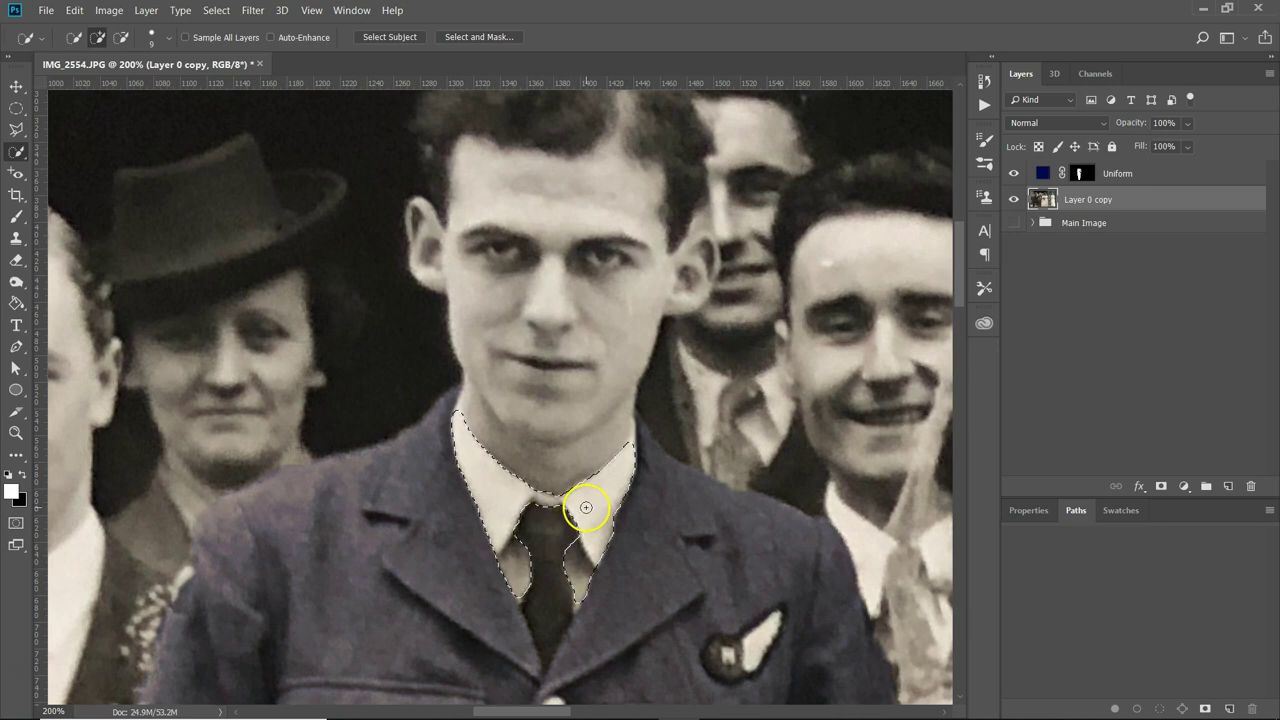
# Refine the shirt selection along the collar edges and the lower shirt front beside the tie, using a smaller selection brush.
pyautogui.moveTo(584, 476); pyautogui.dragTo(625, 455)
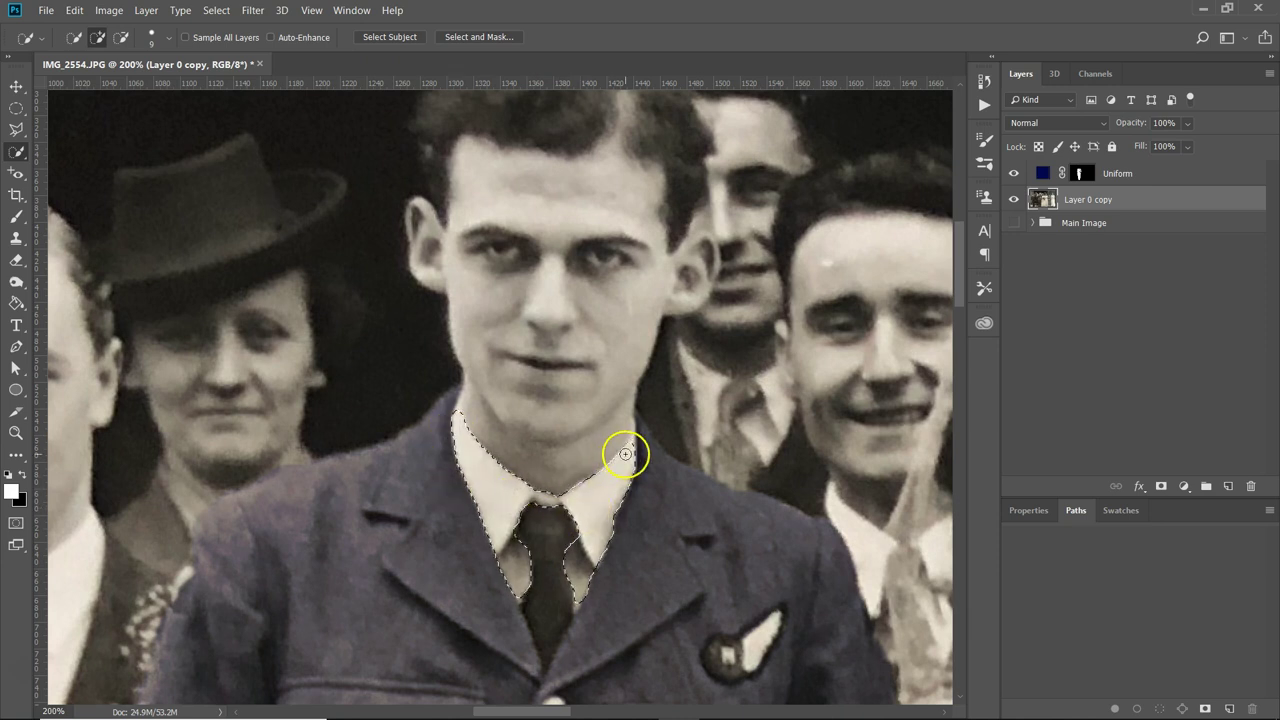
pyautogui.press('[')
pyautogui.press('[')
pyautogui.click(633, 438)
pyautogui.click(632, 440)
pyautogui.moveTo(632, 432)
pyautogui.mouseDown()
pyautogui.moveTo(634, 460)
pyautogui.moveTo(640, 434)
pyautogui.moveTo(640, 446)
pyautogui.mouseUp()
pyautogui.click(647, 491)
pyautogui.moveTo(647, 491)
pyautogui.mouseDown()
pyautogui.moveTo(642, 445)
pyautogui.moveTo(602, 554)
pyautogui.mouseUp()
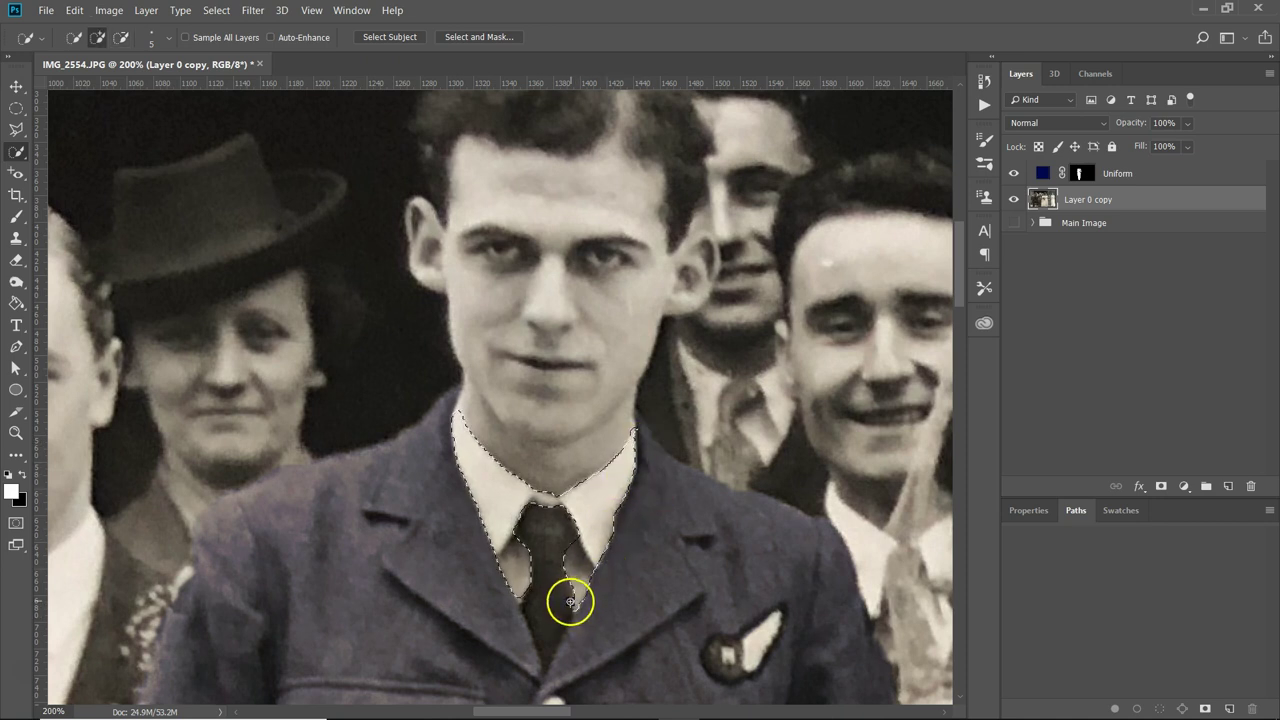
pyautogui.press('alt')
pyautogui.moveTo(520, 599); pyautogui.dragTo(517, 569)
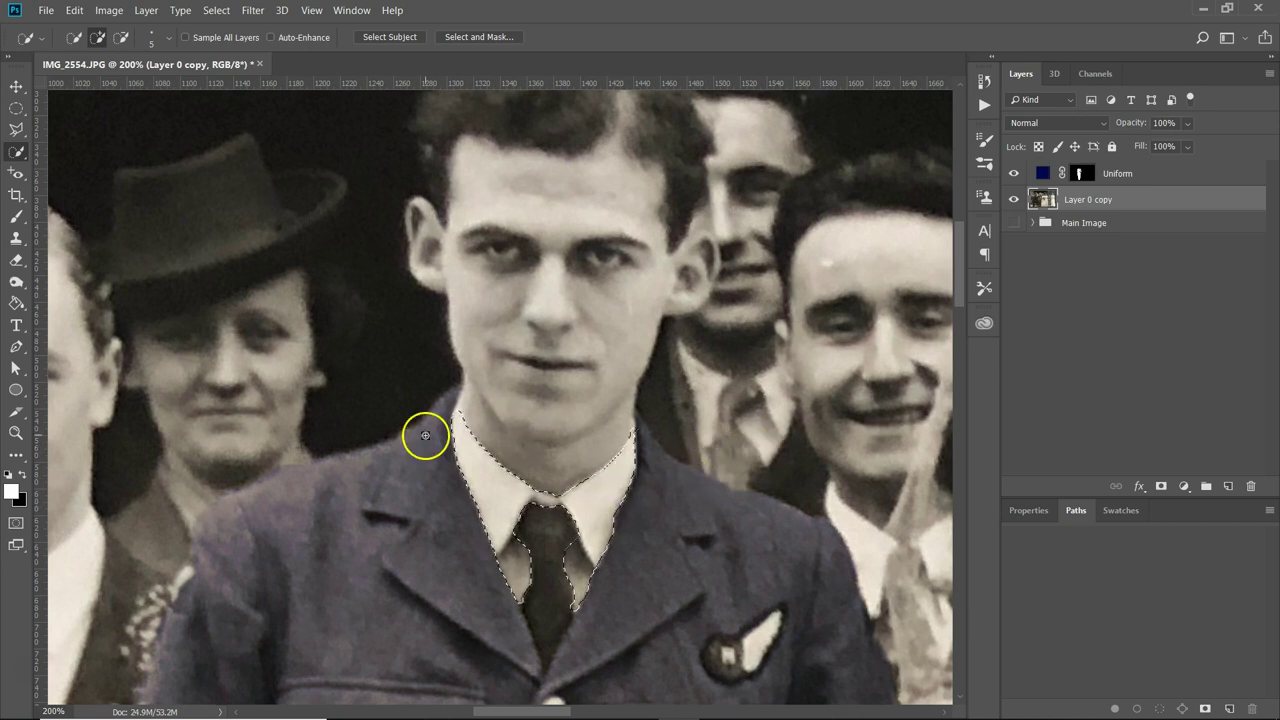
# Brighten the selected shirt with a direct Levels adjustment, lowering the white input level to about 224, and clear the selection.
pyautogui.click(148, 12)
pyautogui.click(104, 12)
pyautogui.click(106, 12)
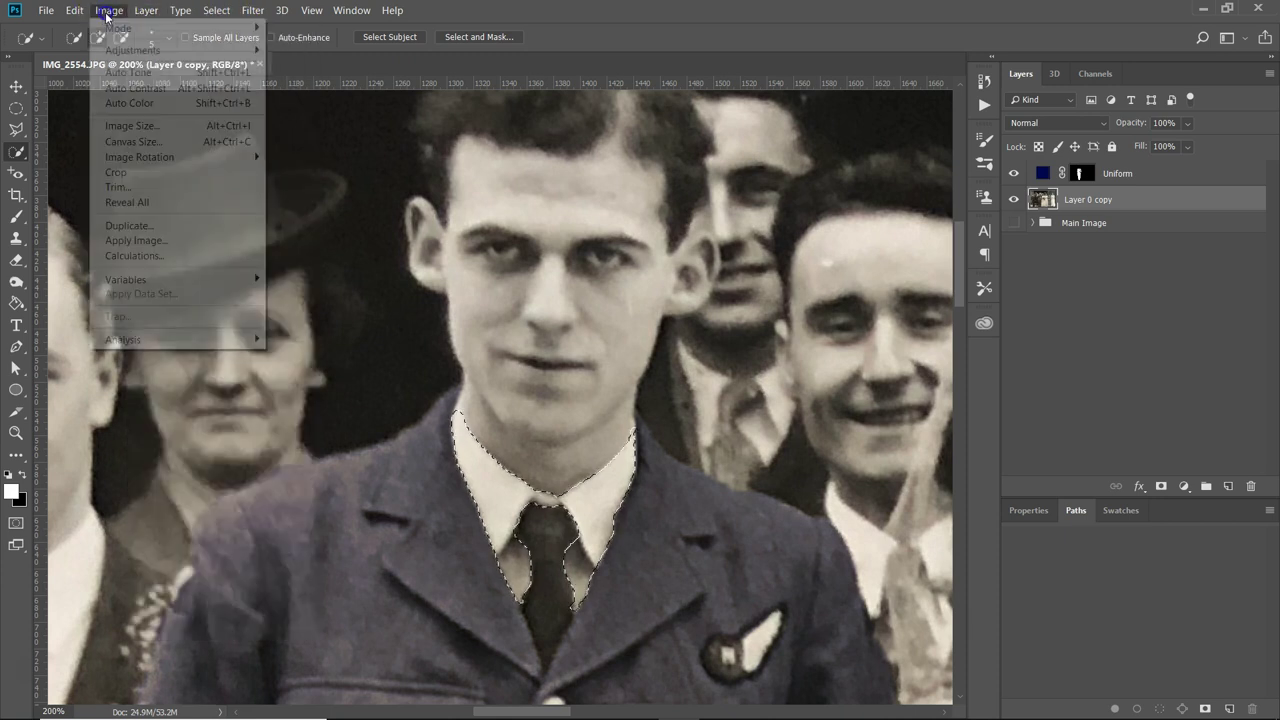
pyautogui.moveTo(137, 55)
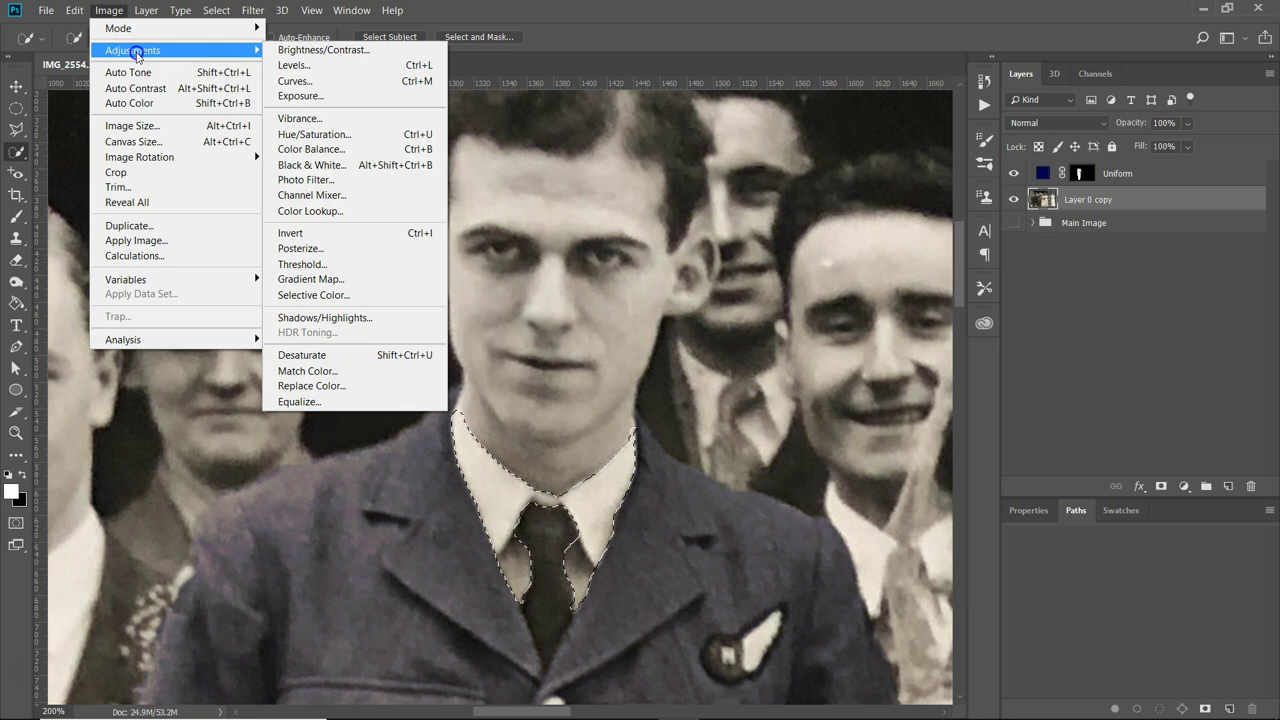
pyautogui.click(348, 65)
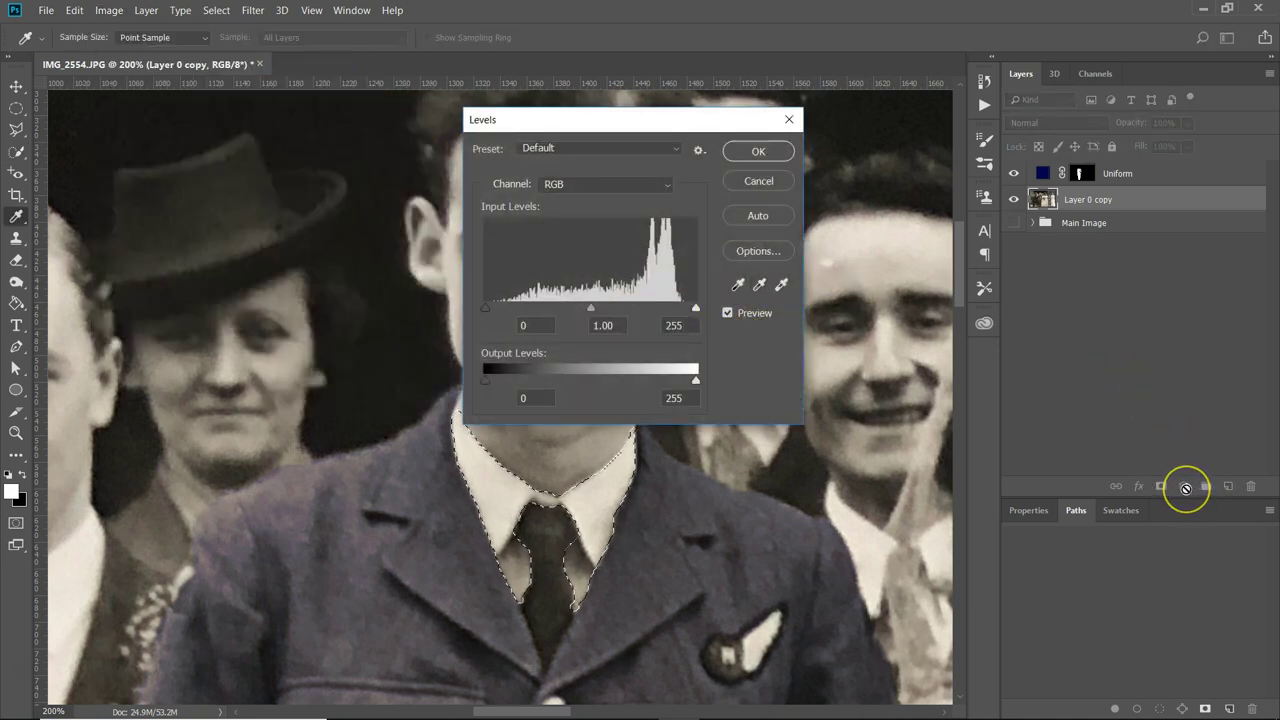
pyautogui.moveTo(634, 120); pyautogui.dragTo(878, 117)
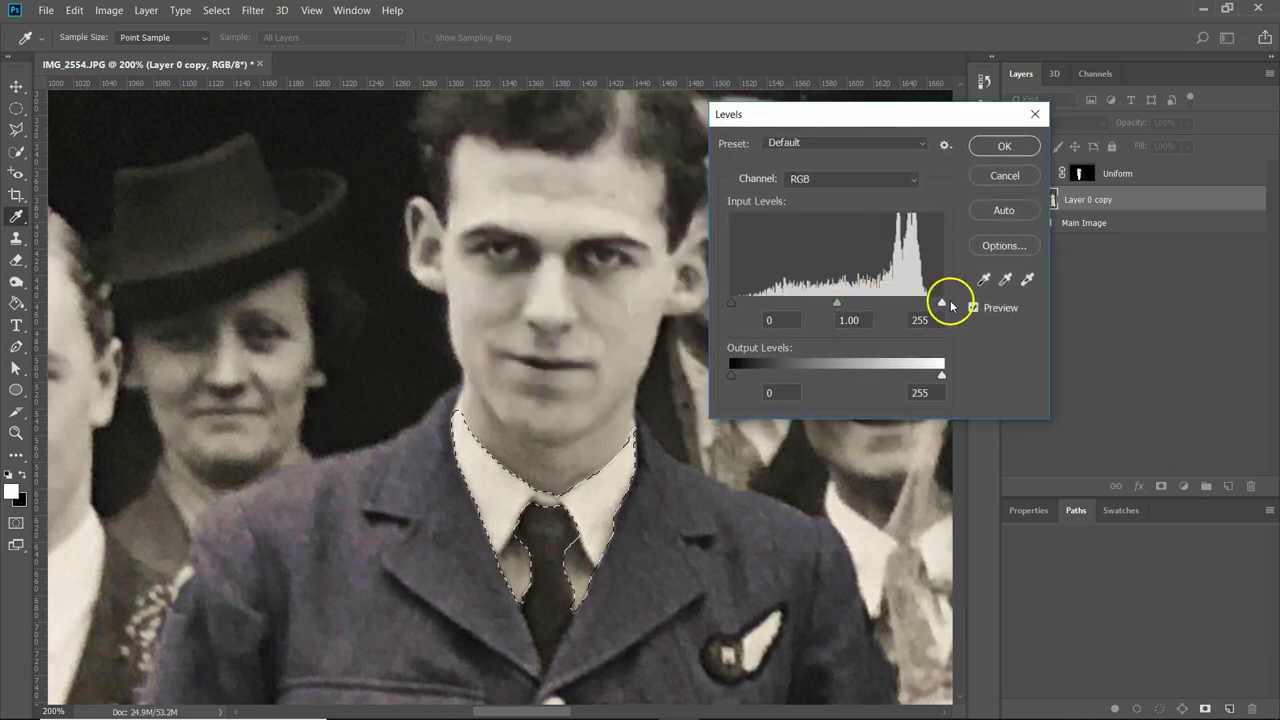
pyautogui.moveTo(946, 306)
pyautogui.mouseDown()
pyautogui.moveTo(935, 313)
pyautogui.moveTo(943, 306)
pyautogui.mouseUp()
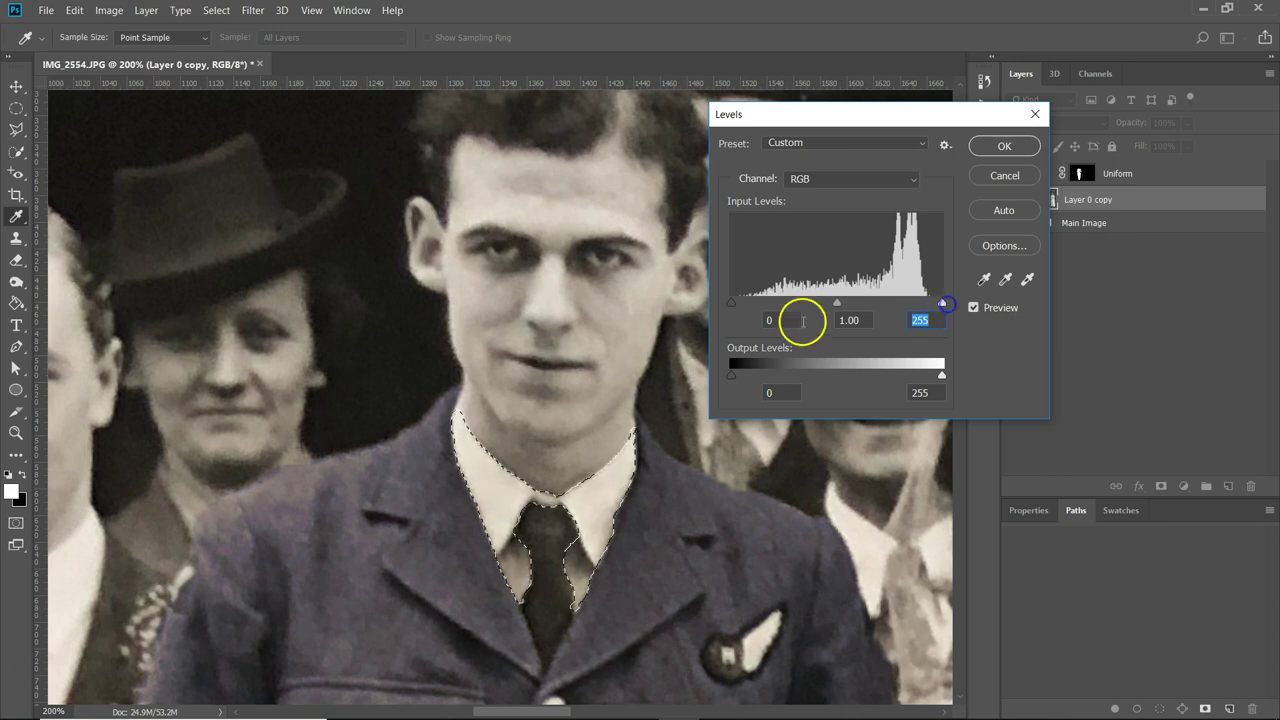
pyautogui.moveTo(731, 303)
pyautogui.mouseDown()
pyautogui.moveTo(763, 300)
pyautogui.moveTo(731, 303)
pyautogui.mouseUp()
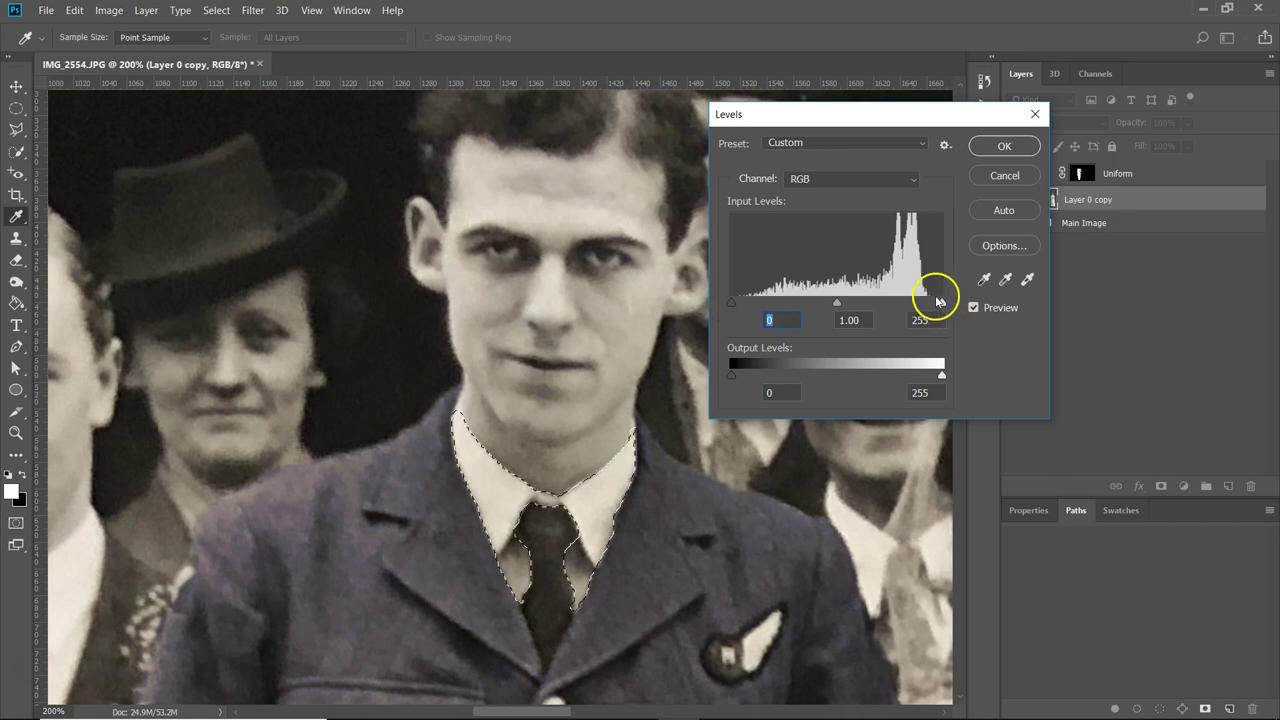
pyautogui.click(942, 303)
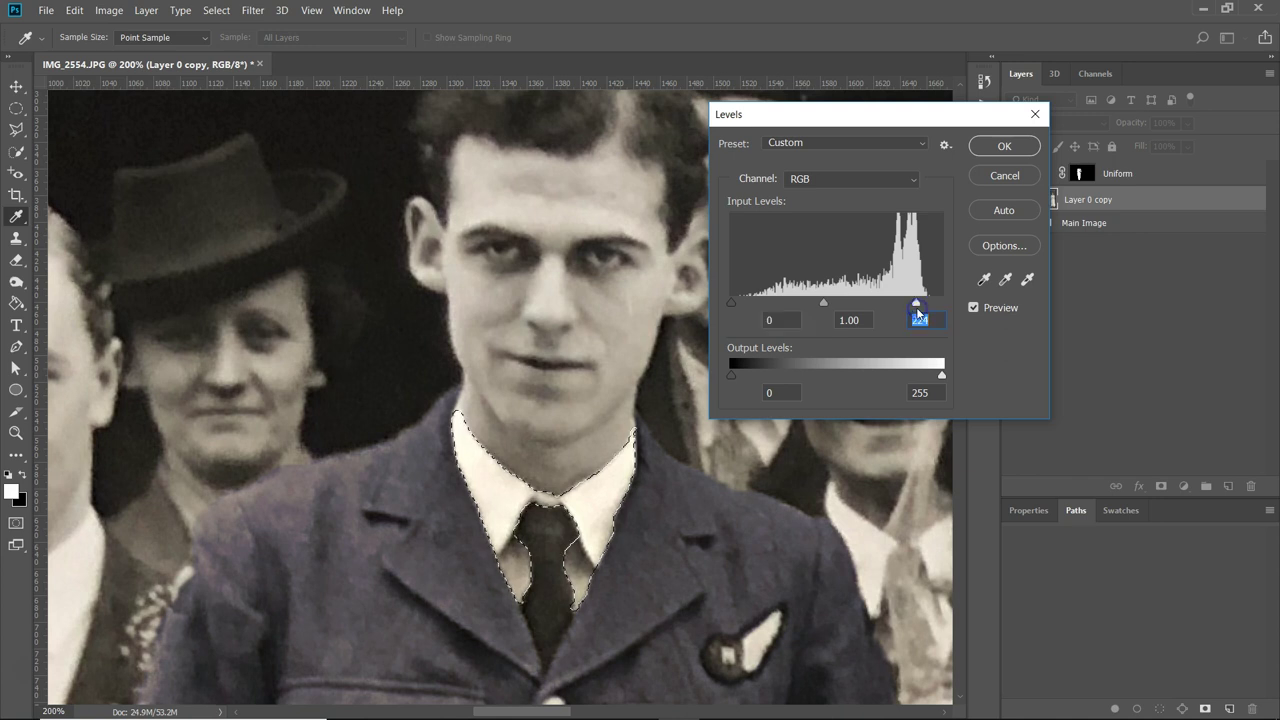
pyautogui.click(975, 309)
pyautogui.click(1010, 145)
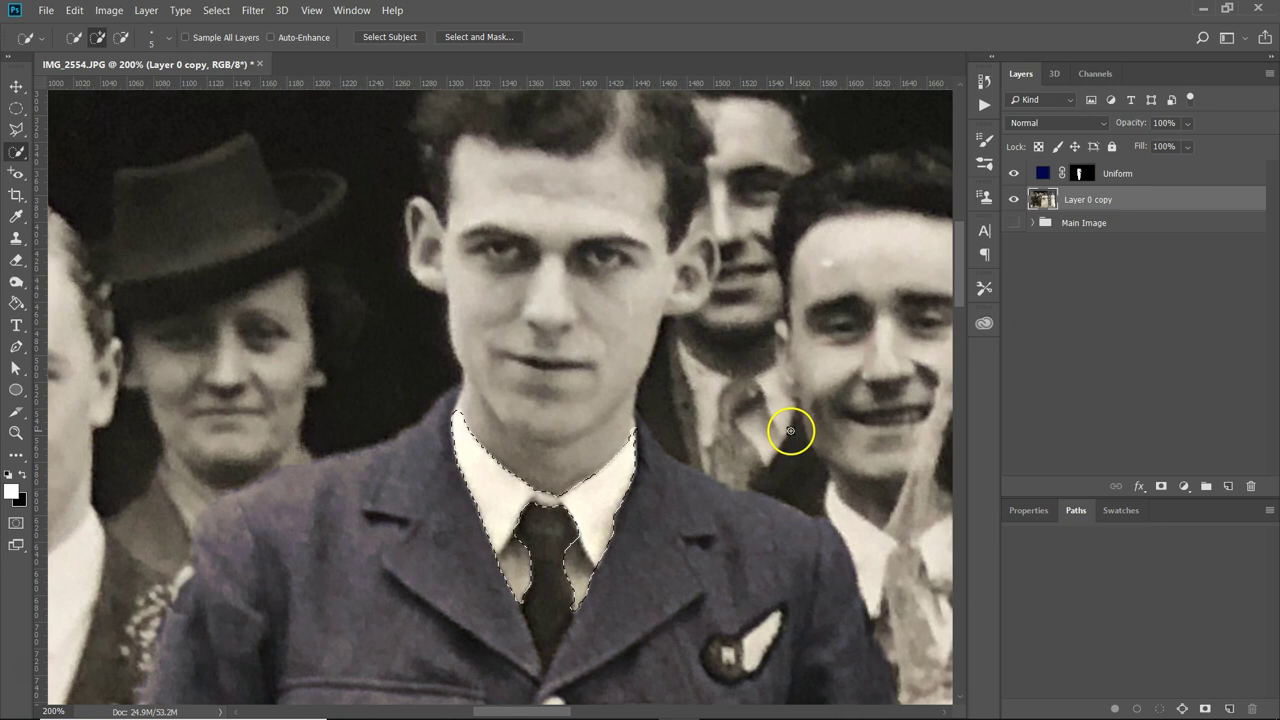
pyautogui.hotkey('ctrl', 'd')
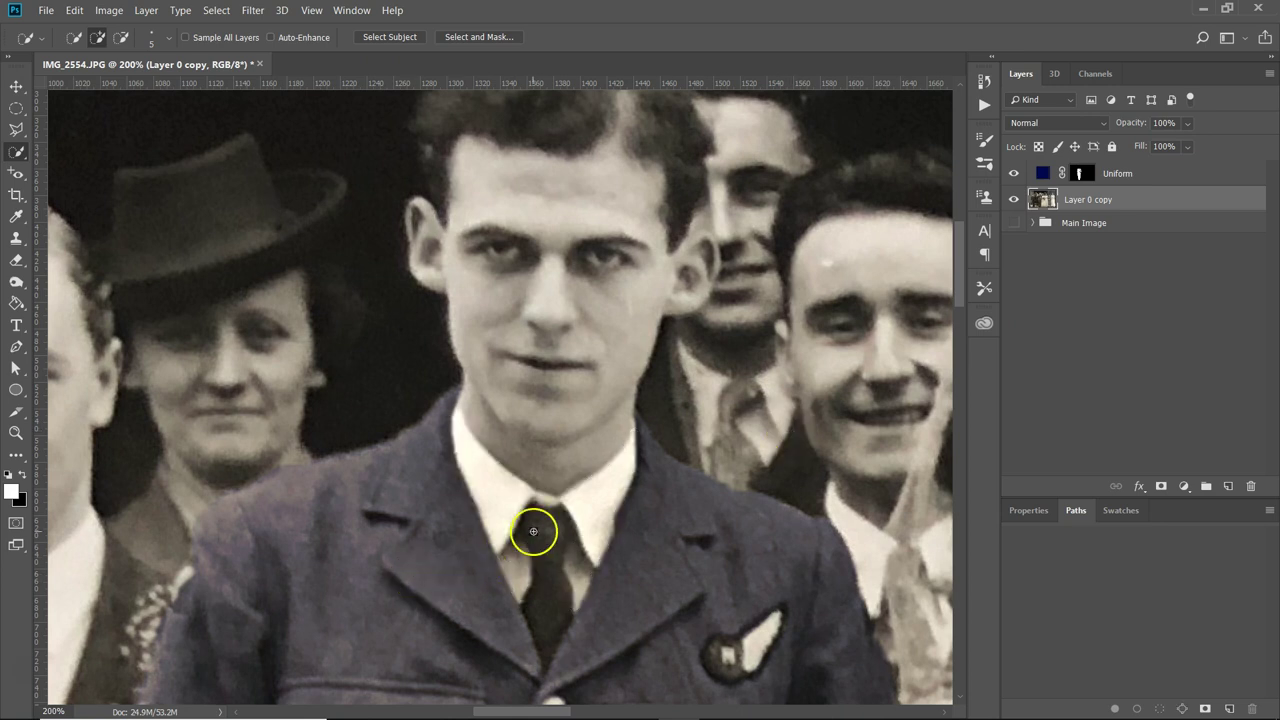
# Select the uniformed man's dark tie with the Quick Selection tool, subtracting the shirt areas beside the knot.
pyautogui.click(587, 550)
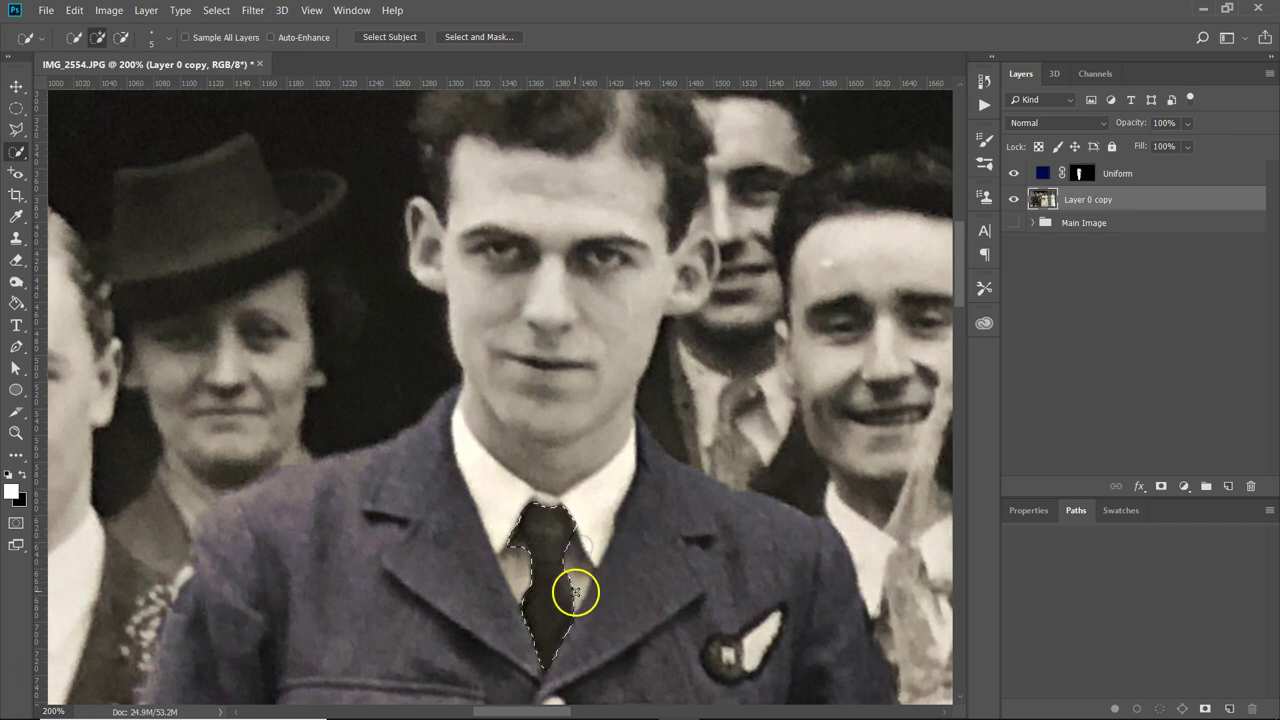
pyautogui.moveTo(514, 537); pyautogui.dragTo(520, 547)
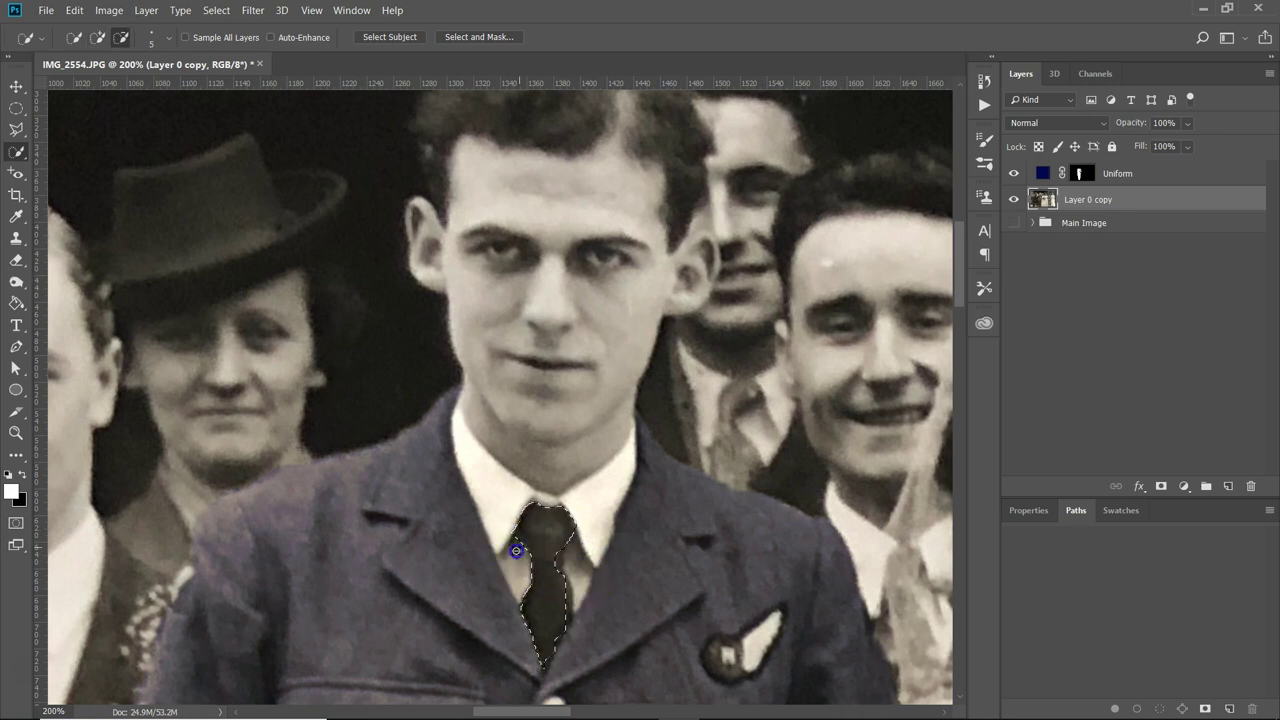
pyautogui.press('alt')
# Add the uniformed man's hair to the tie selection, covering its outer edges and both sides down to the ears.
pyautogui.press('space')
pyautogui.moveTo(606, 171); pyautogui.dragTo(590, 357)
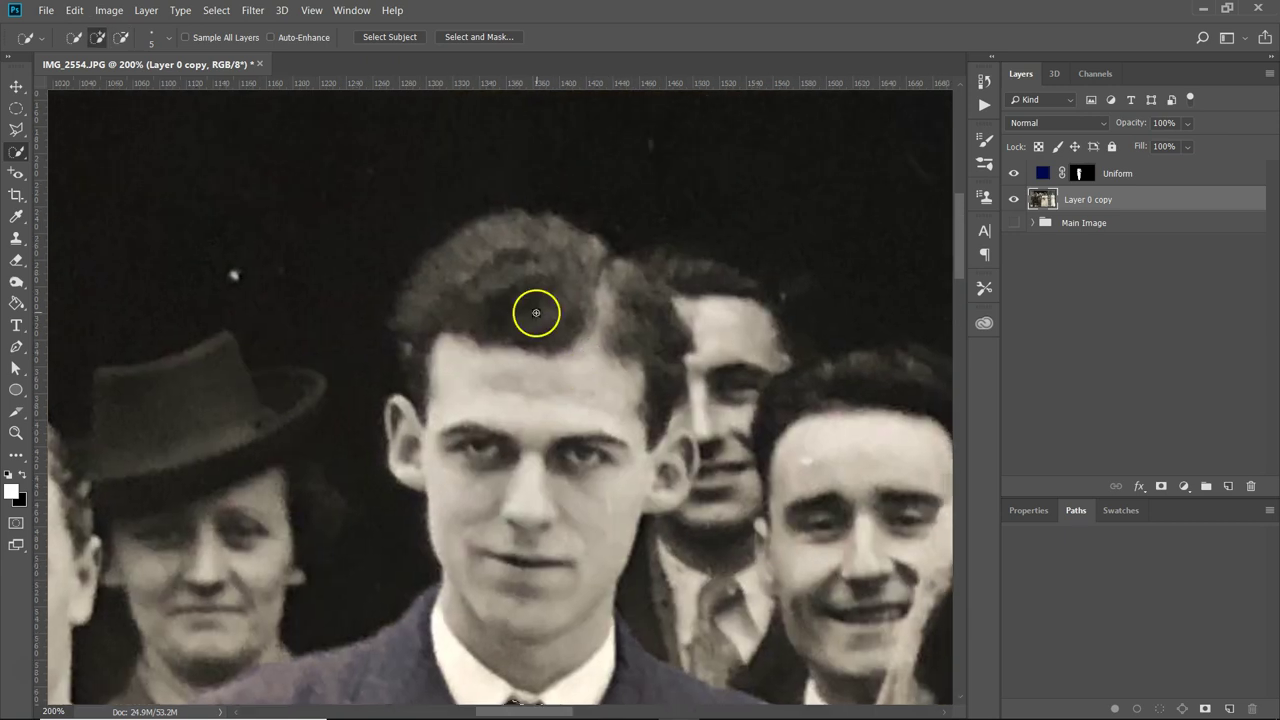
pyautogui.moveTo(536, 313)
pyautogui.mouseDown()
pyautogui.moveTo(423, 320)
pyautogui.moveTo(491, 274)
pyautogui.moveTo(590, 285)
pyautogui.moveTo(646, 331)
pyautogui.moveTo(606, 297)
pyautogui.mouseUp()
pyautogui.moveTo(419, 352); pyautogui.dragTo(409, 414)
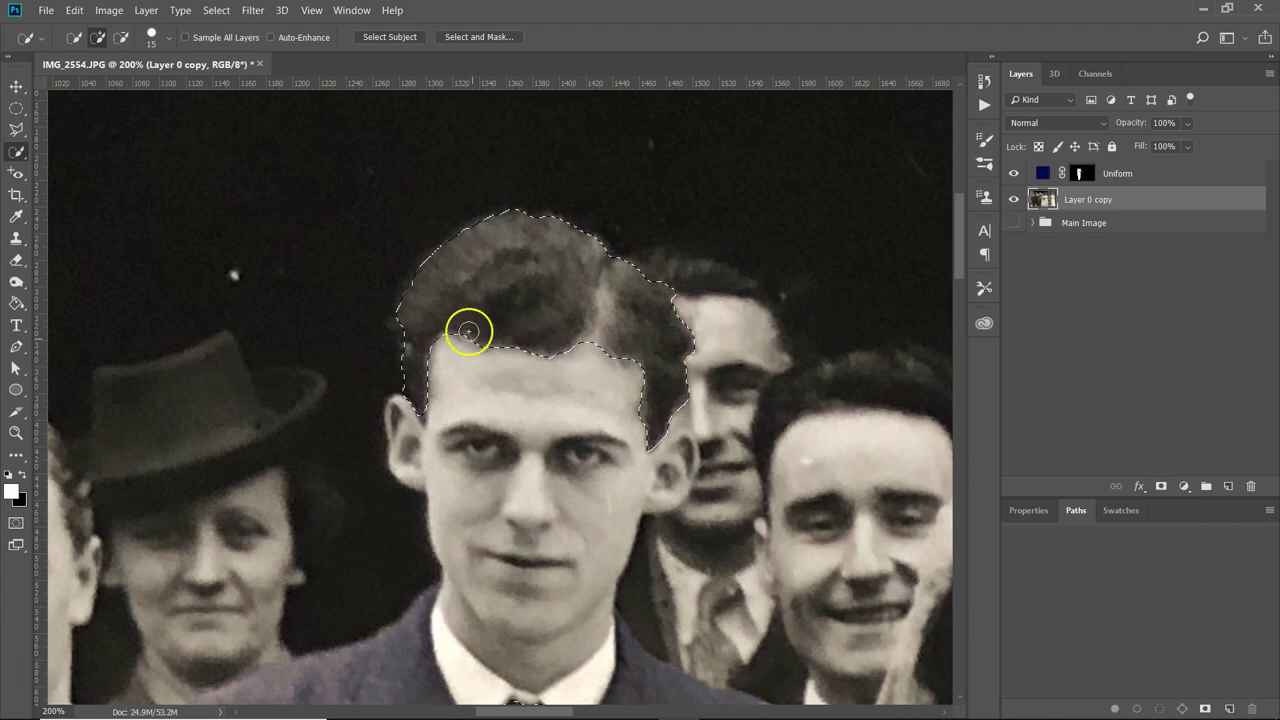
pyautogui.moveTo(403, 317); pyautogui.dragTo(409, 332)
pyautogui.click(430, 258)
pyautogui.moveTo(539, 251)
pyautogui.mouseDown()
pyautogui.moveTo(549, 223)
pyautogui.moveTo(577, 274)
pyautogui.moveTo(640, 297)
pyautogui.moveTo(628, 272)
pyautogui.mouseUp()
pyautogui.moveTo(665, 347); pyautogui.dragTo(657, 392)
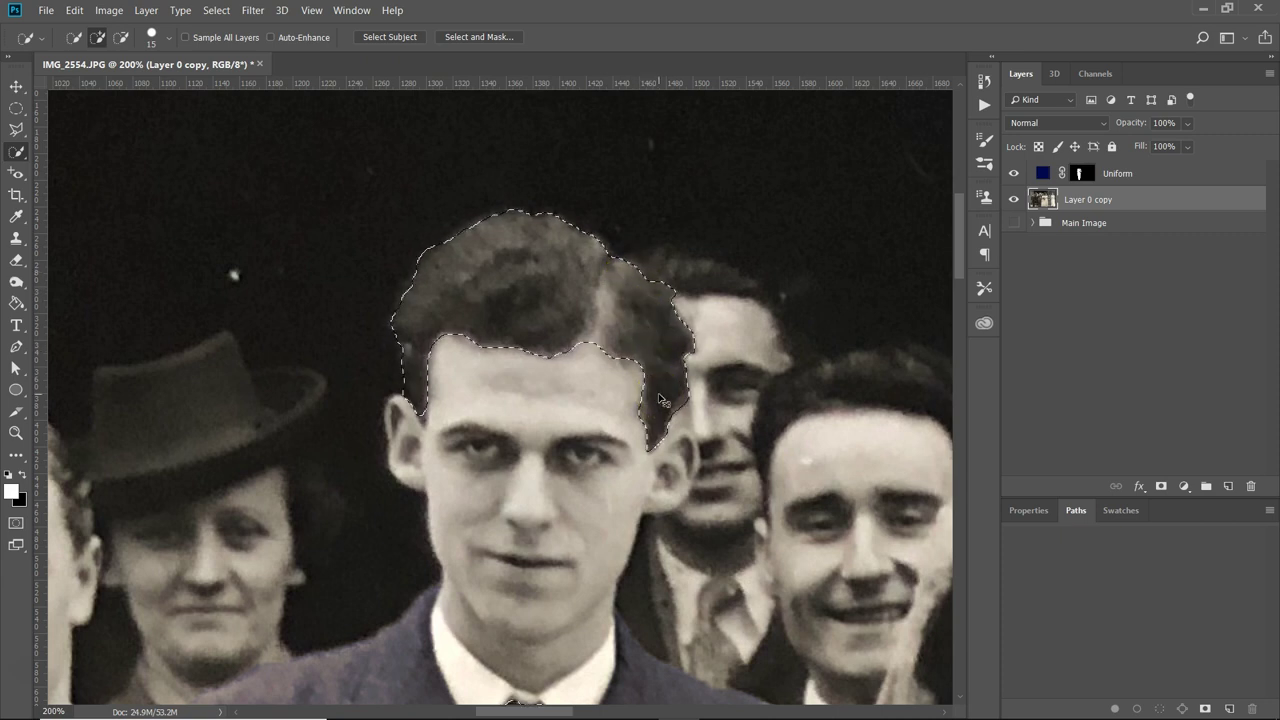
# Save the hair and tie selection as a new channel named Hair.
pyautogui.hotkey('ctrl', '-')
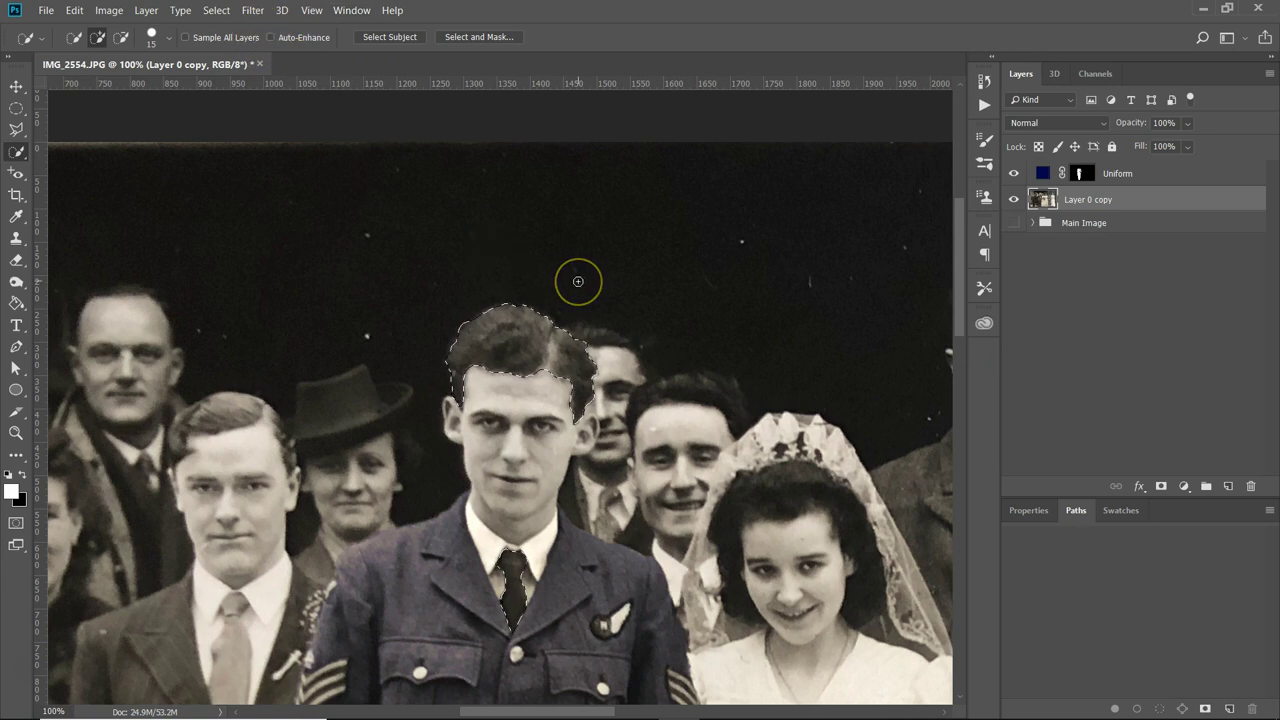
pyautogui.click(217, 10)
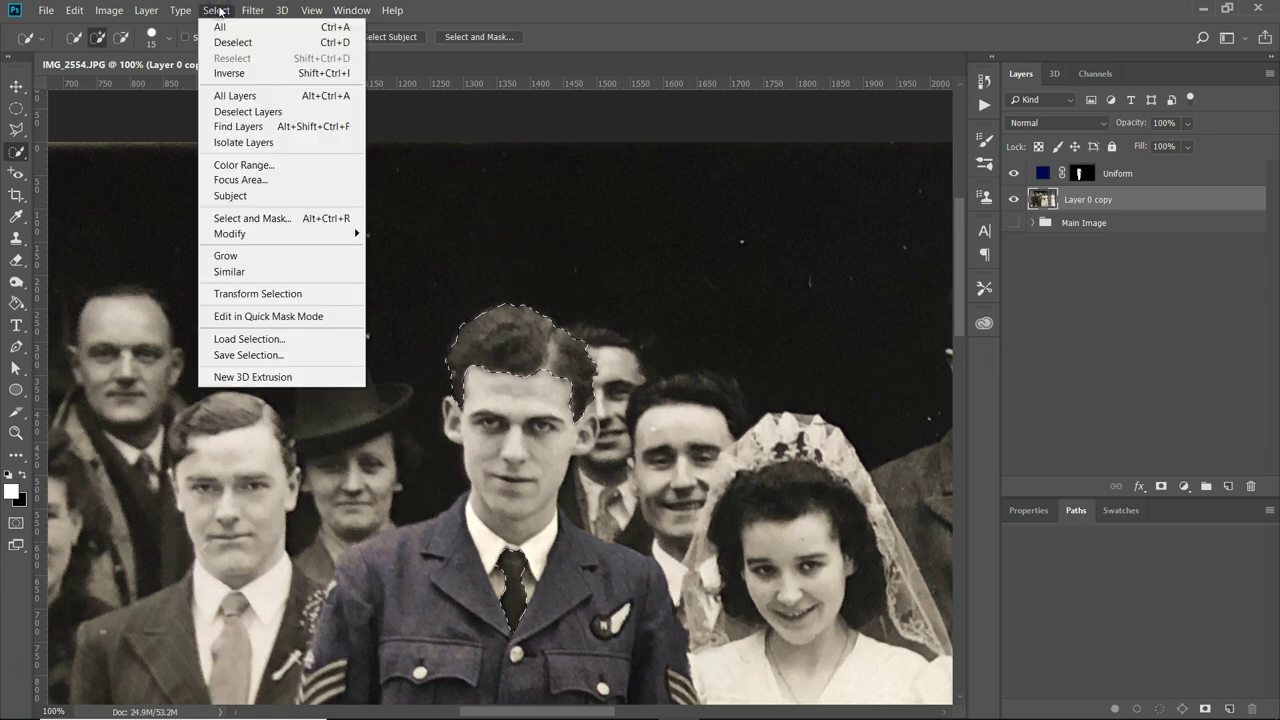
pyautogui.click(215, 10)
pyautogui.click(214, 11)
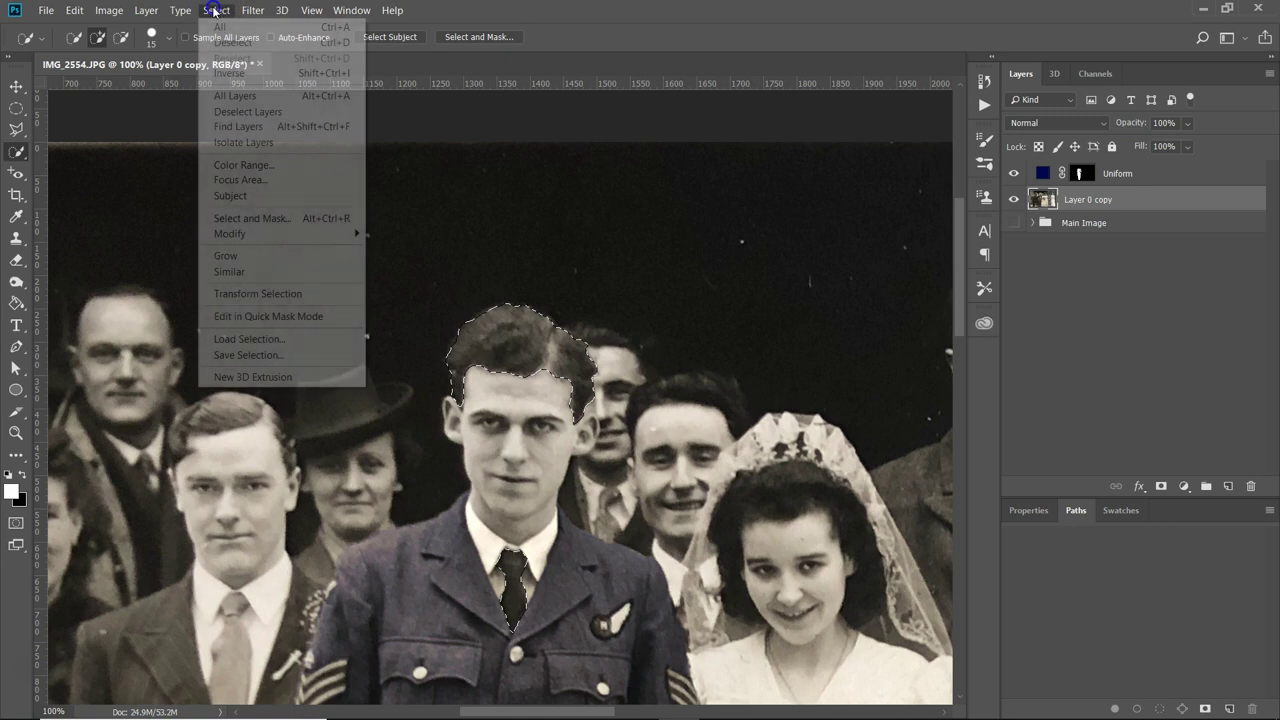
pyautogui.click(259, 357)
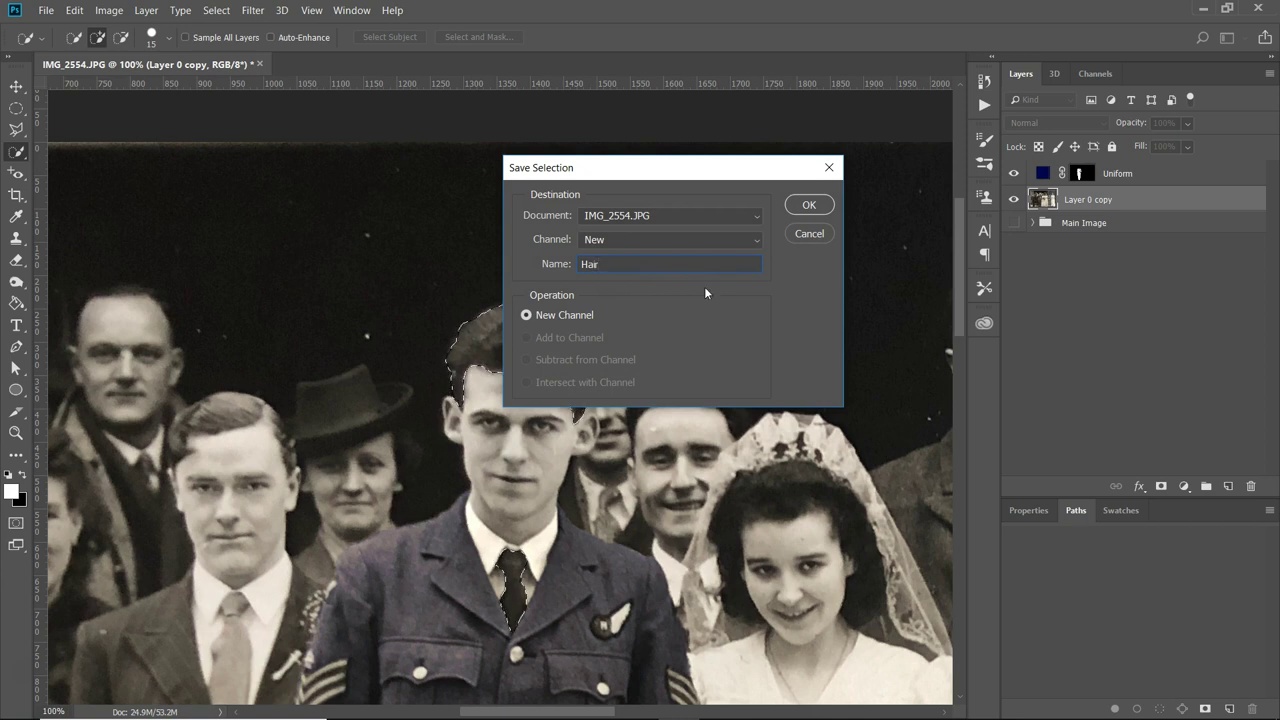
pyautogui.press('Return')
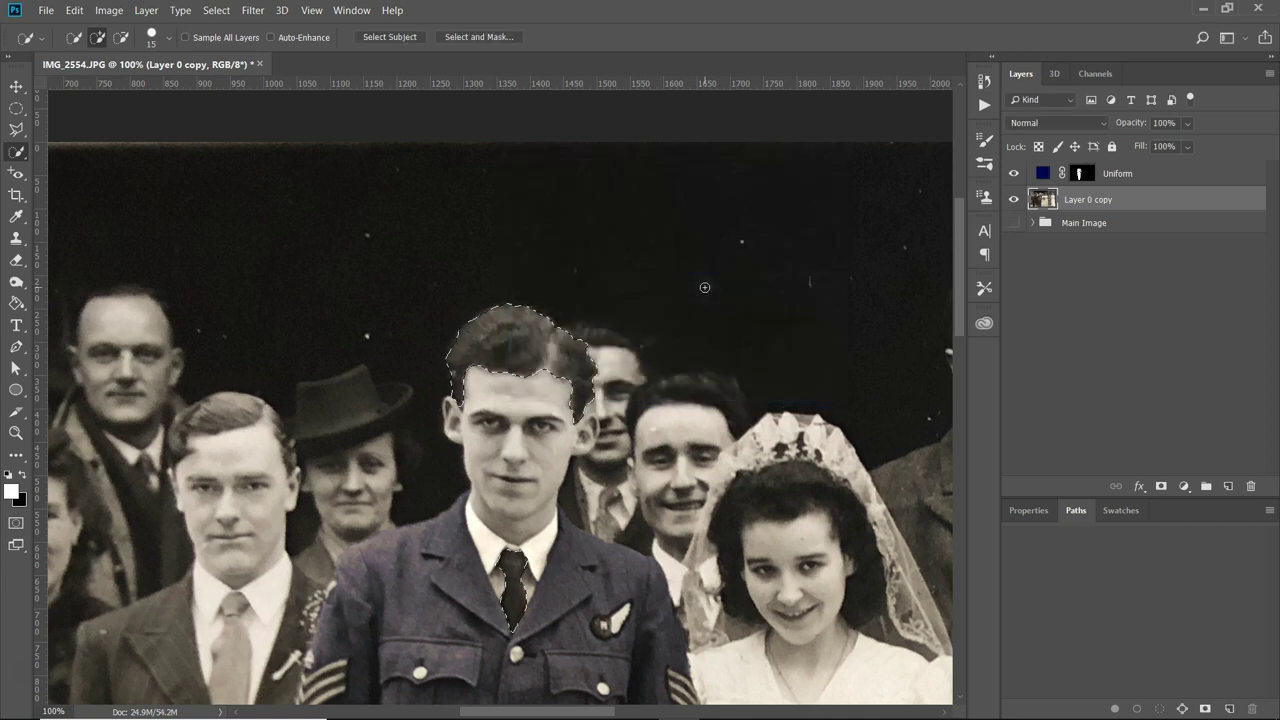
# Add a Levels adjustment layer for the selected hair and tie, raise its black input level, and compare the effect.
pyautogui.click(1184, 486)
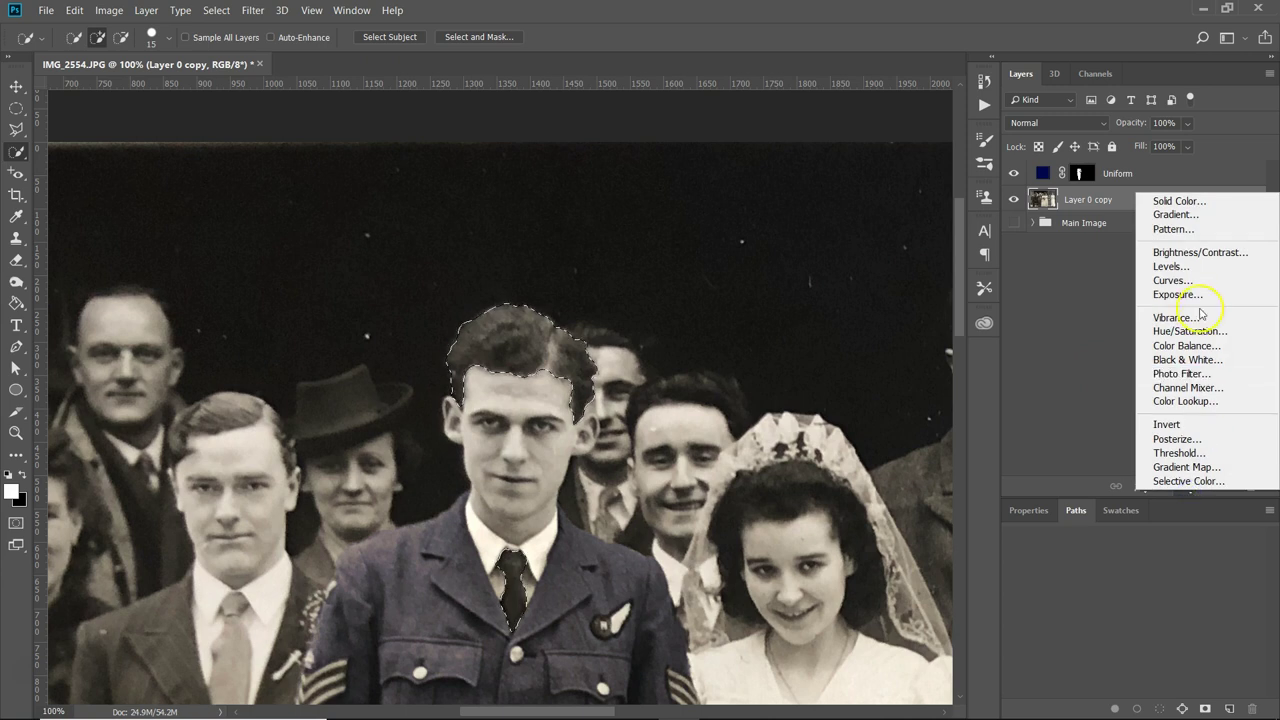
pyautogui.click(1171, 266)
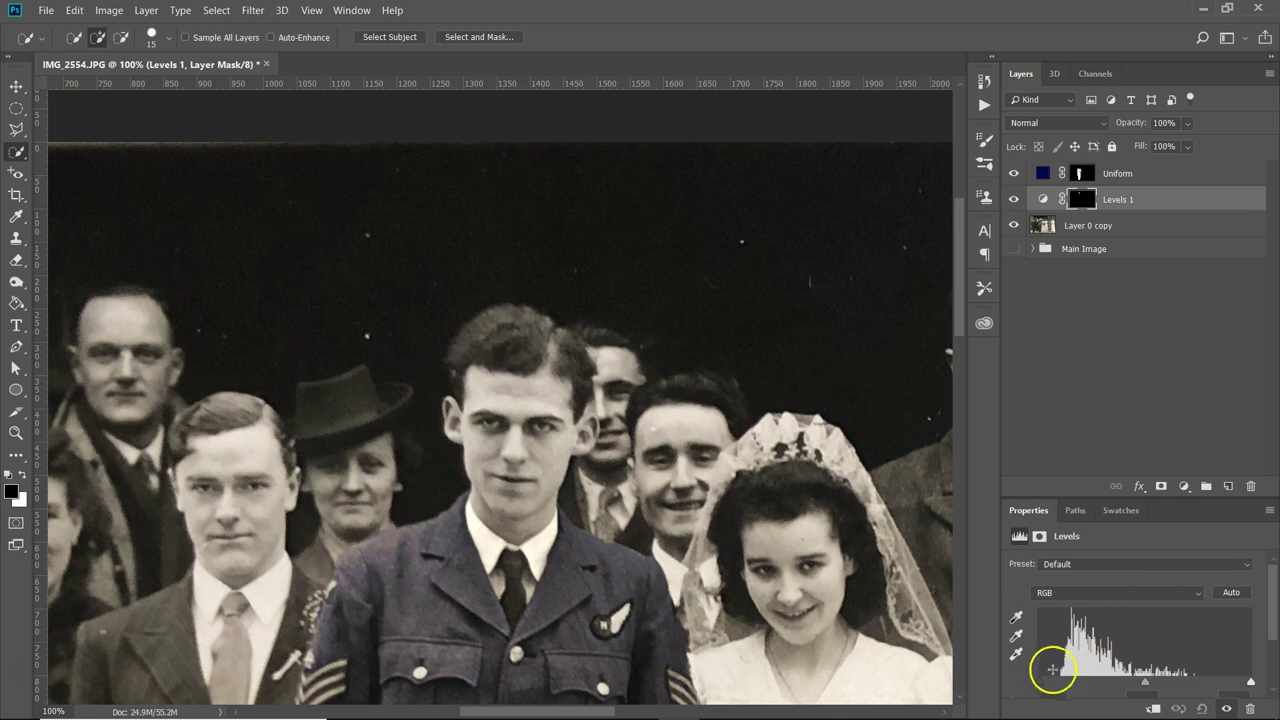
pyautogui.moveTo(1045, 683); pyautogui.dragTo(1063, 683)
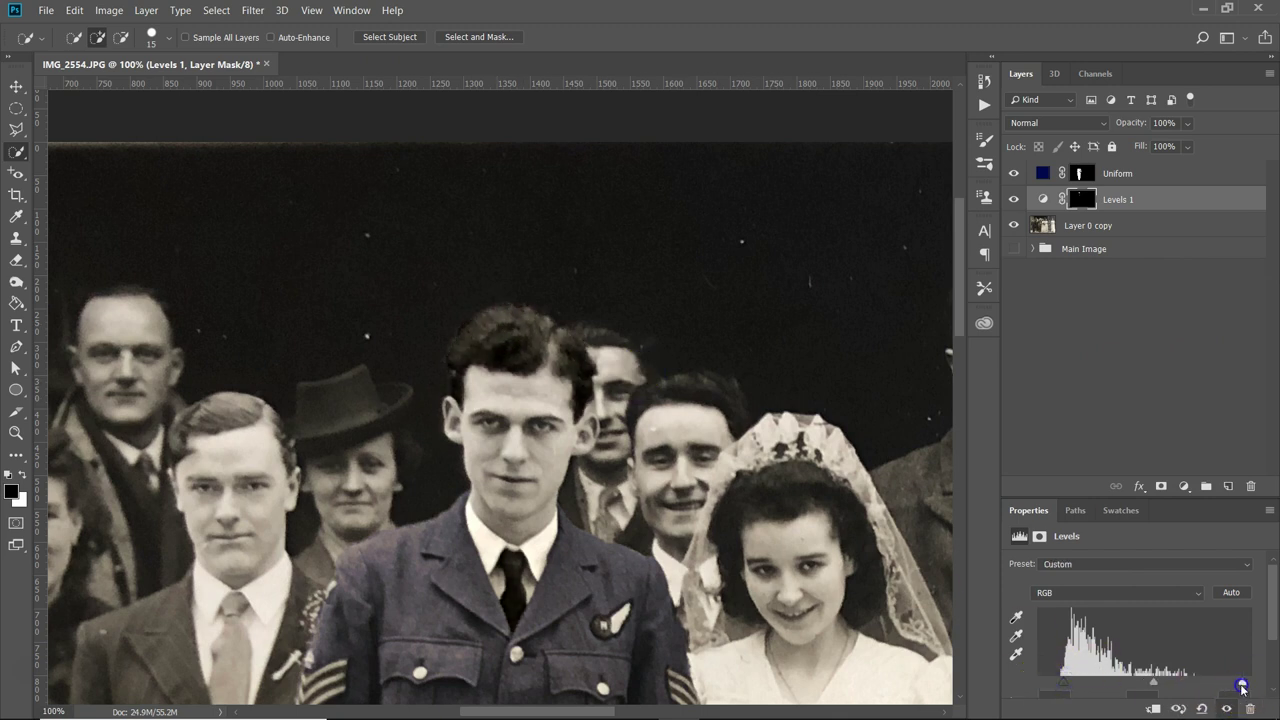
pyautogui.moveTo(1222, 683); pyautogui.dragTo(1254, 683)
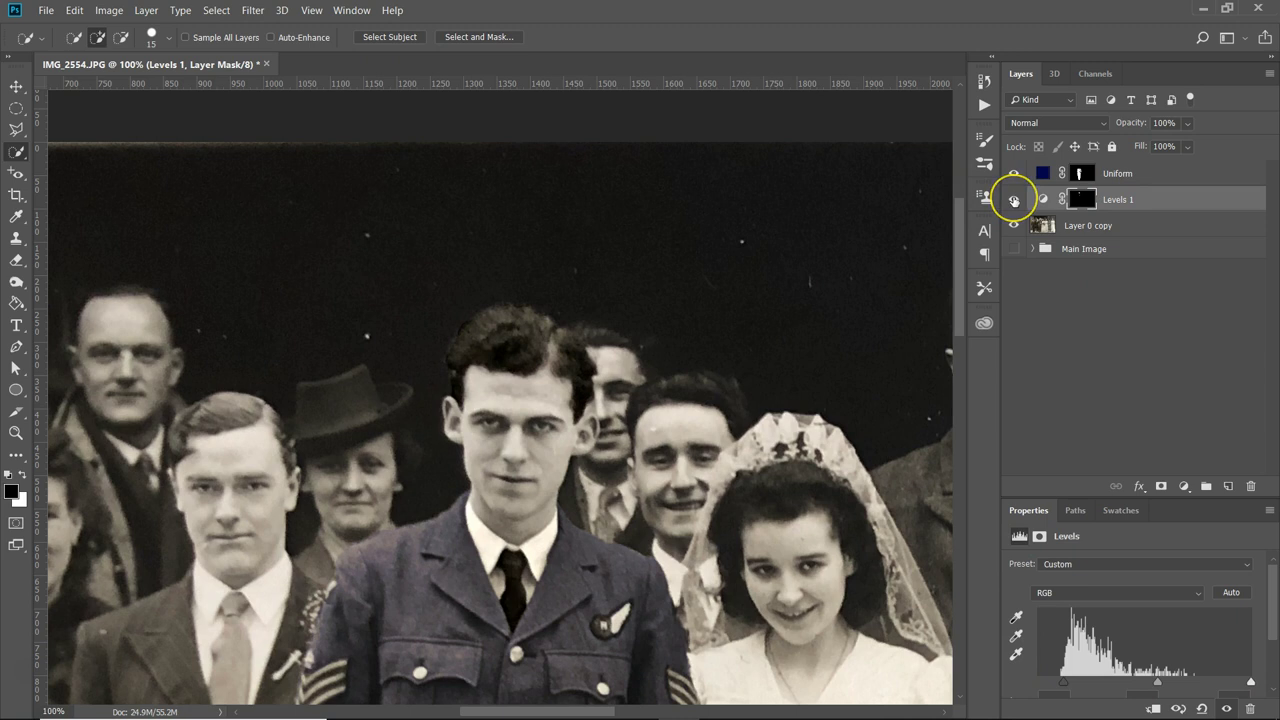
pyautogui.click(1013, 200)
pyautogui.click(1013, 200)
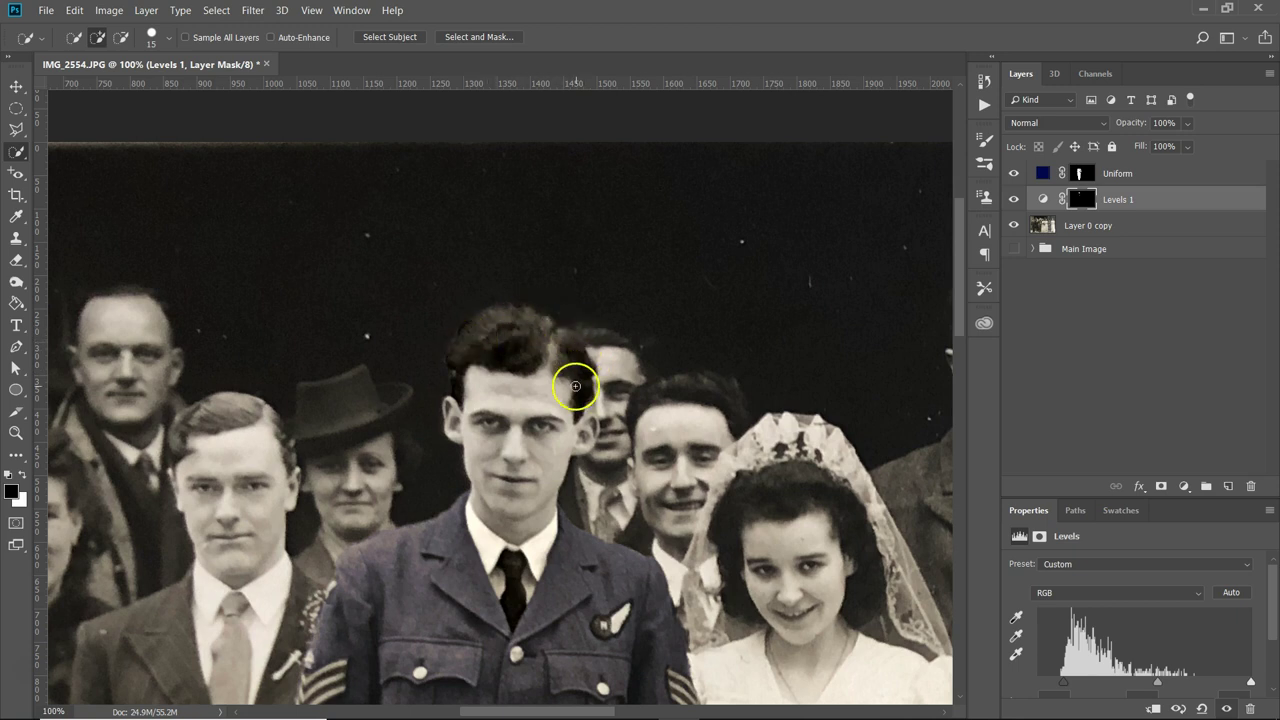
# Rename the new Levels adjustment layer as Hair.
pyautogui.click(1119, 200)
pyautogui.doubleClick(1119, 200)
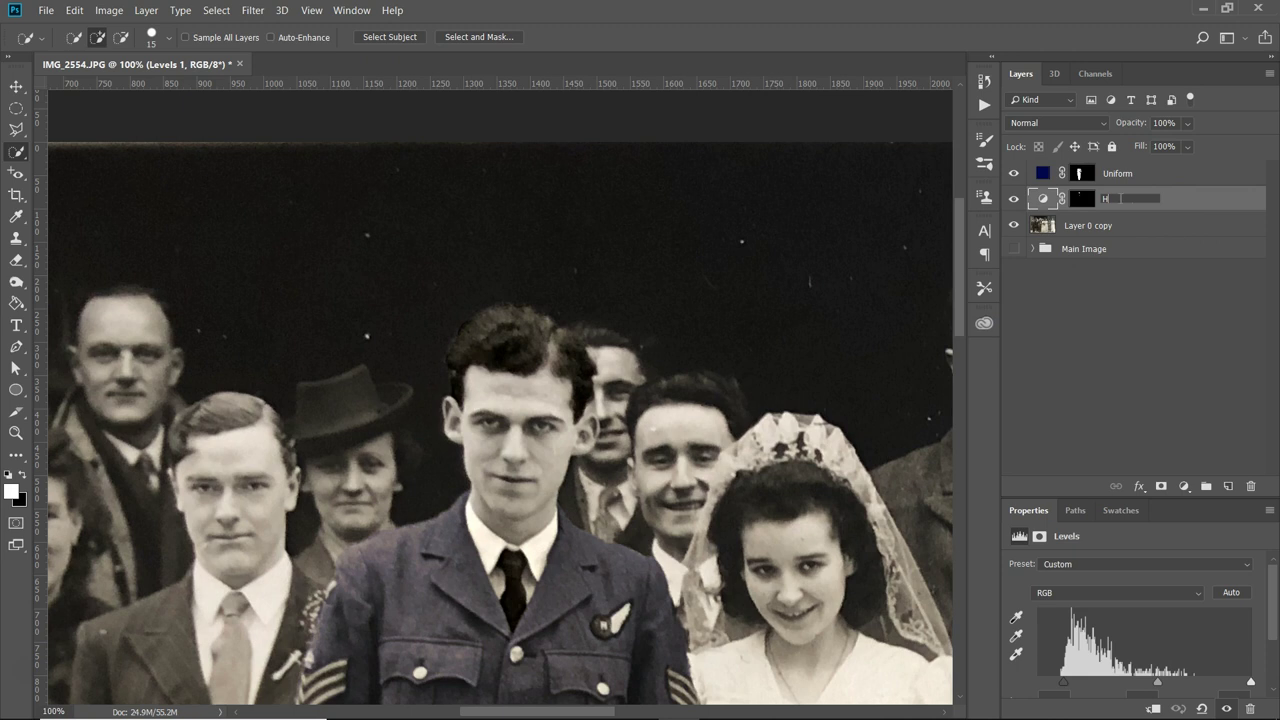
pyautogui.press('Return')
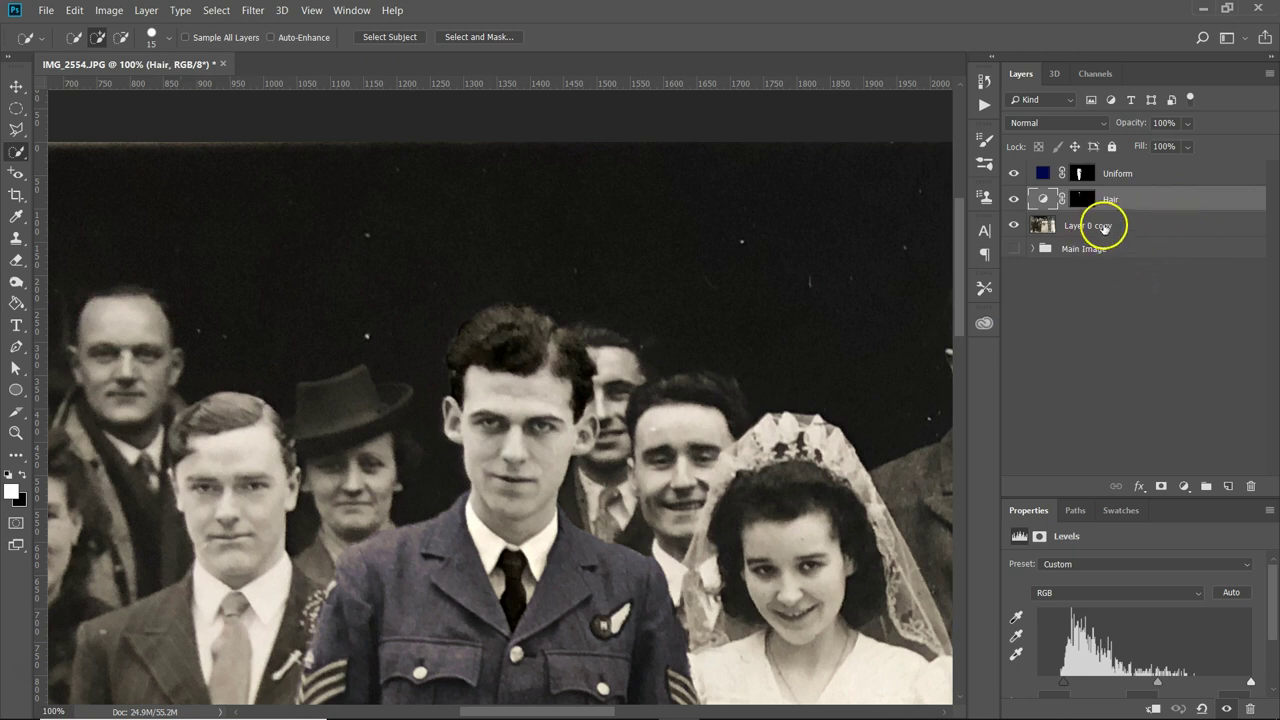
# Select the uniformed man's face, ears and neck on Layer 0 copy with the Quick Selection tool.
pyautogui.click(1100, 225)
pyautogui.moveTo(583, 472); pyautogui.dragTo(590, 275)
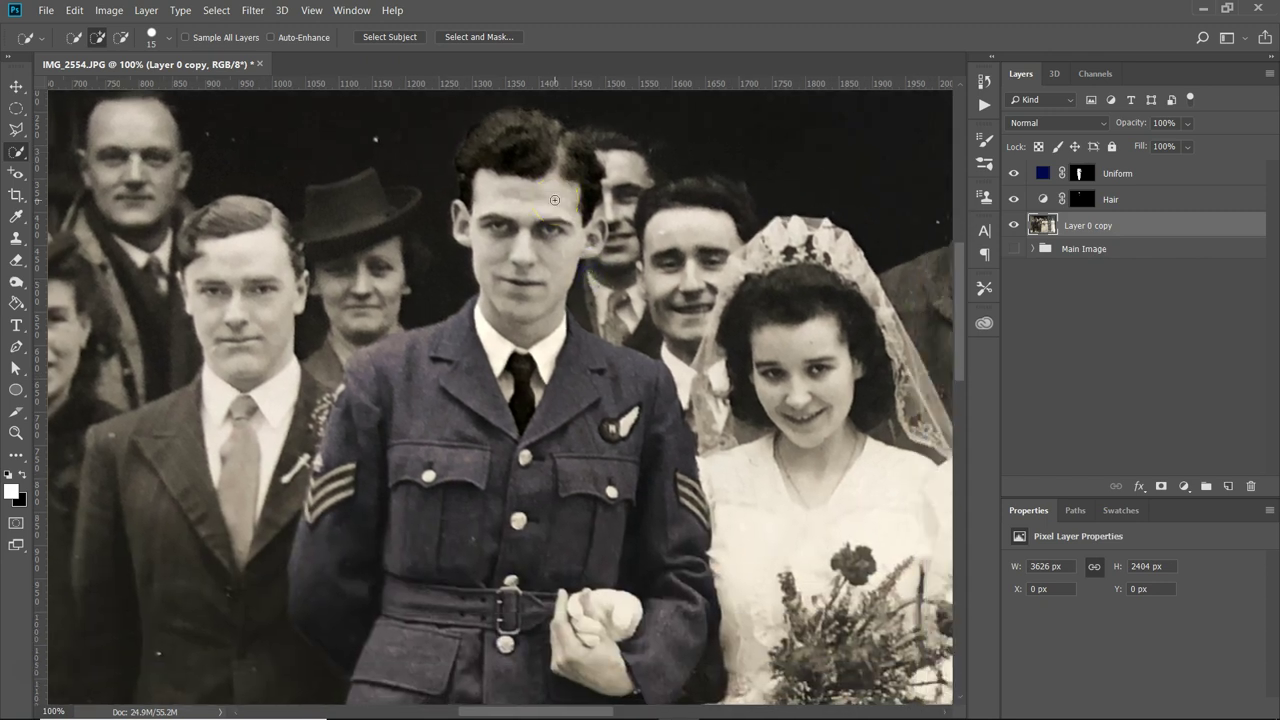
pyautogui.moveTo(551, 190)
pyautogui.mouseDown()
pyautogui.moveTo(556, 211)
pyautogui.moveTo(520, 260)
pyautogui.moveTo(602, 230)
pyautogui.mouseUp()
pyautogui.hotkey('ctrl', 'd')
pyautogui.hotkey('ctrl', '+')
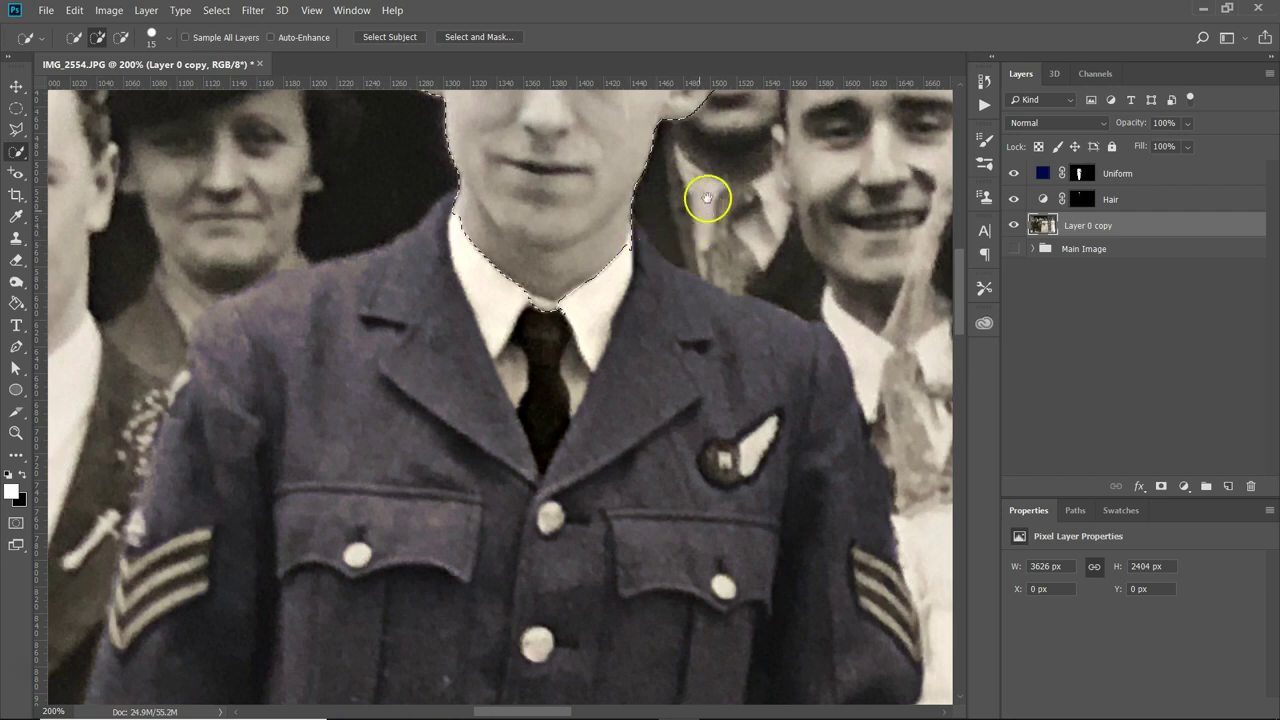
pyautogui.moveTo(706, 200); pyautogui.dragTo(639, 398)
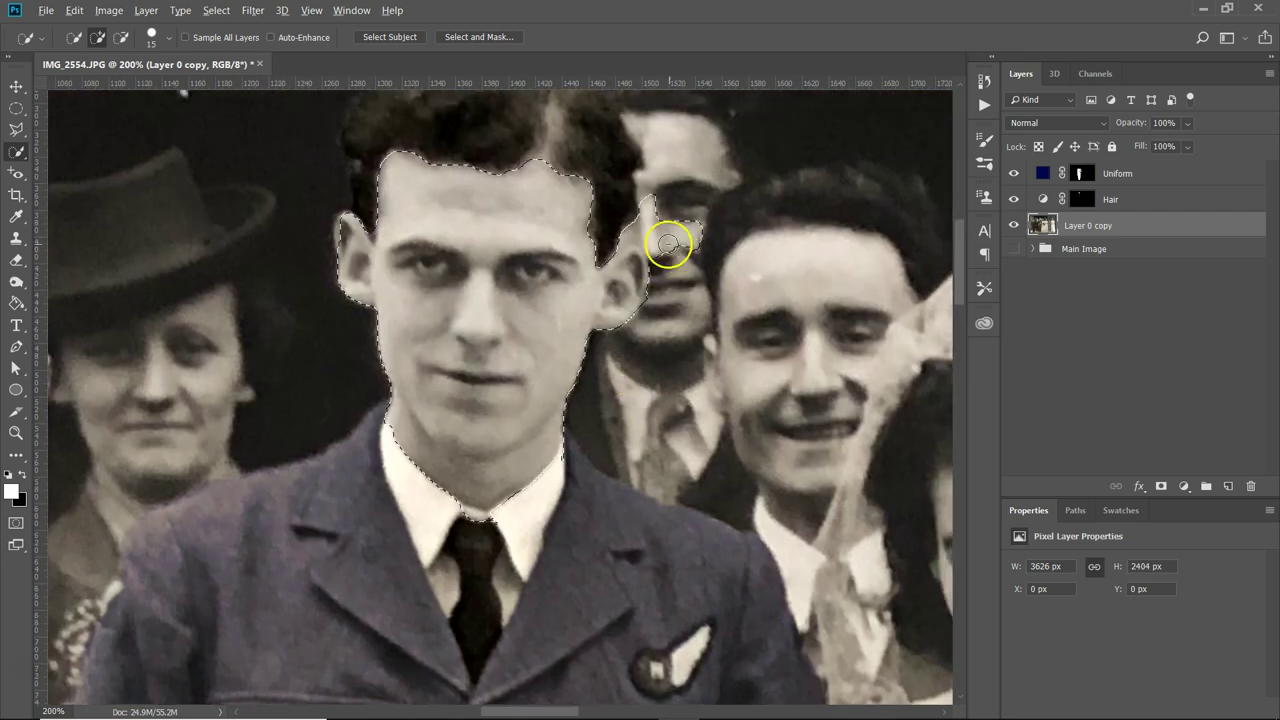
# Refine the face selection, excluding the neighbouring man beside the ear and the shirt collar above the tie knot.
pyautogui.hotkey('ctrl', 'alt', 'z')
pyautogui.click(629, 263)
pyautogui.moveTo(631, 260)
pyautogui.mouseDown()
pyautogui.moveTo(709, 225)
pyautogui.moveTo(678, 224)
pyautogui.moveTo(661, 205)
pyautogui.moveTo(681, 243)
pyautogui.moveTo(670, 262)
pyautogui.moveTo(633, 261)
pyautogui.moveTo(678, 260)
pyautogui.moveTo(611, 226)
pyautogui.moveTo(637, 243)
pyautogui.moveTo(638, 265)
pyautogui.moveTo(577, 325)
pyautogui.moveTo(615, 302)
pyautogui.moveTo(622, 319)
pyautogui.moveTo(632, 302)
pyautogui.moveTo(711, 311)
pyautogui.moveTo(678, 268)
pyautogui.moveTo(669, 324)
pyautogui.mouseUp()
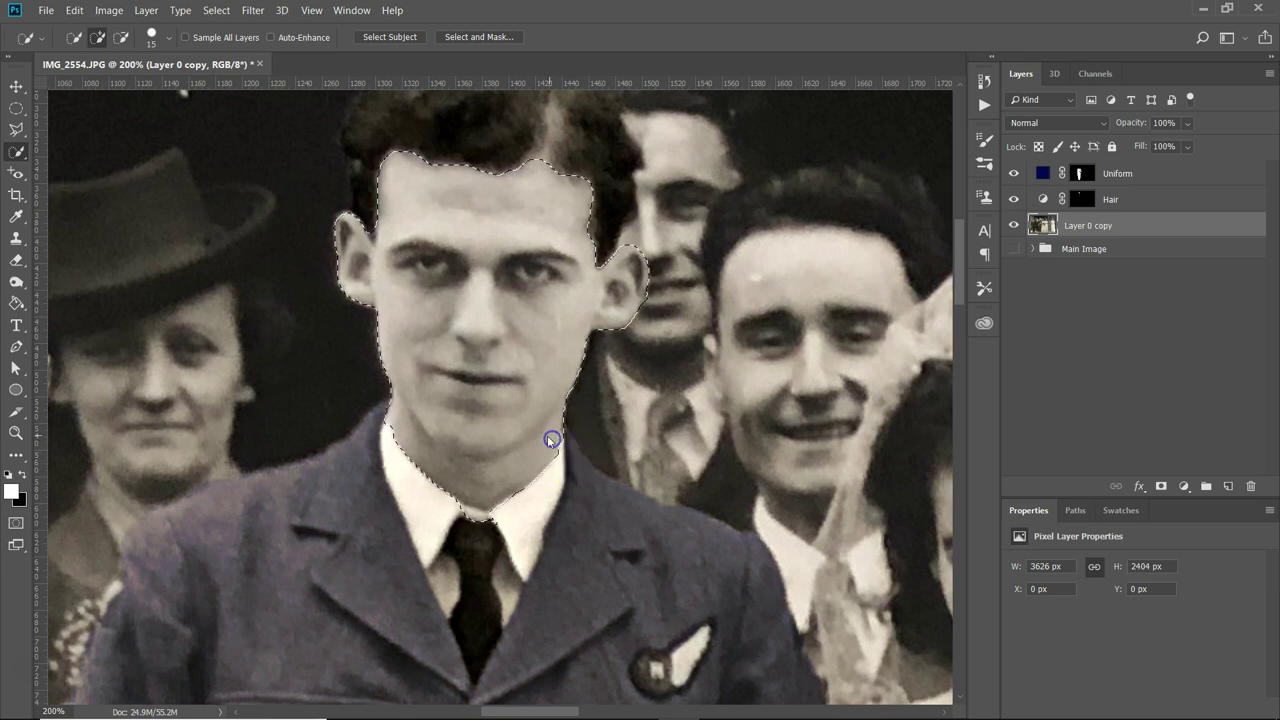
pyautogui.press('alt')
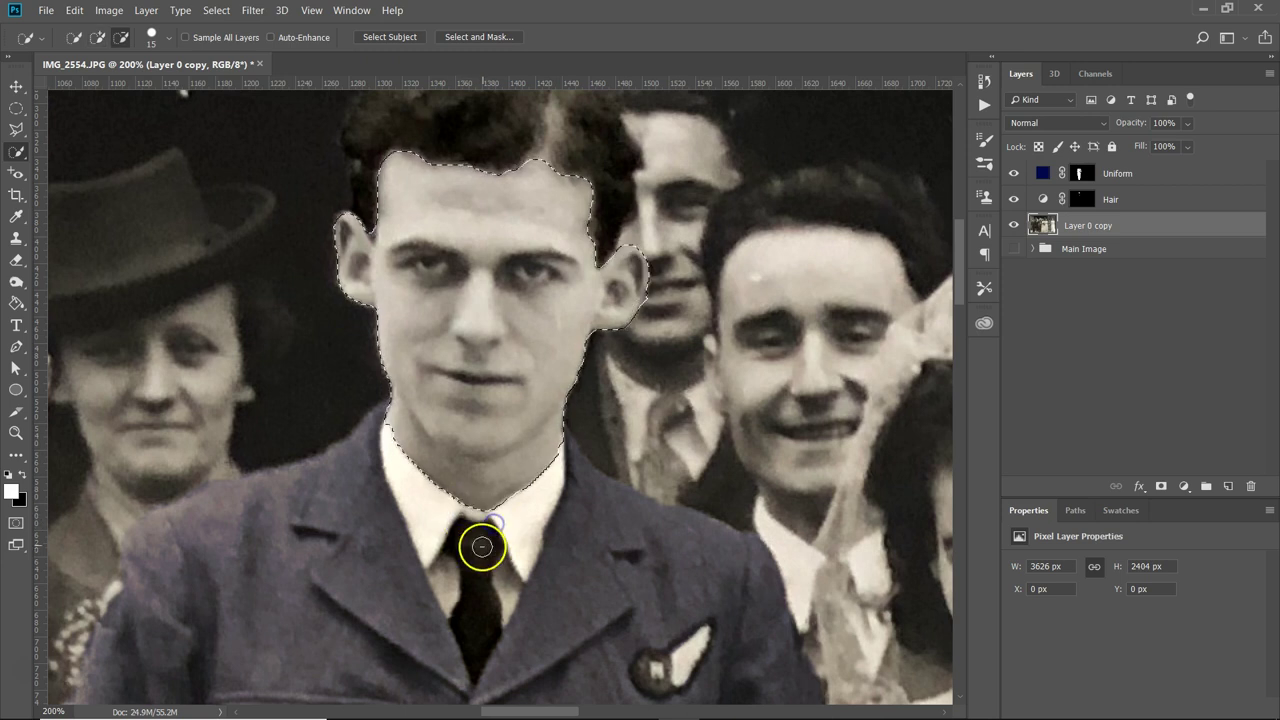
# Add the uniformed man's hand and fingers to the skin selection, leaving out the white gloves he is holding.
pyautogui.scroll(-10, 478, 463)
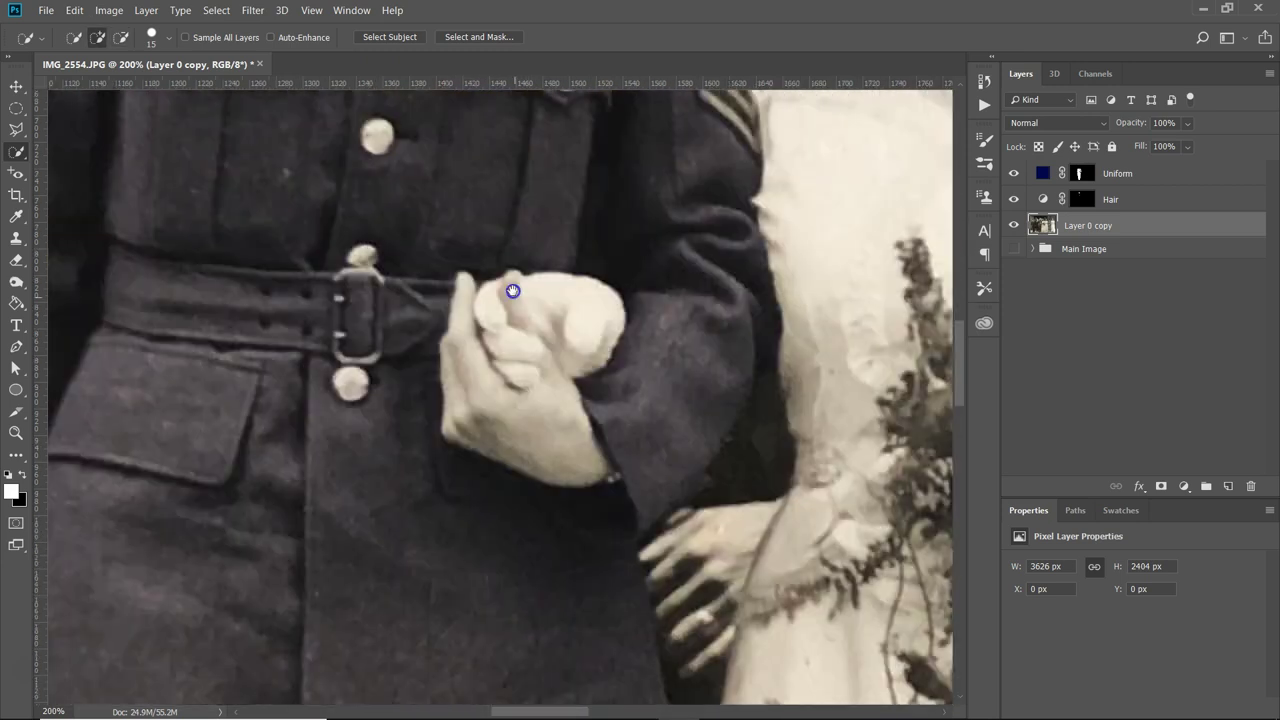
pyautogui.click(583, 330)
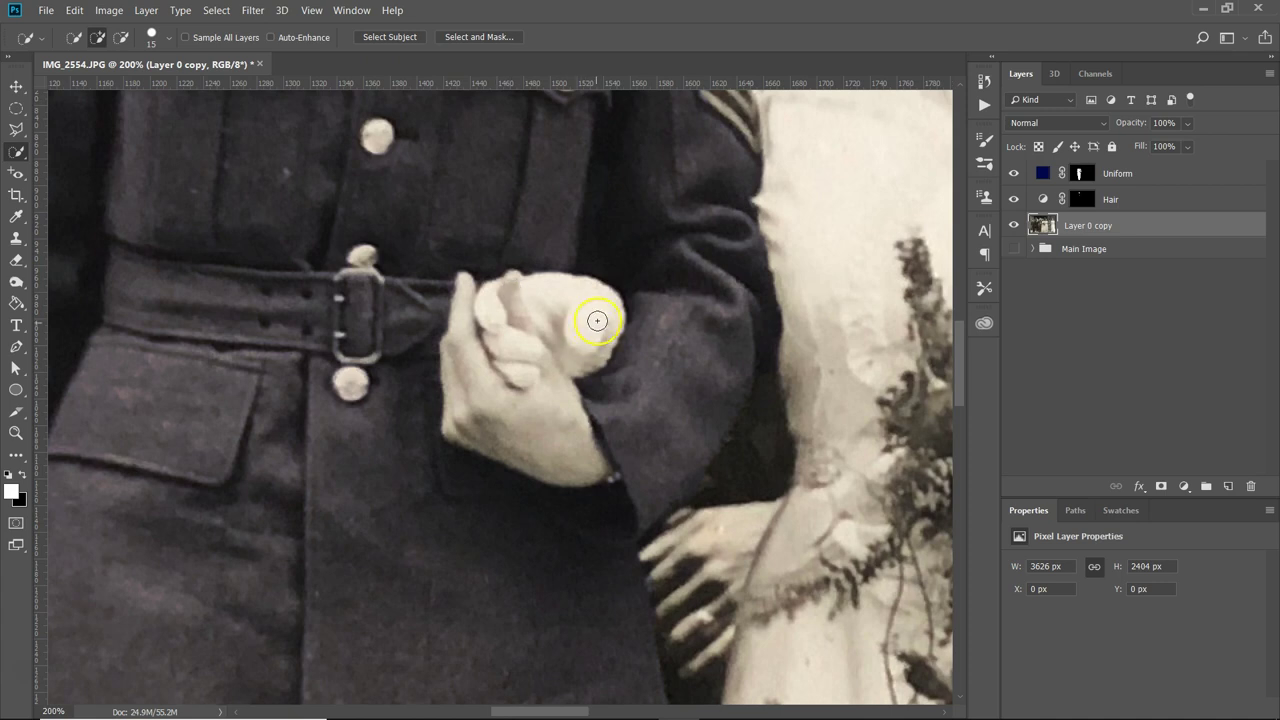
pyautogui.moveTo(553, 352)
pyautogui.mouseDown()
pyautogui.moveTo(571, 394)
pyautogui.moveTo(557, 423)
pyautogui.moveTo(557, 400)
pyautogui.moveTo(600, 394)
pyautogui.moveTo(594, 366)
pyautogui.mouseUp()
pyautogui.keyDown('alt'); pyautogui.click(577, 350); pyautogui.keyUp('alt')
pyautogui.moveTo(560, 326); pyautogui.dragTo(634, 312)
pyautogui.moveTo(505, 373); pyautogui.dragTo(514, 356)
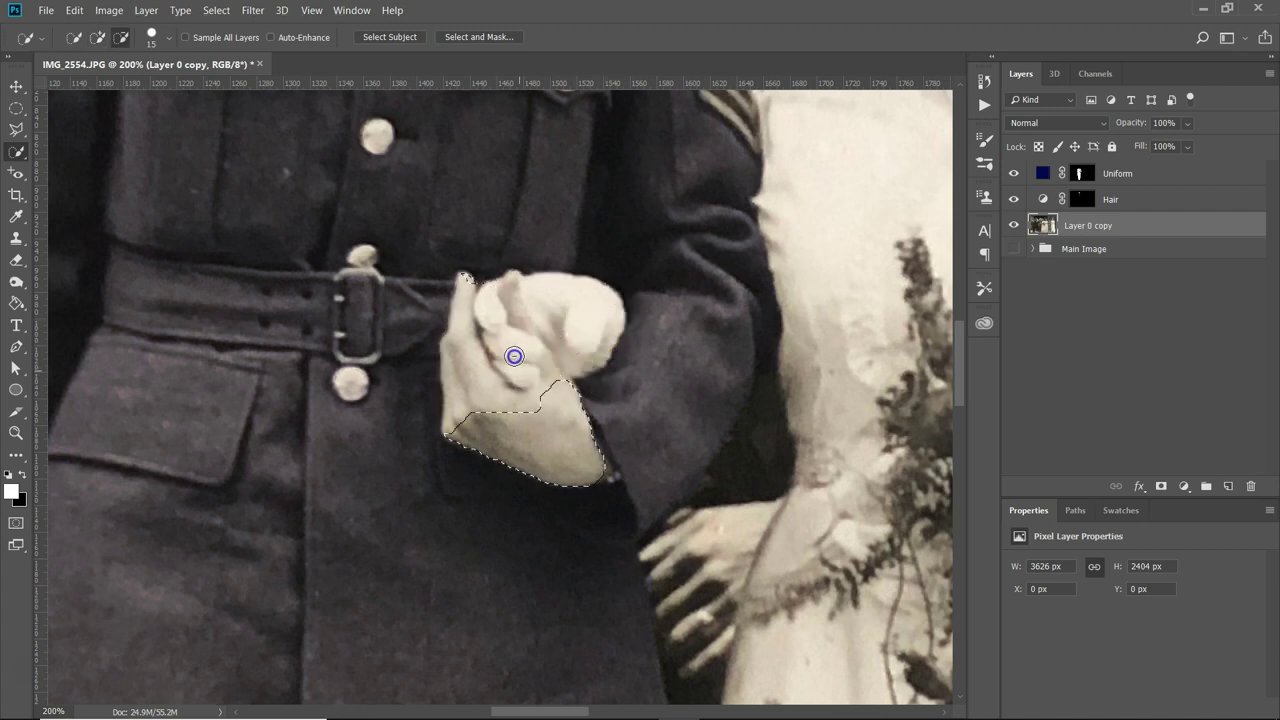
pyautogui.moveTo(482, 293)
pyautogui.mouseDown()
pyautogui.moveTo(457, 300)
pyautogui.moveTo(454, 318)
pyautogui.mouseUp()
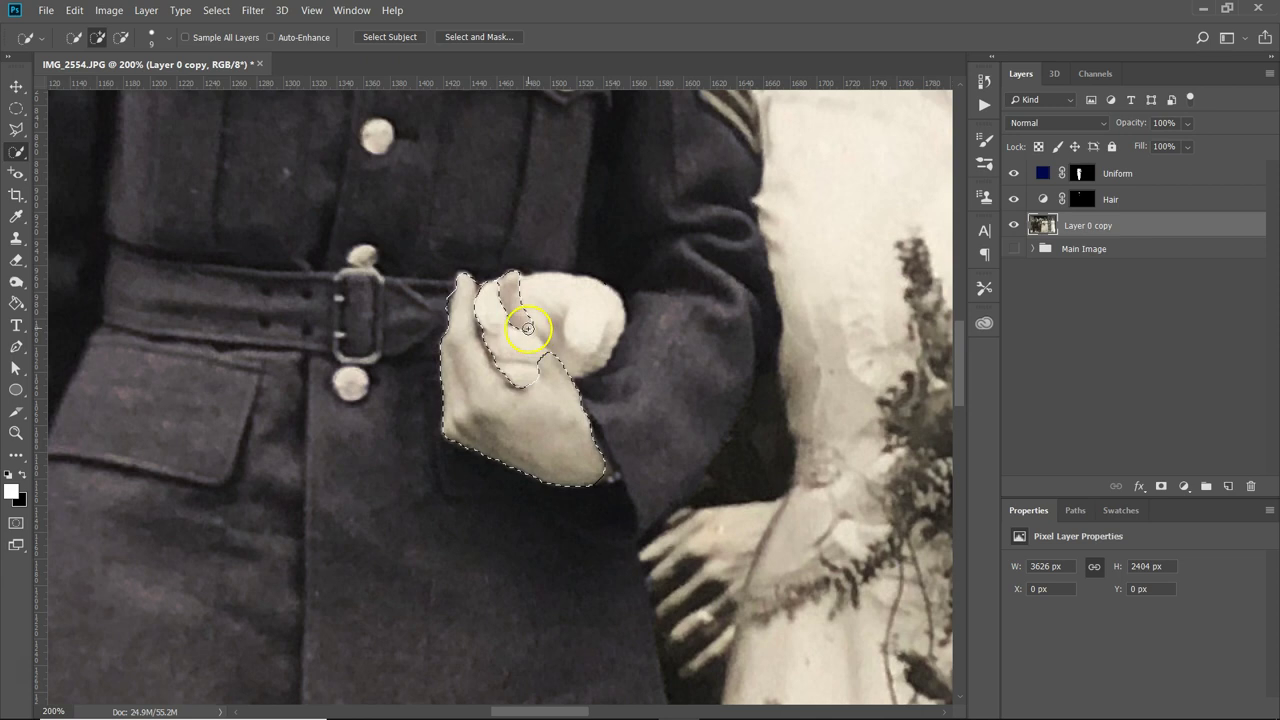
# Refine the skin selection around the uniformed man's hand at the cuff edge and between the fingers.
pyautogui.click(606, 471)
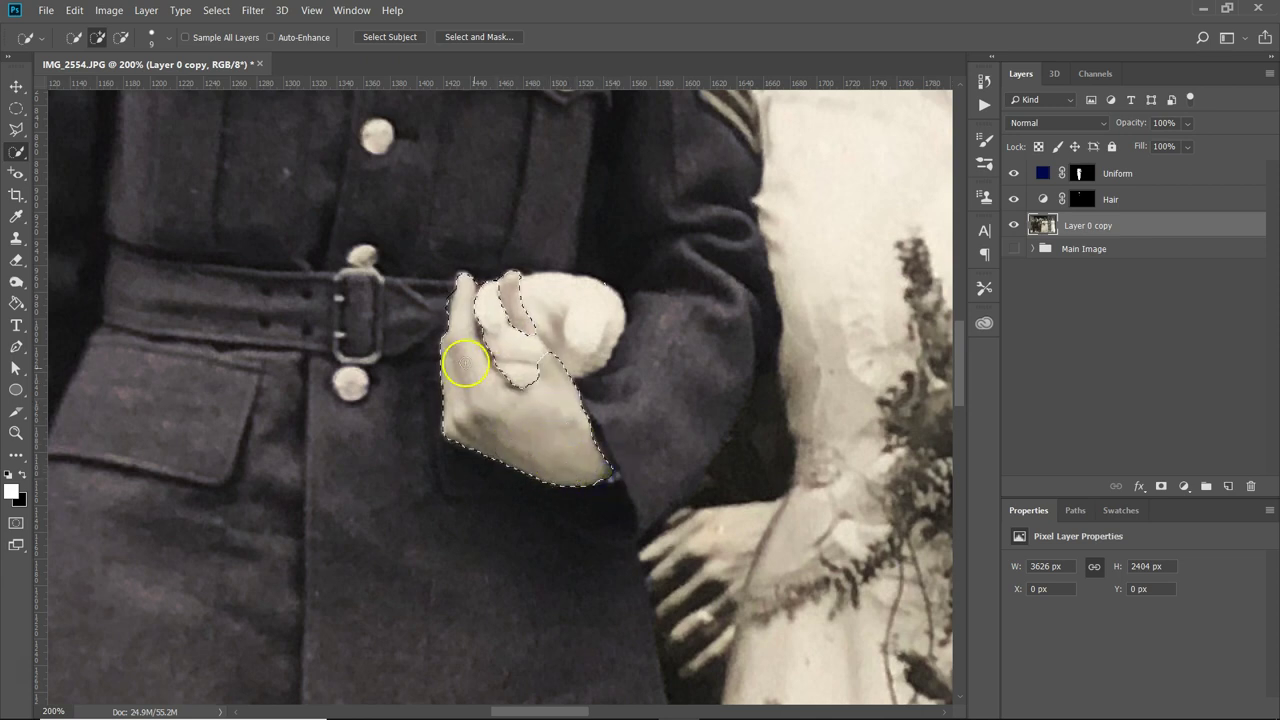
pyautogui.moveTo(441, 285); pyautogui.dragTo(441, 304)
pyautogui.press('alt')
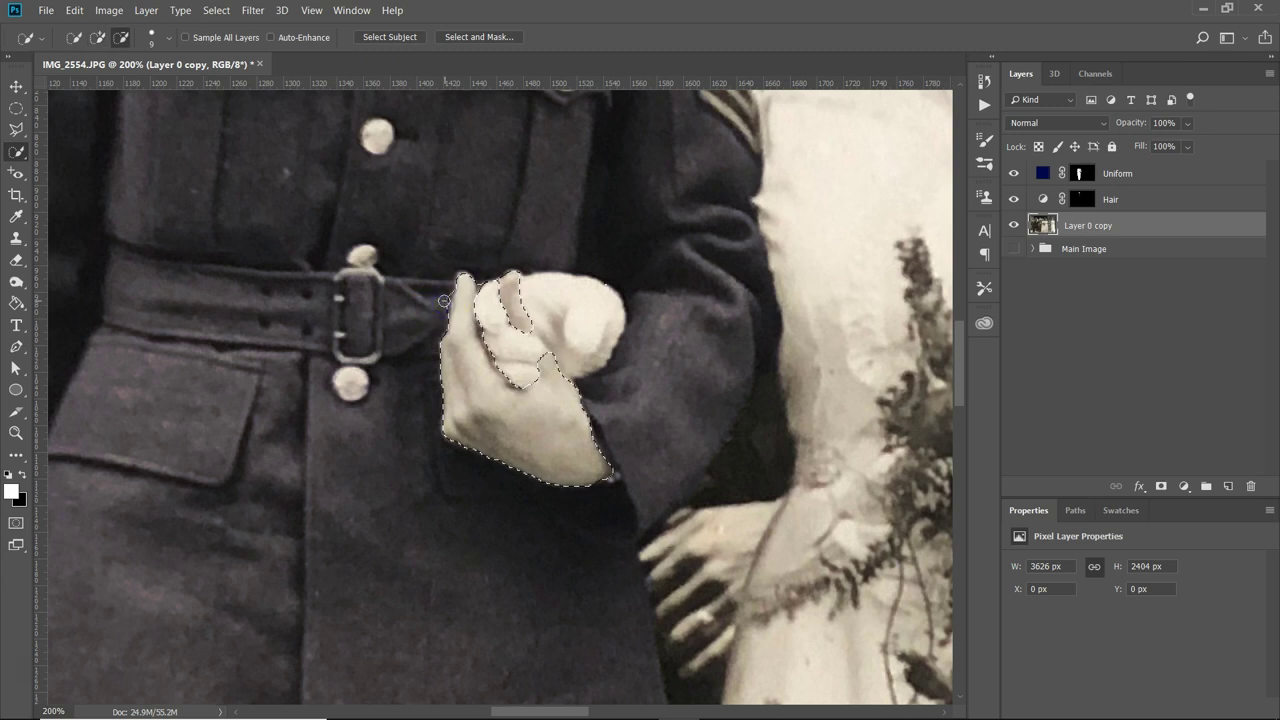
pyautogui.click(508, 300)
# Refine the face selection beside the ear and hairline using a Quick Selection brush of size 8.
pyautogui.moveTo(475, 171); pyautogui.dragTo(474, 506)
pyautogui.moveTo(503, 277); pyautogui.dragTo(531, 486)
pyautogui.click(578, 321)
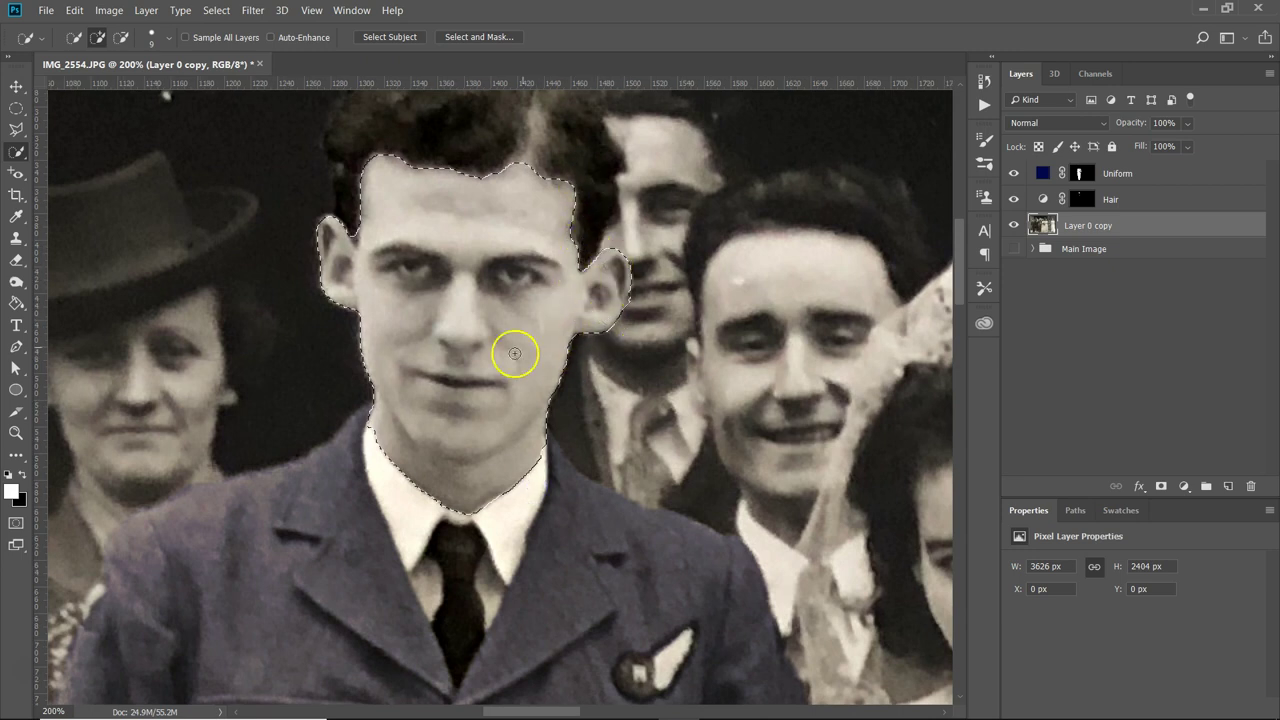
pyautogui.press('[')
pyautogui.keyDown('alt'); pyautogui.click(355, 237); pyautogui.keyUp('alt')
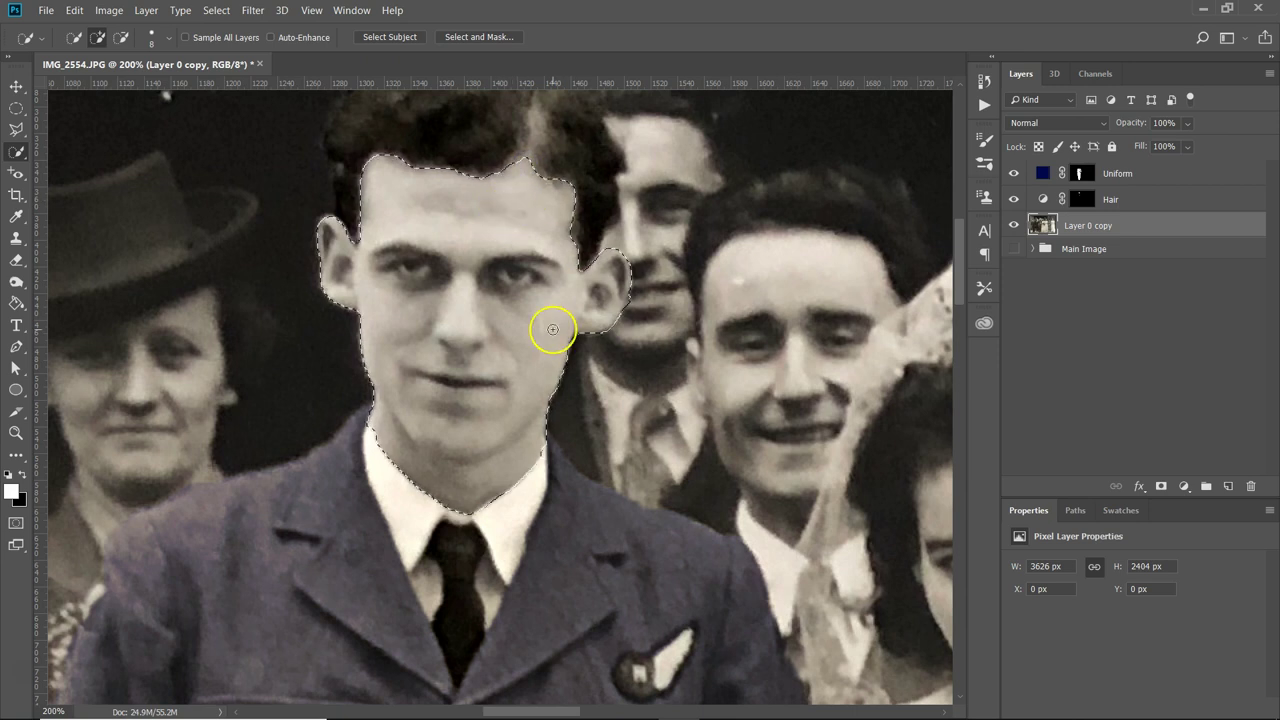
# Add a Solid Color fill layer in golden yellow, hex d1ae09, from the uniformed man's skin selection.
pyautogui.hotkey('ctrl', '0')
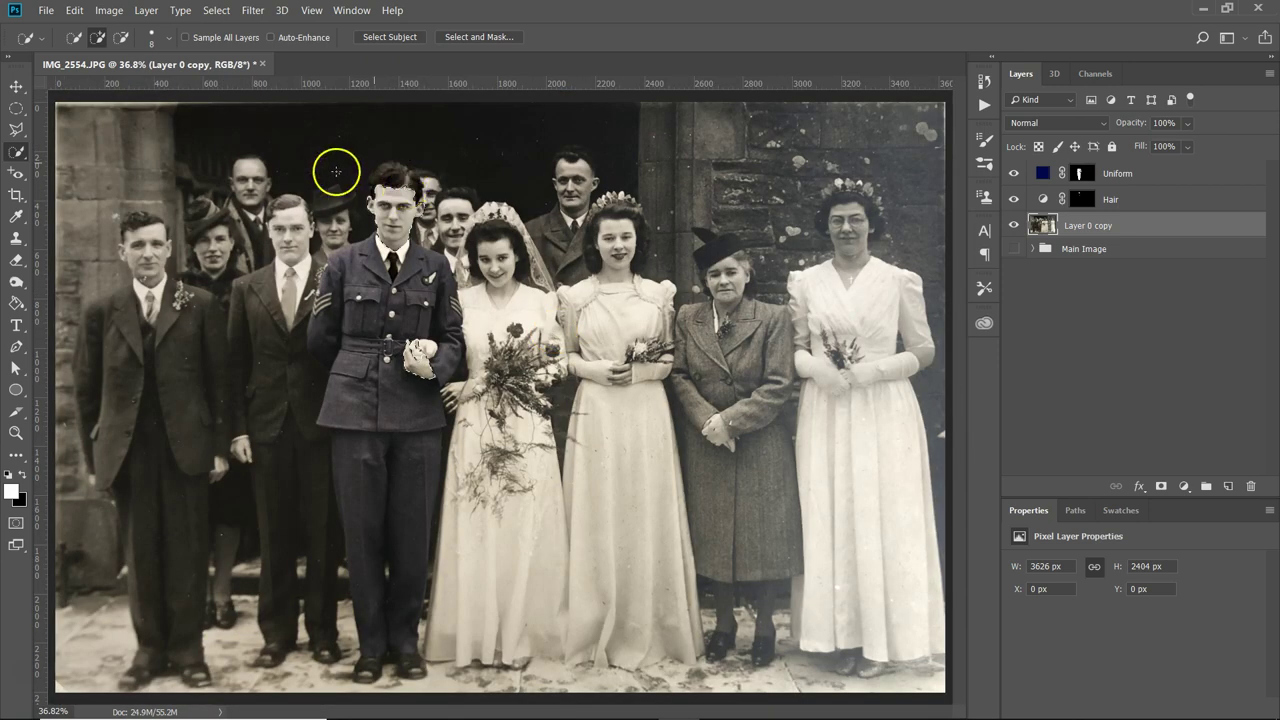
pyautogui.click(1183, 488)
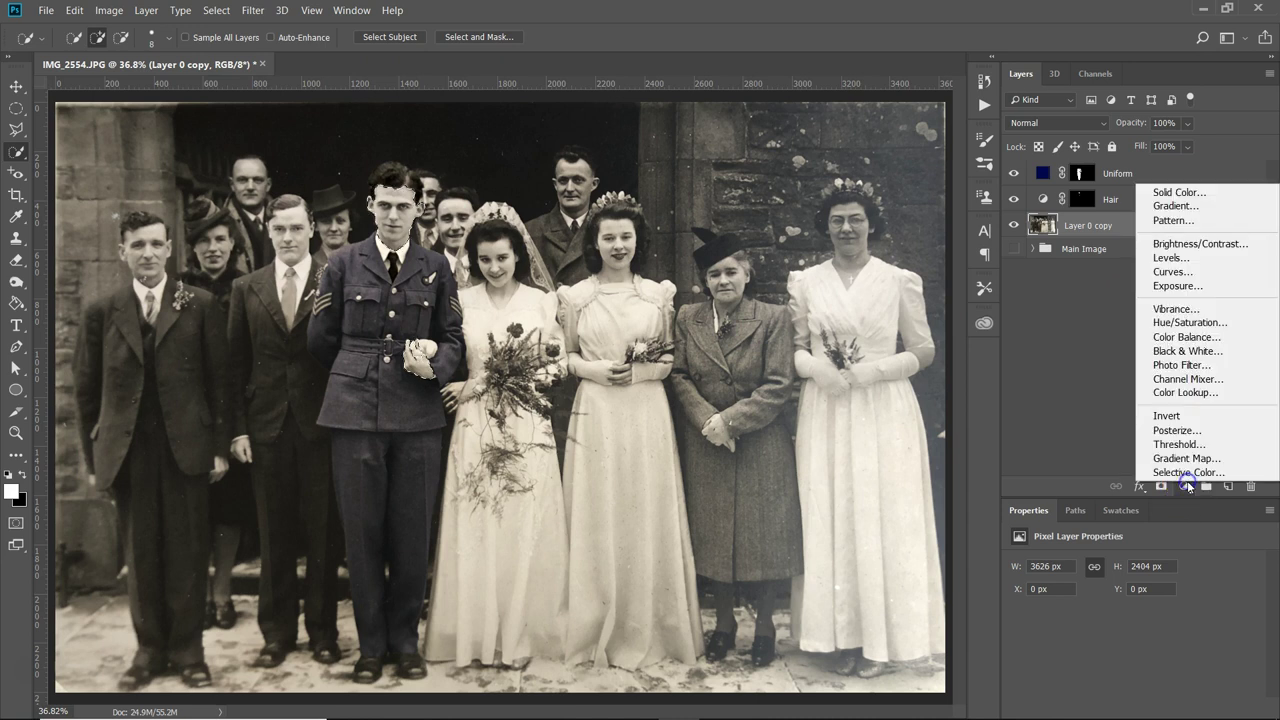
pyautogui.click(1168, 192)
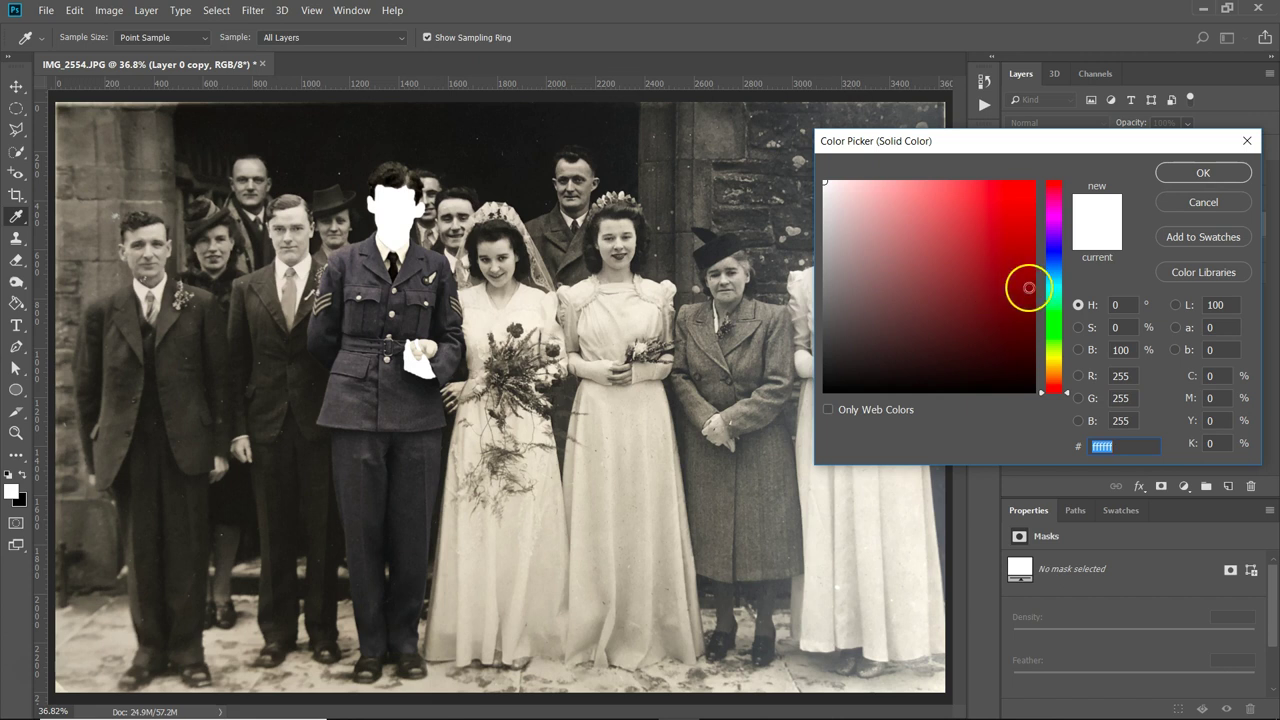
pyautogui.click(1052, 358)
pyautogui.moveTo(1051, 363); pyautogui.dragTo(1054, 376)
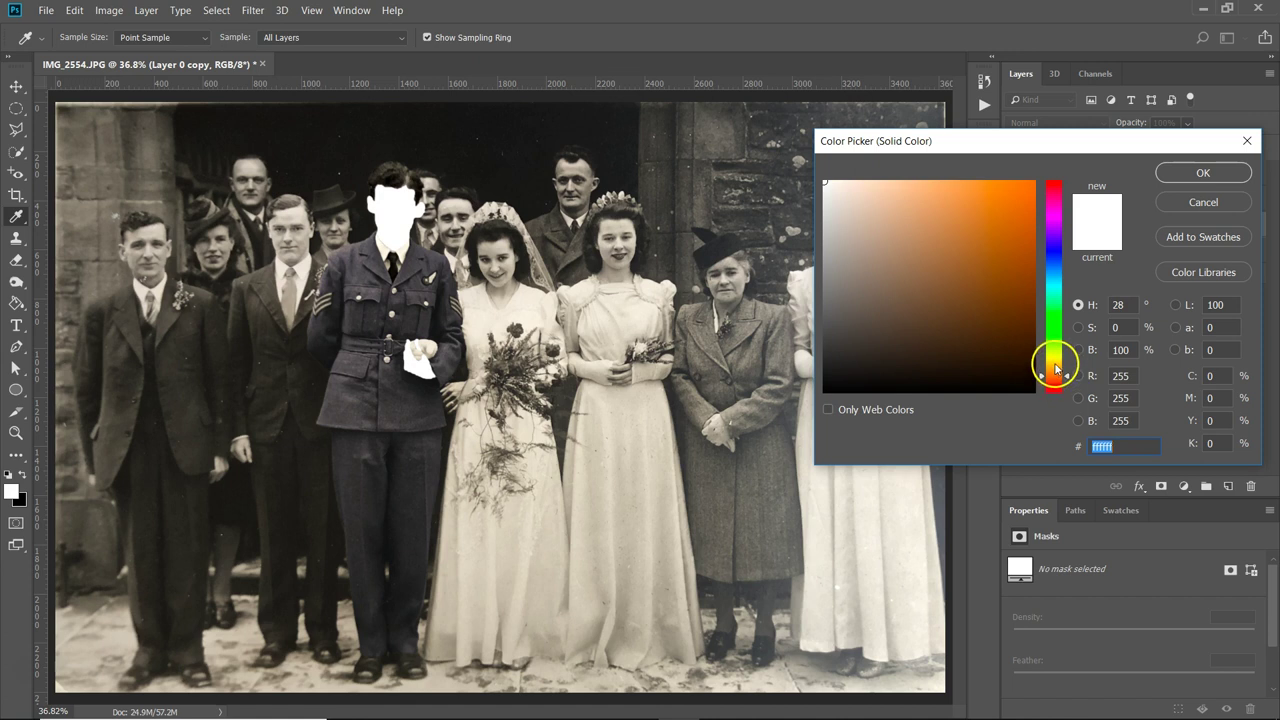
pyautogui.click(1053, 364)
pyautogui.click(1032, 304)
pyautogui.moveTo(1032, 304); pyautogui.dragTo(1026, 218)
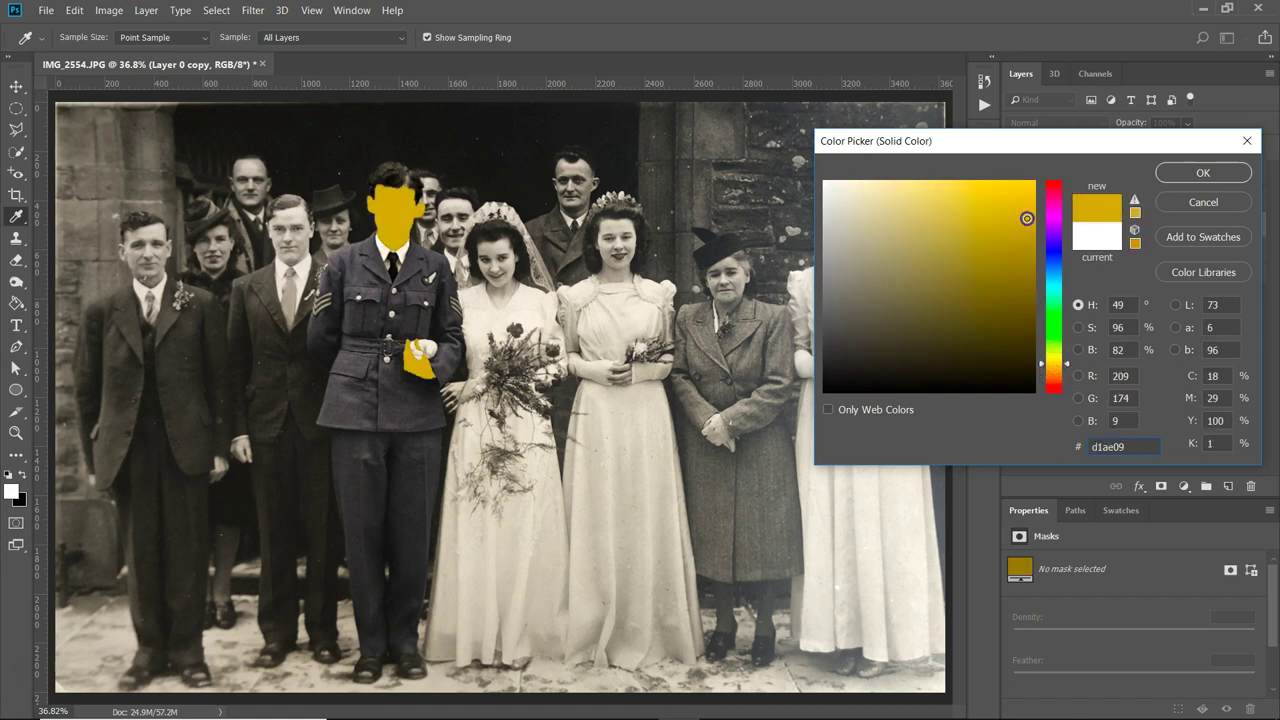
pyautogui.click(1205, 173)
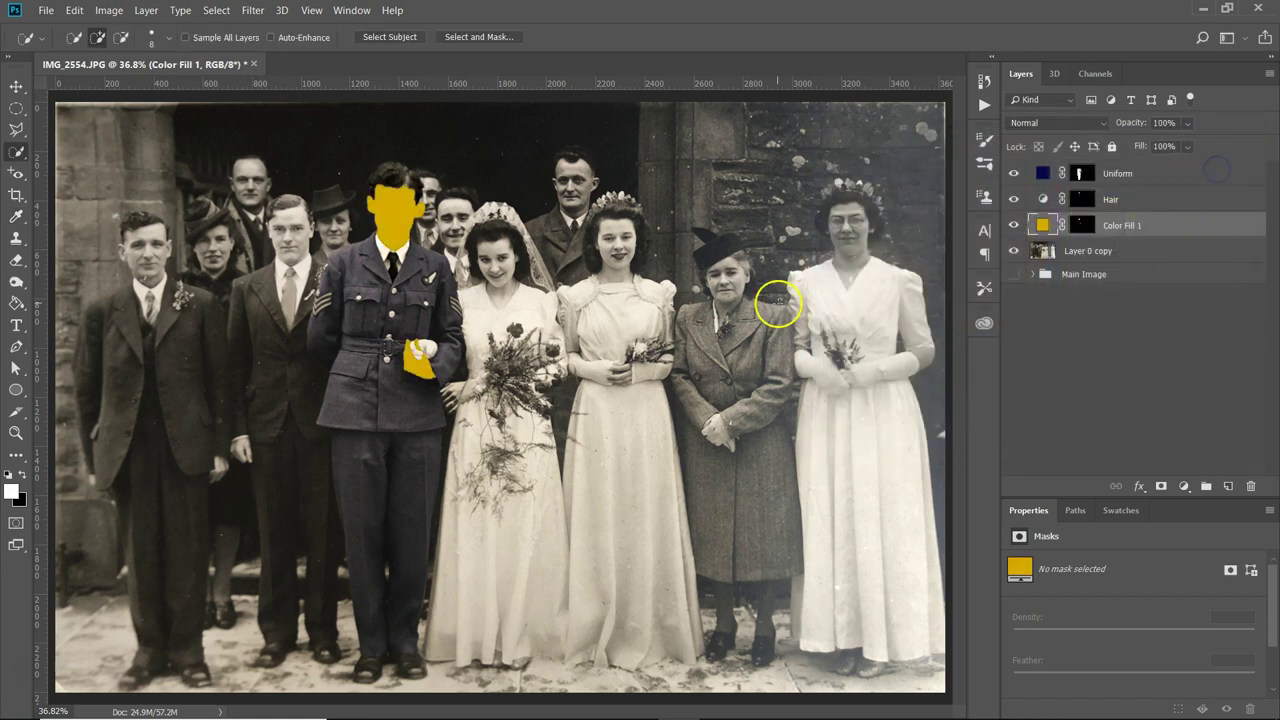
# Set the blend mode of the yellow skin fill layer to Color.
pyautogui.scroll(5, 586, 277)
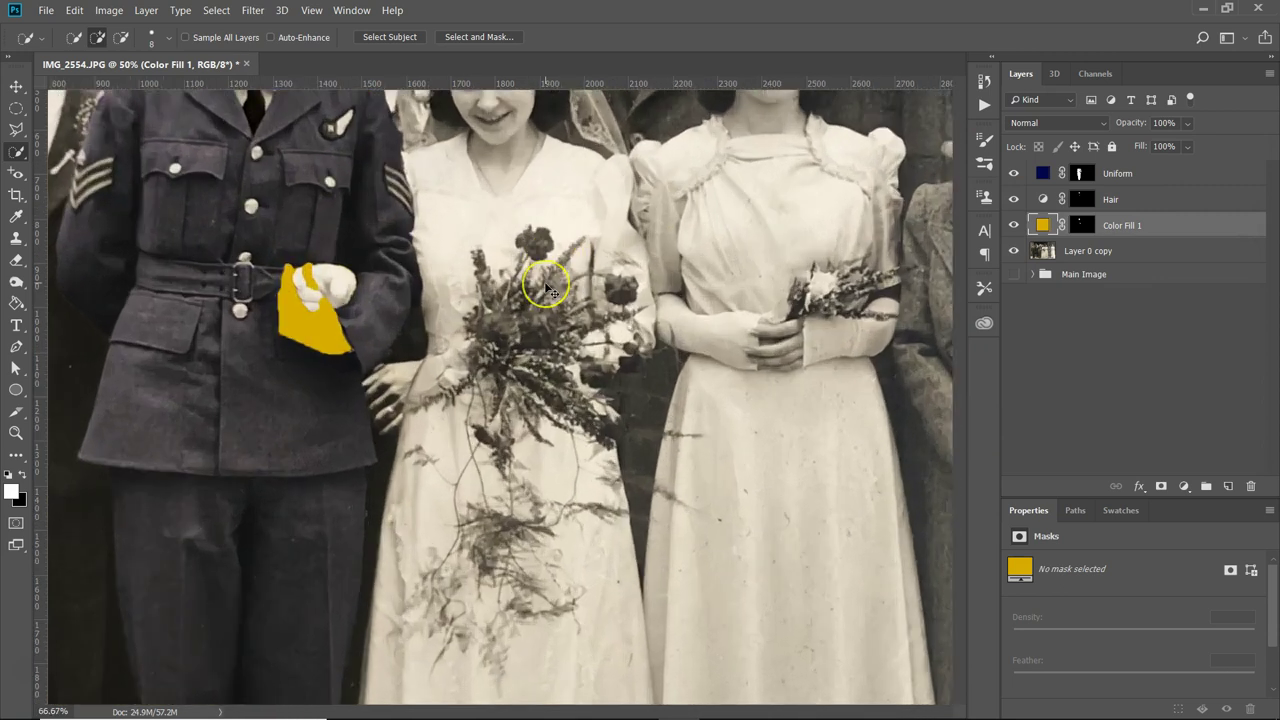
pyautogui.scroll(-3, 545, 289)
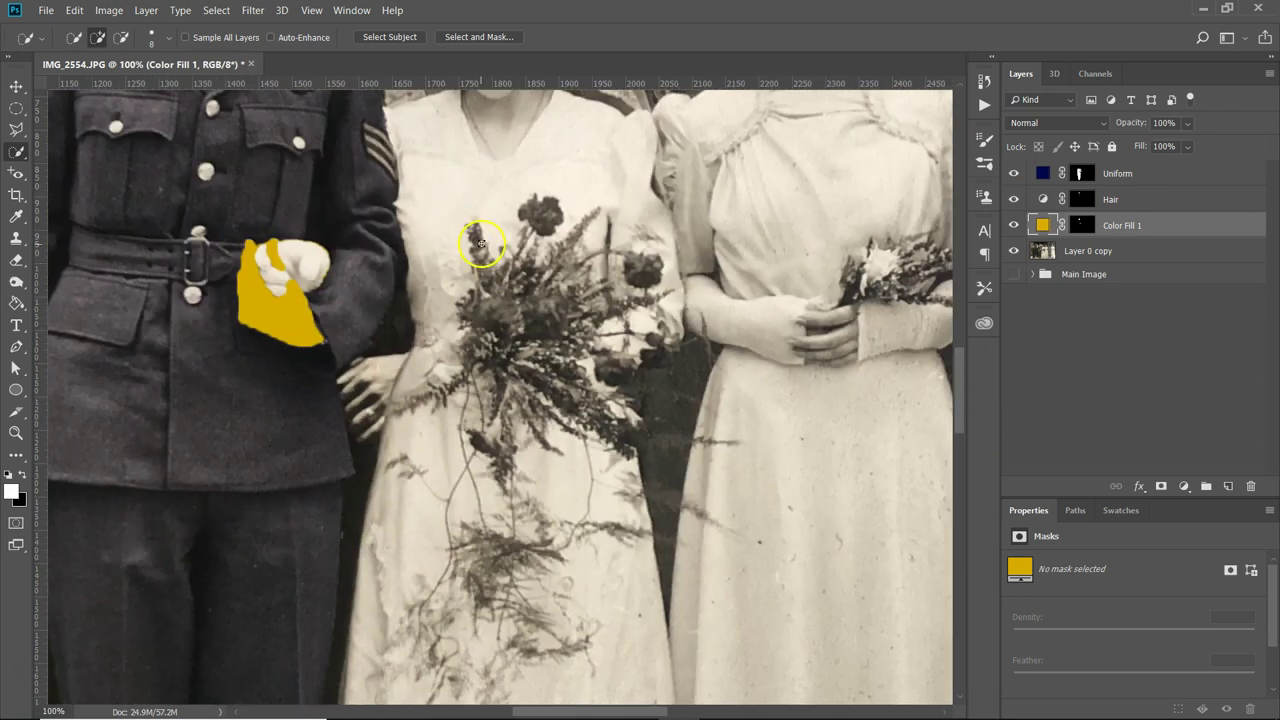
pyautogui.moveTo(406, 169); pyautogui.dragTo(651, 486)
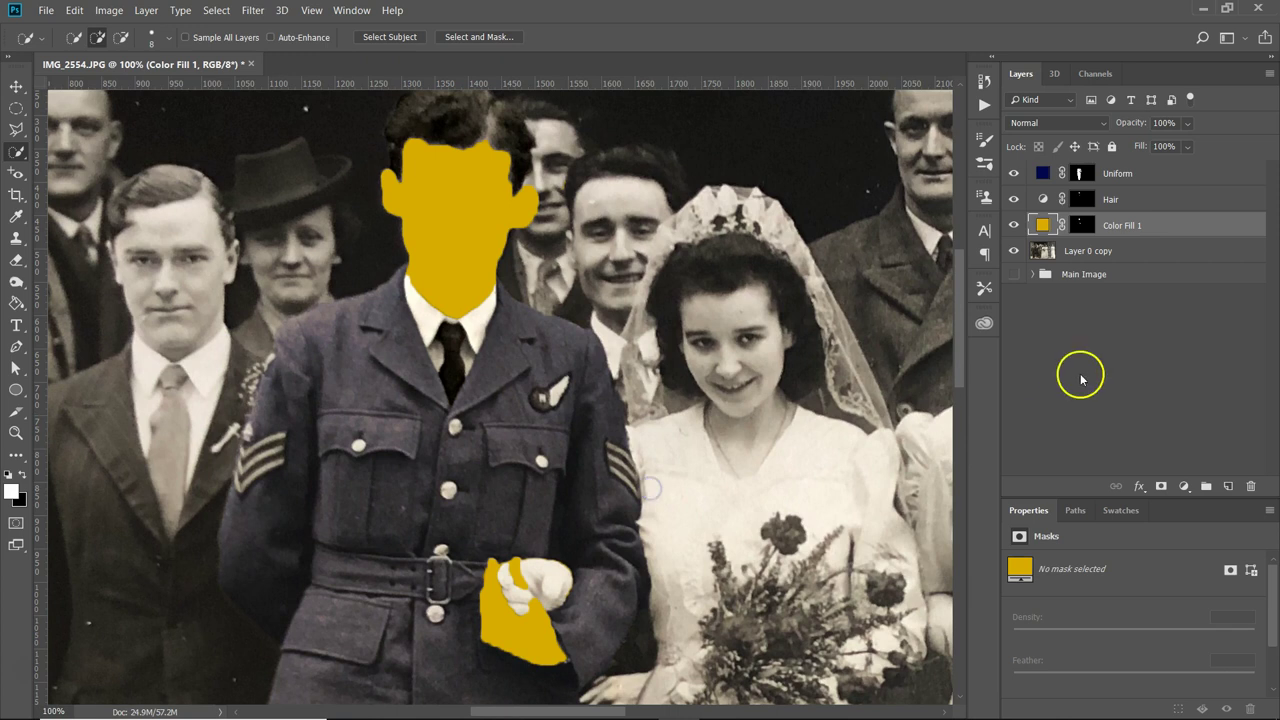
pyautogui.click(1056, 122)
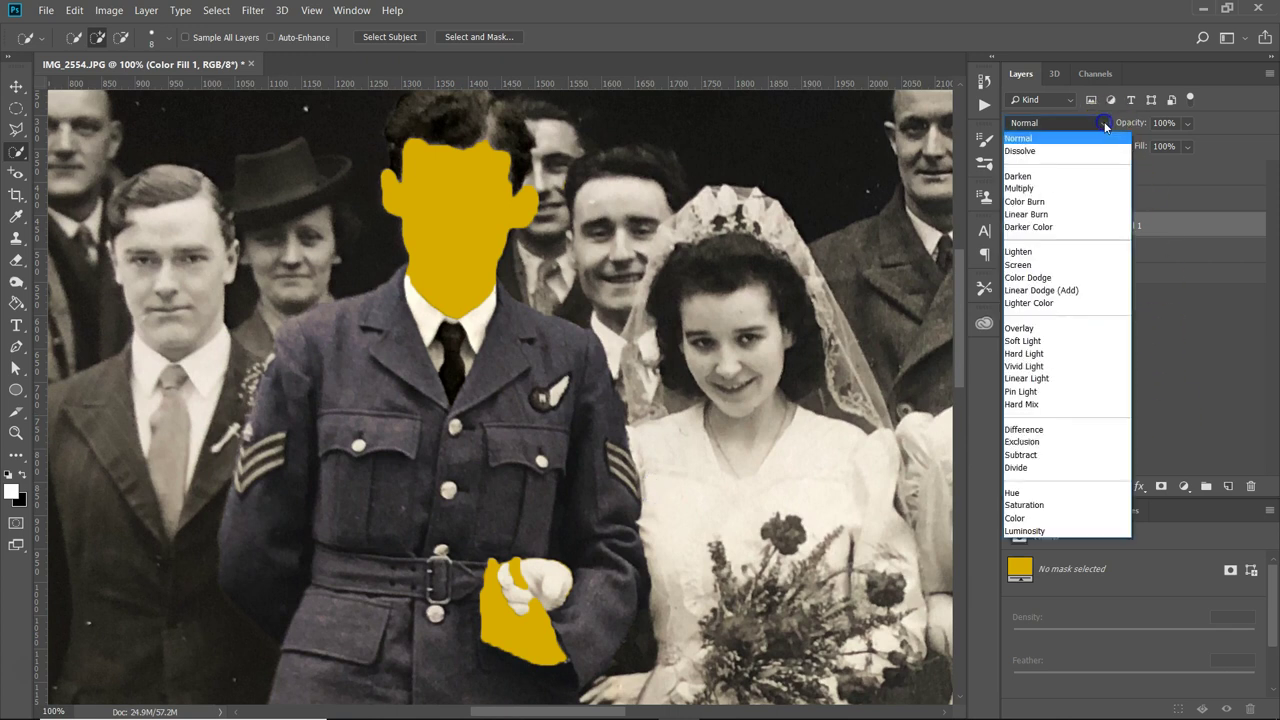
pyautogui.click(1020, 518)
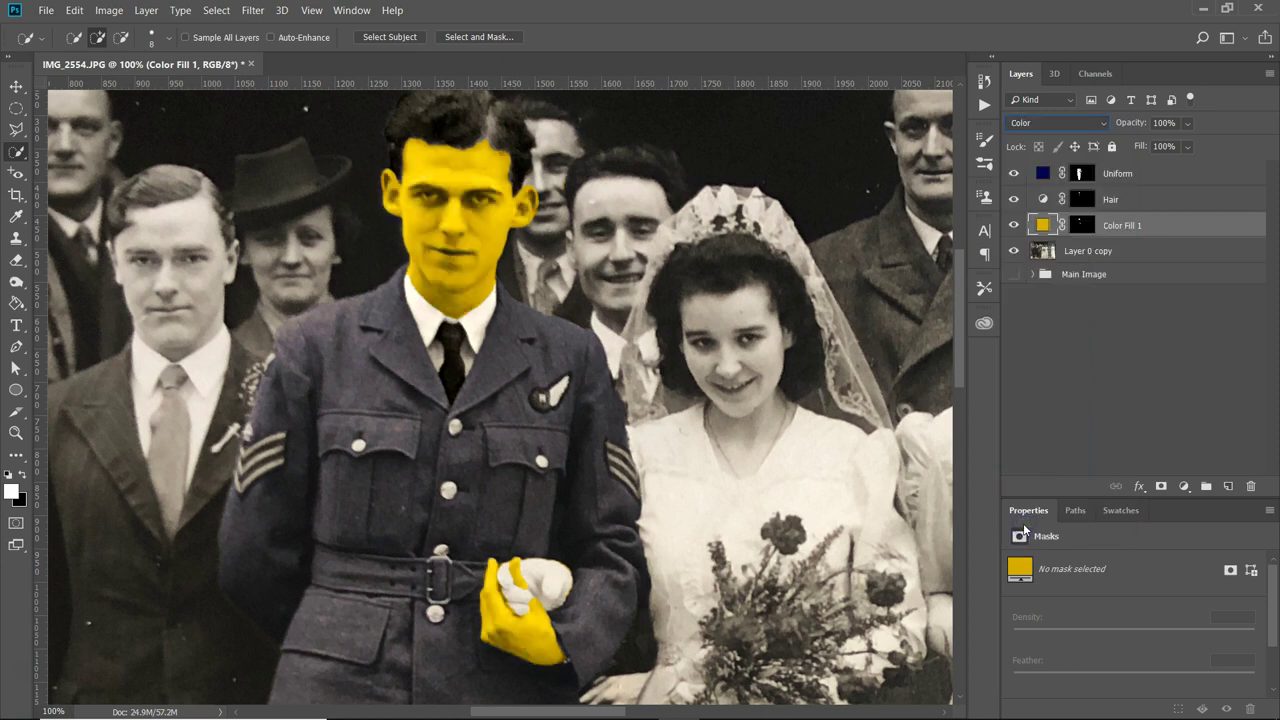
# Try the Overlay blend mode on the skin fill layer and return it to Color.
pyautogui.click(1102, 122)
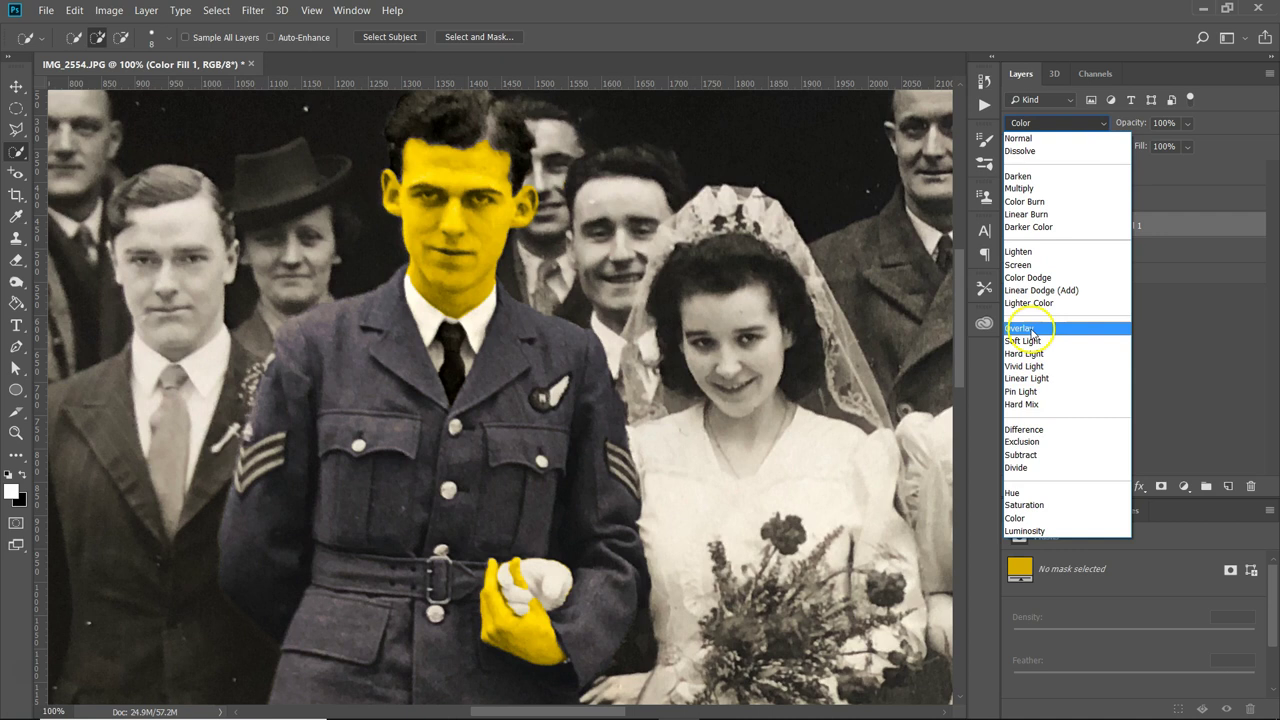
pyautogui.click(1032, 329)
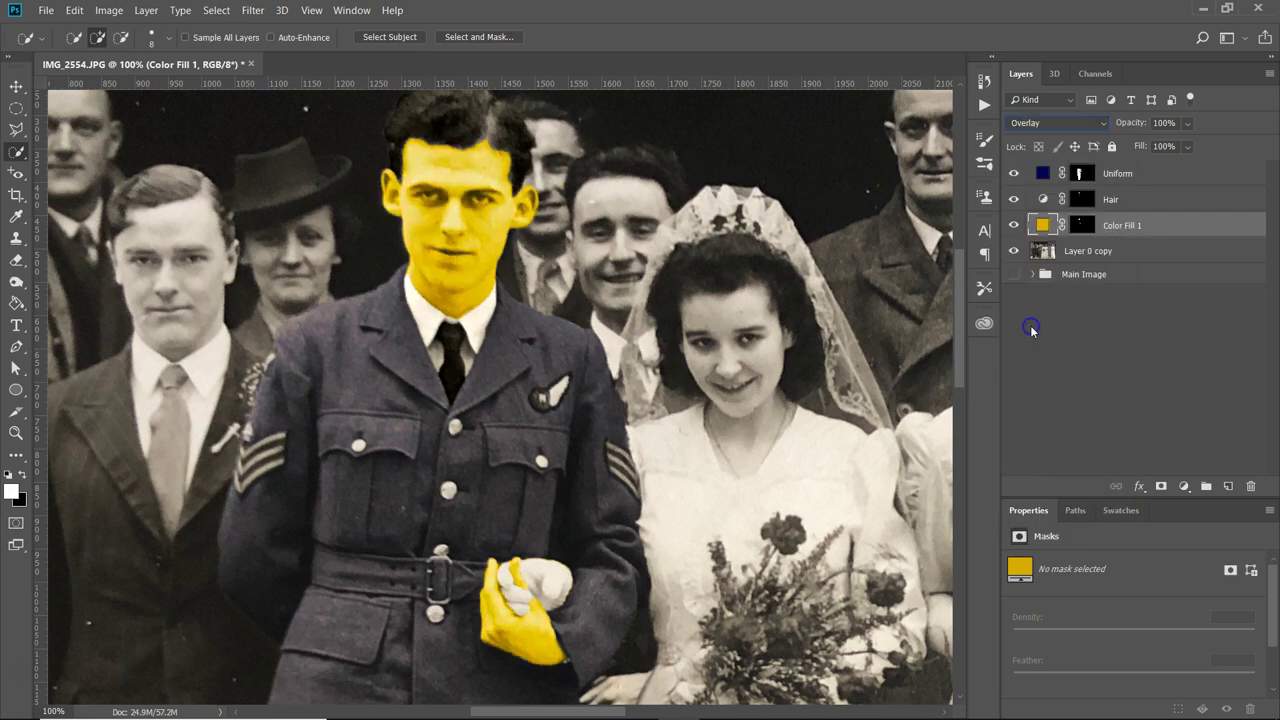
pyautogui.click(1103, 122)
pyautogui.click(1040, 518)
# Change the skin fill layer's colour to a dark orange-brown, hex 7c4b04.
pyautogui.doubleClick(1040, 224)
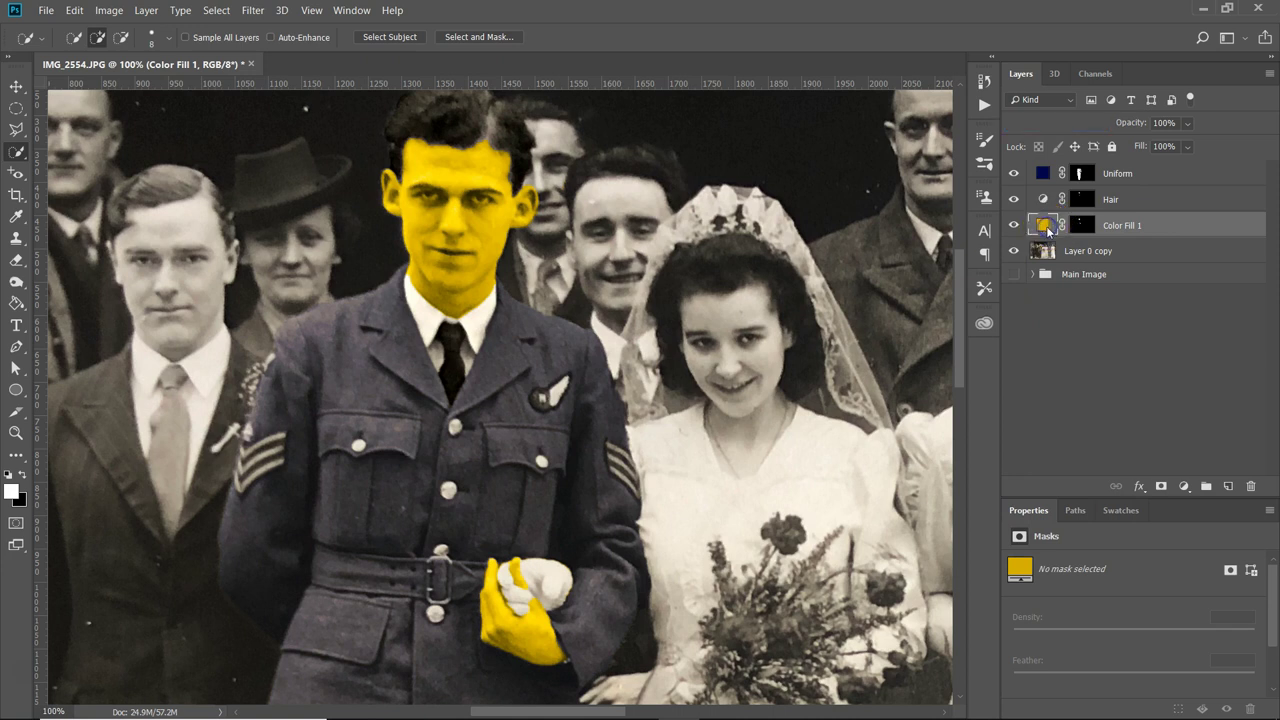
pyautogui.click(1057, 371)
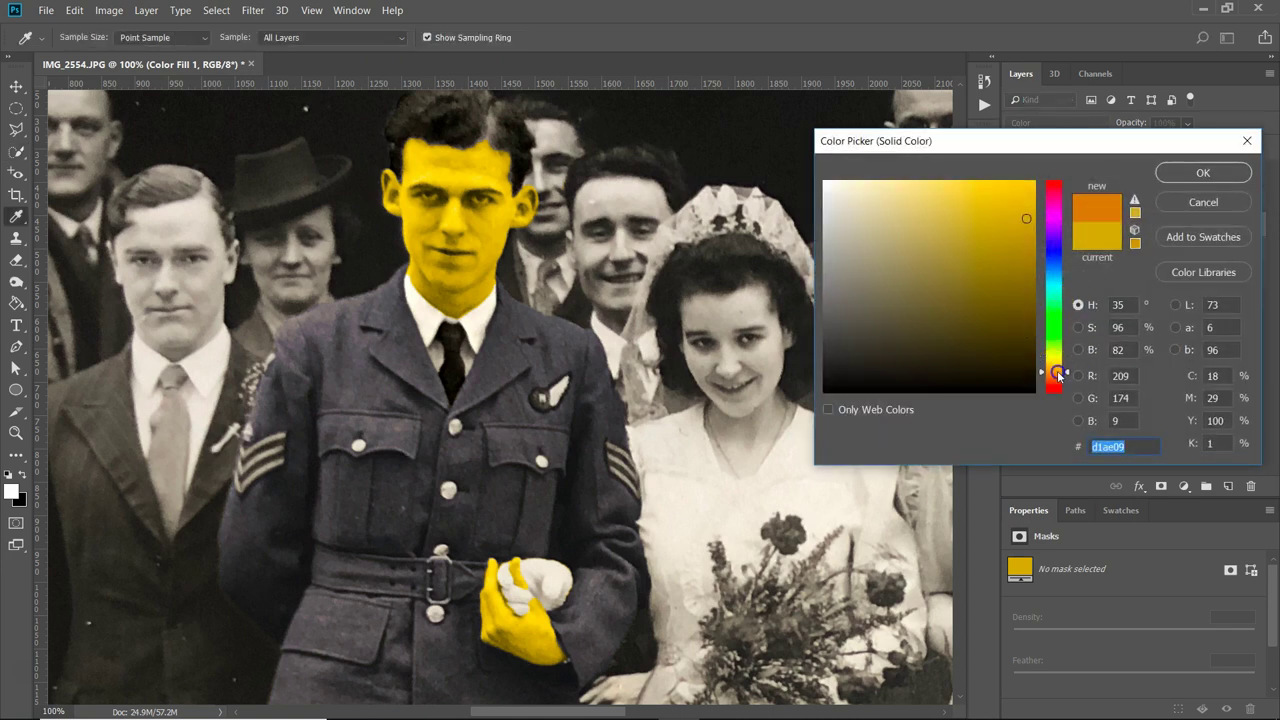
pyautogui.moveTo(1029, 204)
pyautogui.mouseDown()
pyautogui.moveTo(1023, 177)
pyautogui.moveTo(923, 171)
pyautogui.moveTo(968, 186)
pyautogui.mouseUp()
pyautogui.click(1027, 283)
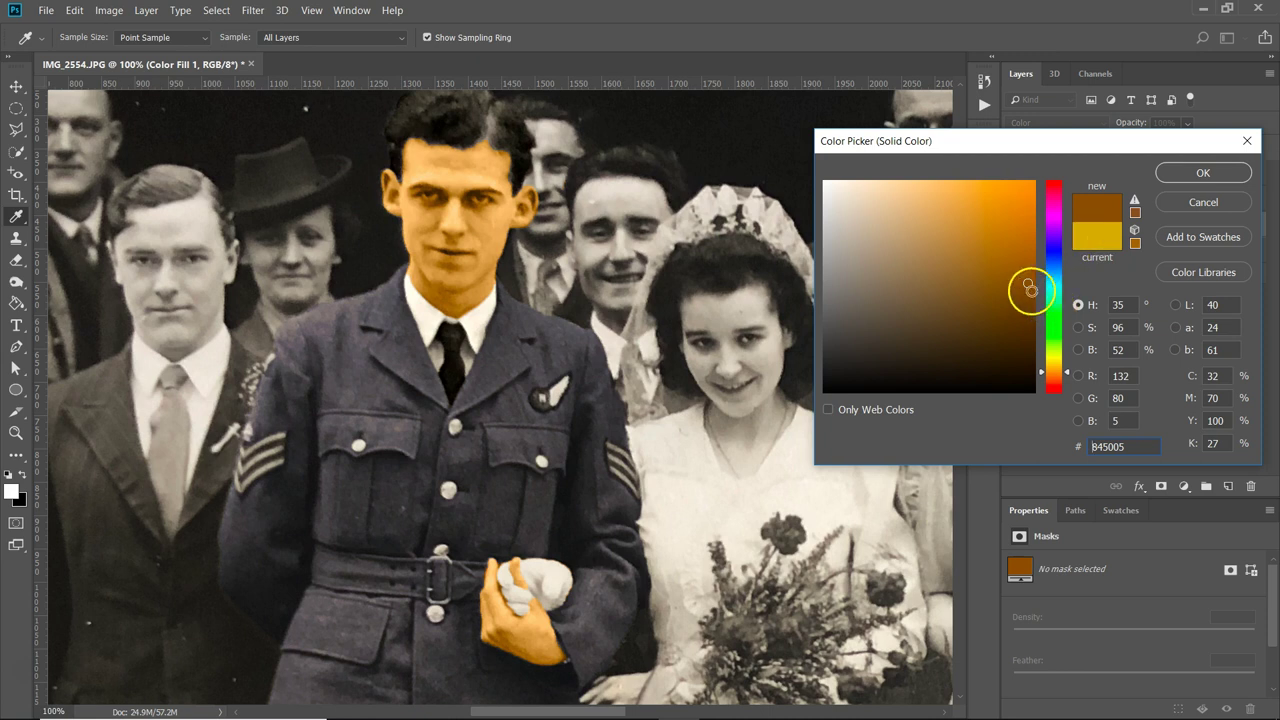
pyautogui.click(1028, 289)
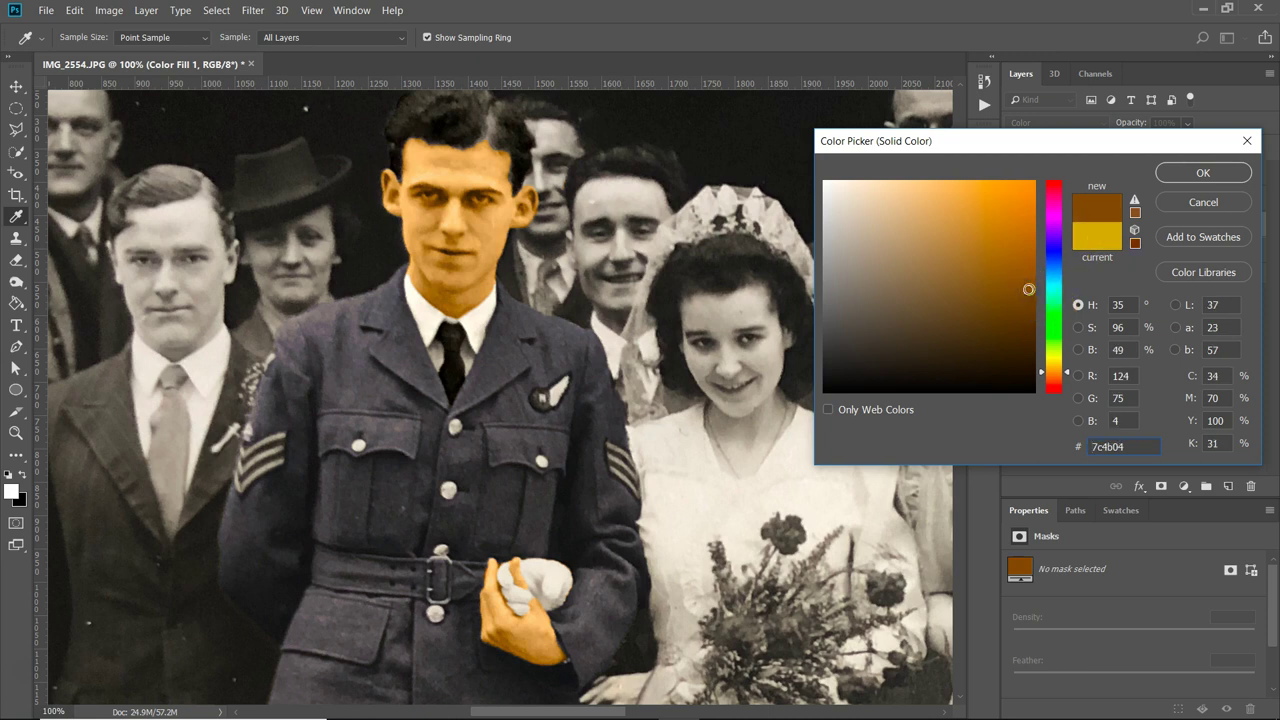
pyautogui.click(1140, 445)
pyautogui.click(1210, 167)
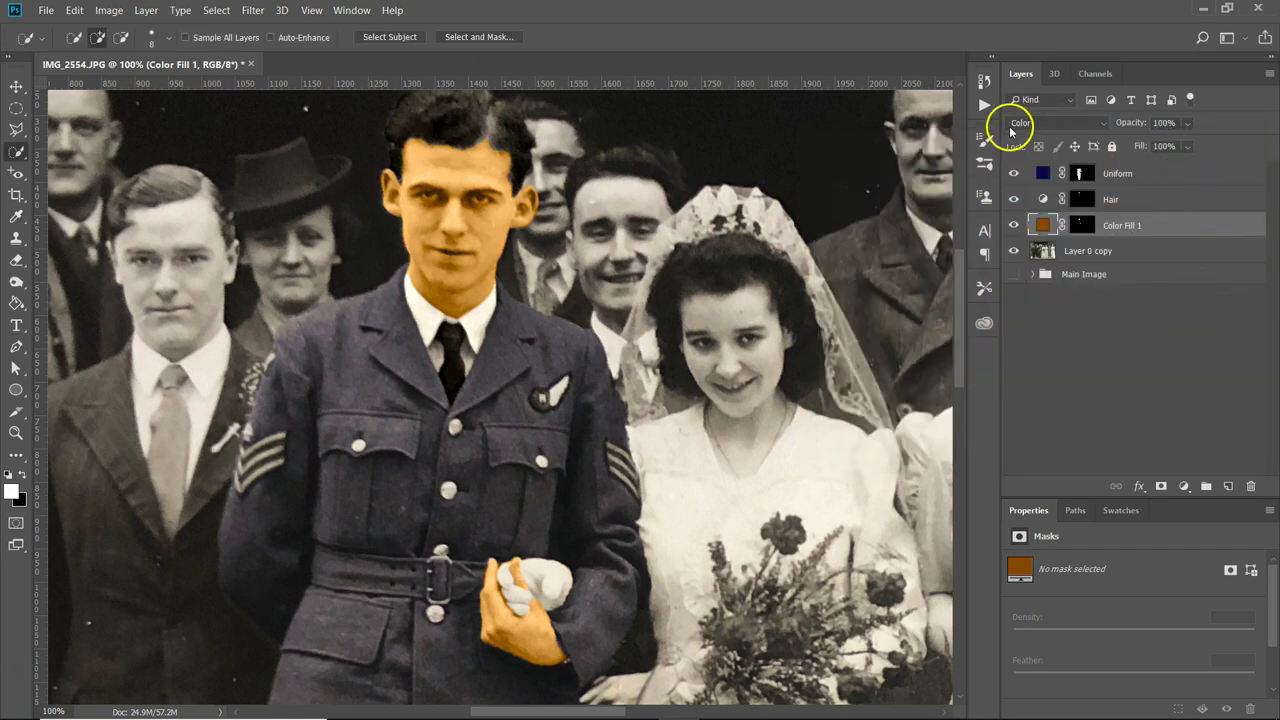
# Lower the opacity of the skin fill layer to 25%.
pyautogui.click(1166, 122)
pyautogui.write('15')
pyautogui.press('Return')
pyautogui.press('BackSpace')
pyautogui.press('BackSpace')
pyautogui.write('25')
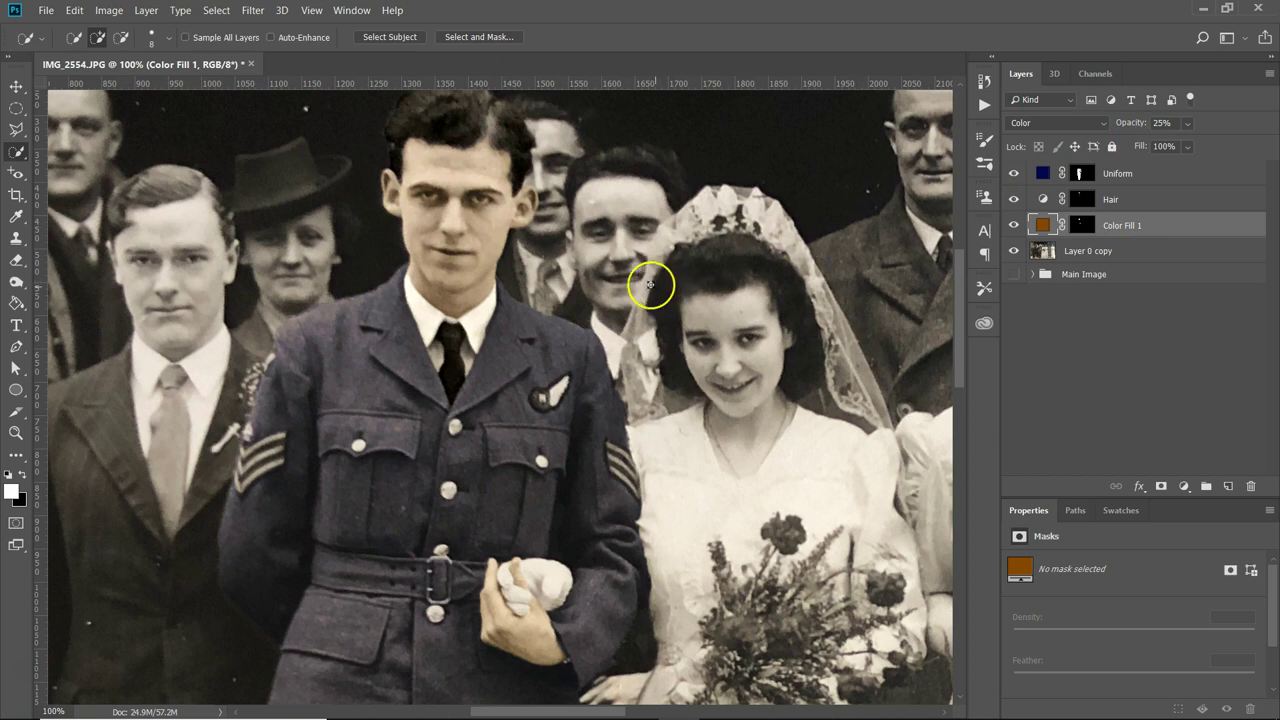
# Rename the Color Fill 1 layer as Skin.
pyautogui.moveTo(593, 528); pyautogui.dragTo(581, 612)
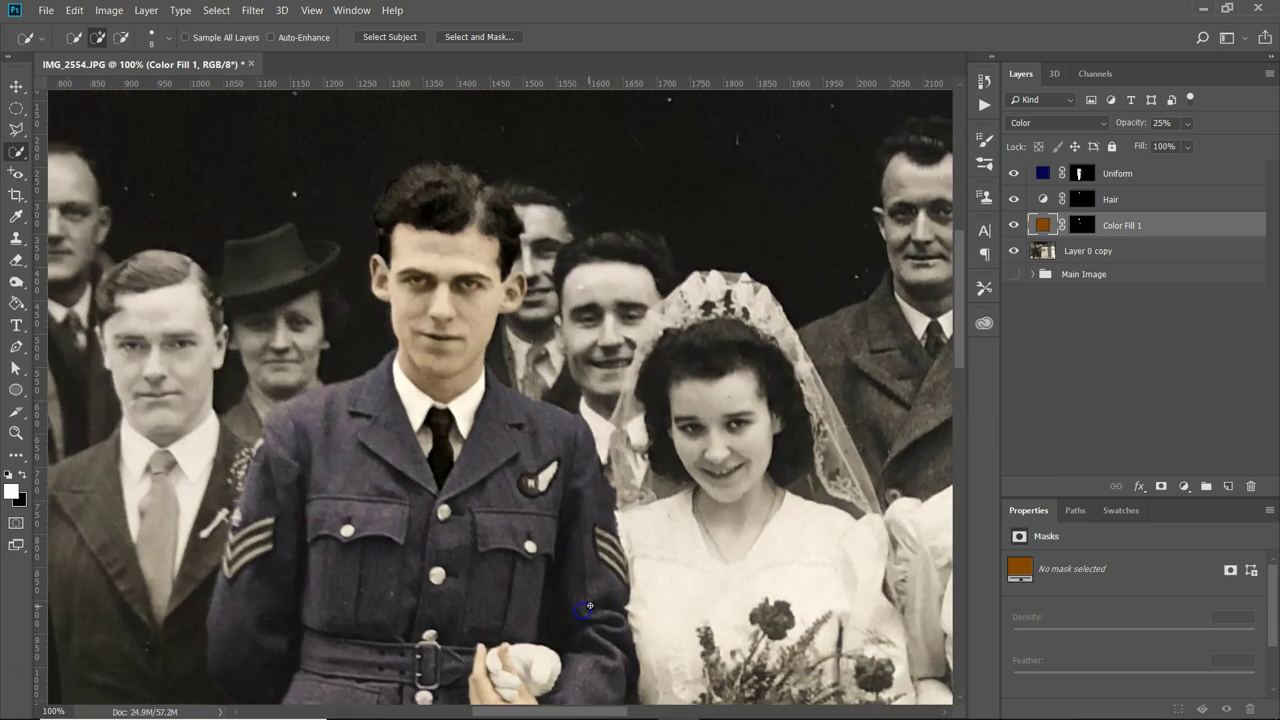
pyautogui.moveTo(600, 552); pyautogui.dragTo(569, 294)
pyautogui.moveTo(555, 614); pyautogui.dragTo(549, 203)
pyautogui.moveTo(523, 541); pyautogui.dragTo(540, 262)
pyautogui.doubleClick(1122, 225)
pyautogui.write('S')
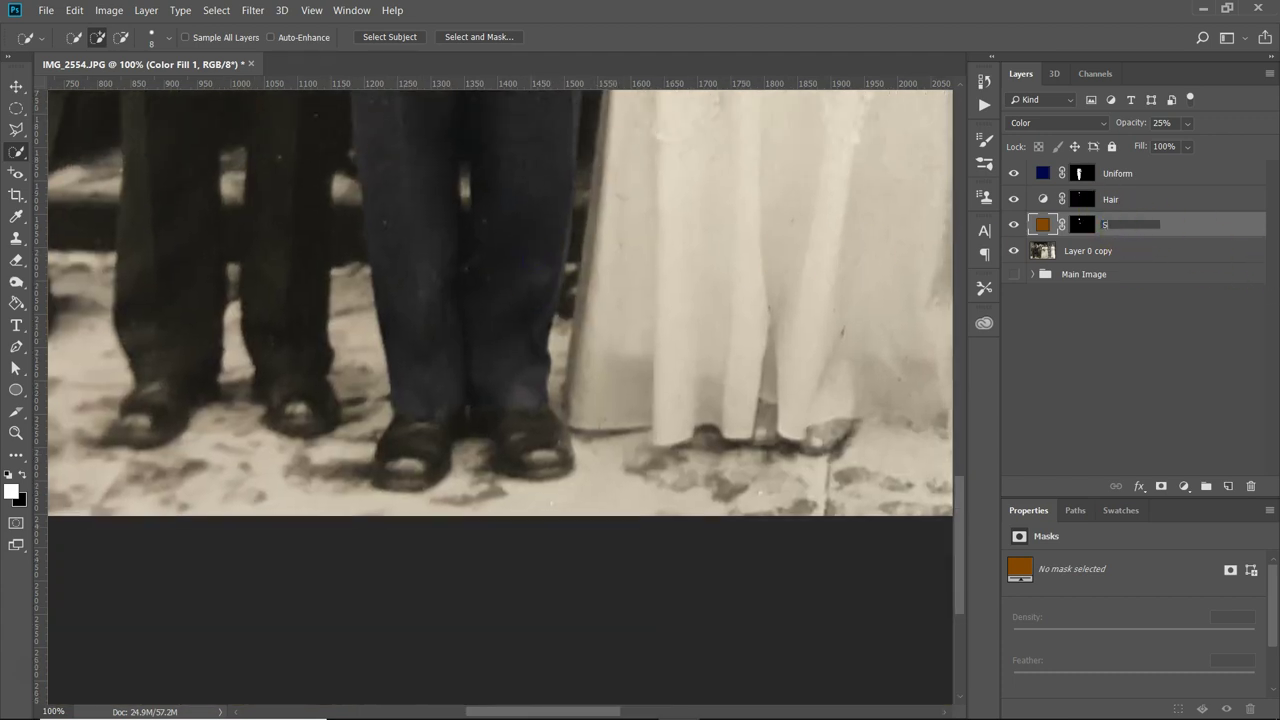
pyautogui.press('Return')
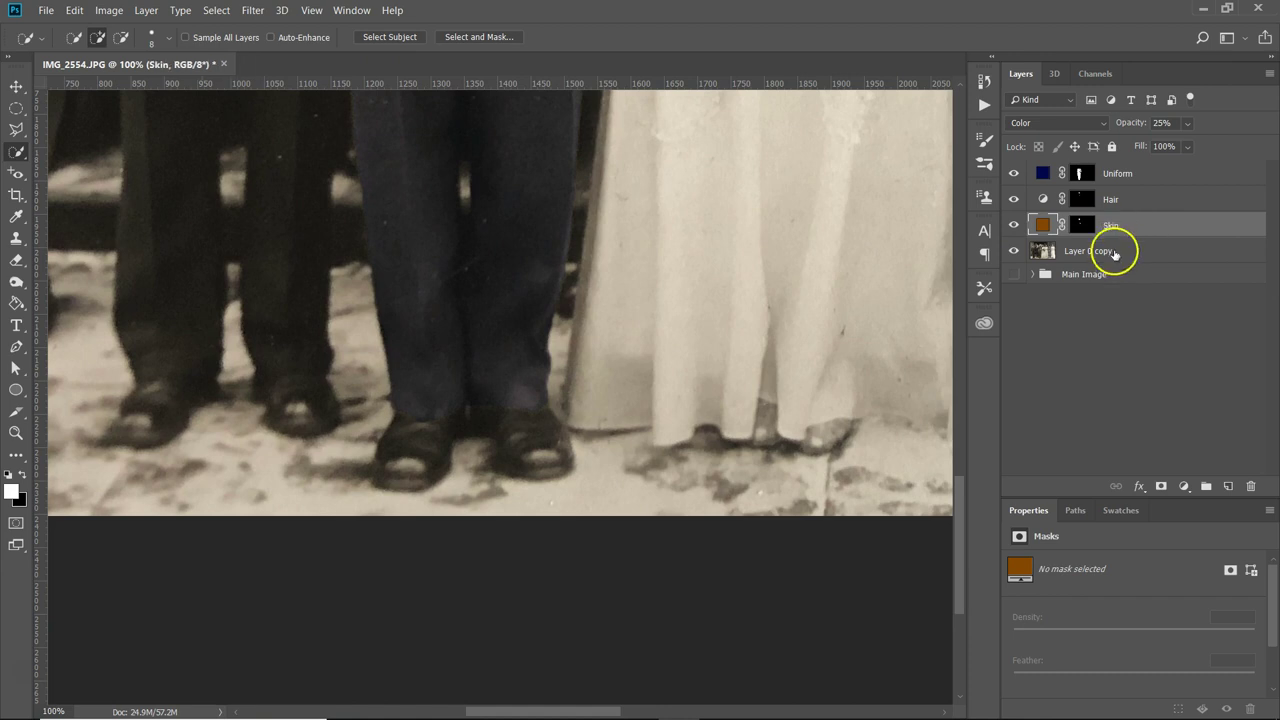
# Select the uniformed man's shoes on Layer 0 copy with the Quick Selection tool, leaving out the ground between them.
pyautogui.click(1112, 251)
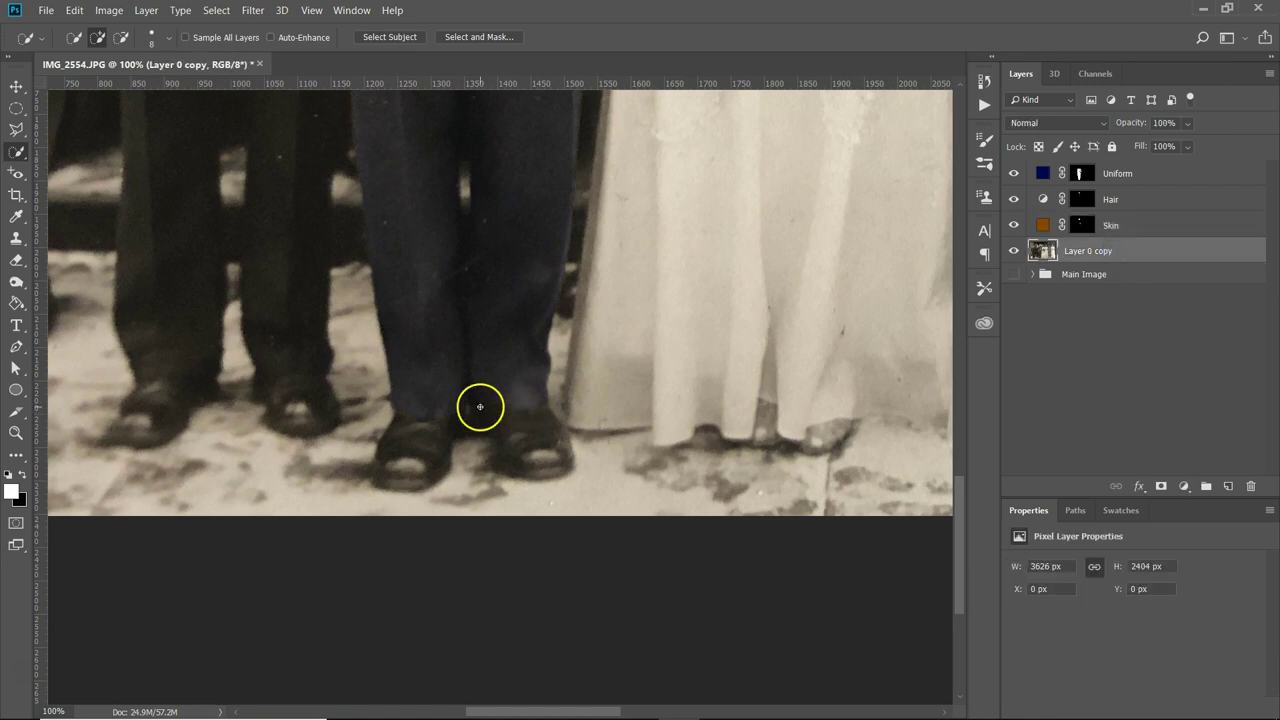
pyautogui.press(']')
pyautogui.press(']')
pyautogui.press(']')
pyautogui.press(']')
pyautogui.press(']')
pyautogui.moveTo(477, 406)
pyautogui.mouseDown()
pyautogui.moveTo(425, 442)
pyautogui.moveTo(483, 426)
pyautogui.moveTo(557, 443)
pyautogui.moveTo(503, 483)
pyautogui.moveTo(468, 458)
pyautogui.moveTo(480, 449)
pyautogui.moveTo(495, 481)
pyautogui.mouseUp()
pyautogui.keyDown('alt'); pyautogui.click(469, 451); pyautogui.keyUp('alt')
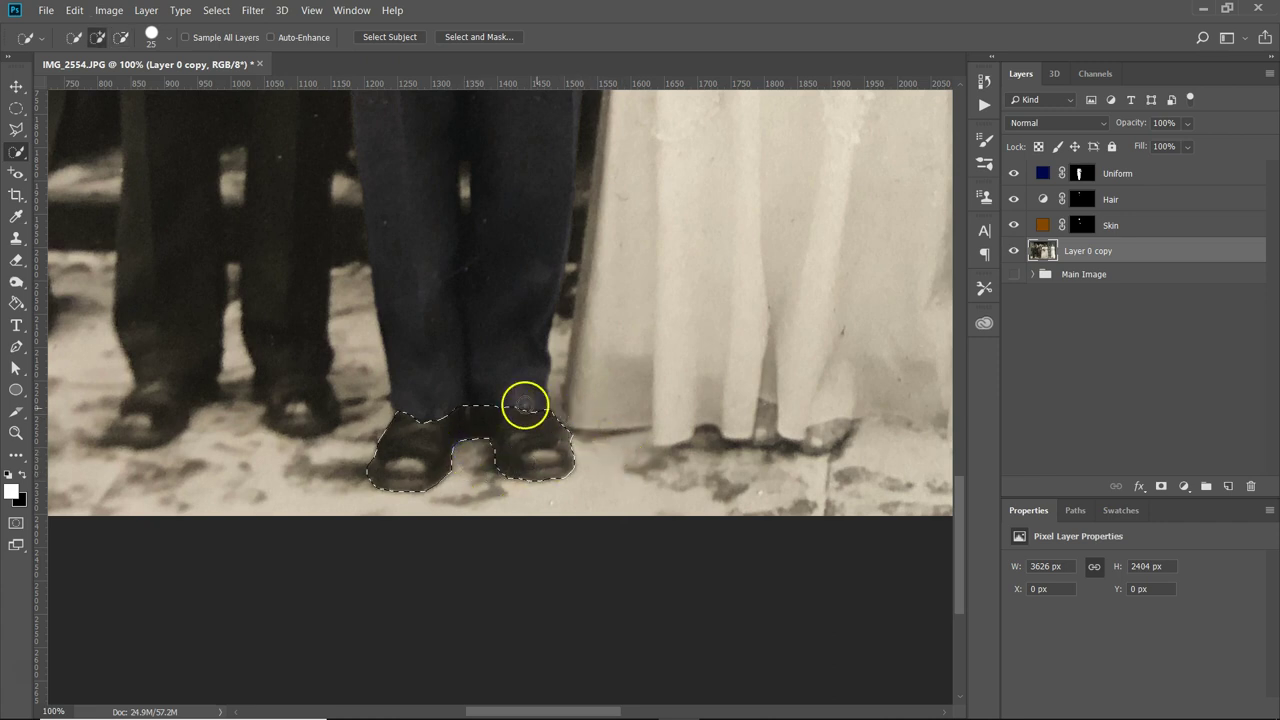
# Refine the shoe selection in the gap between the two heels with a Quick Selection brush of size 10.
pyautogui.press('[')
pyautogui.press('[')
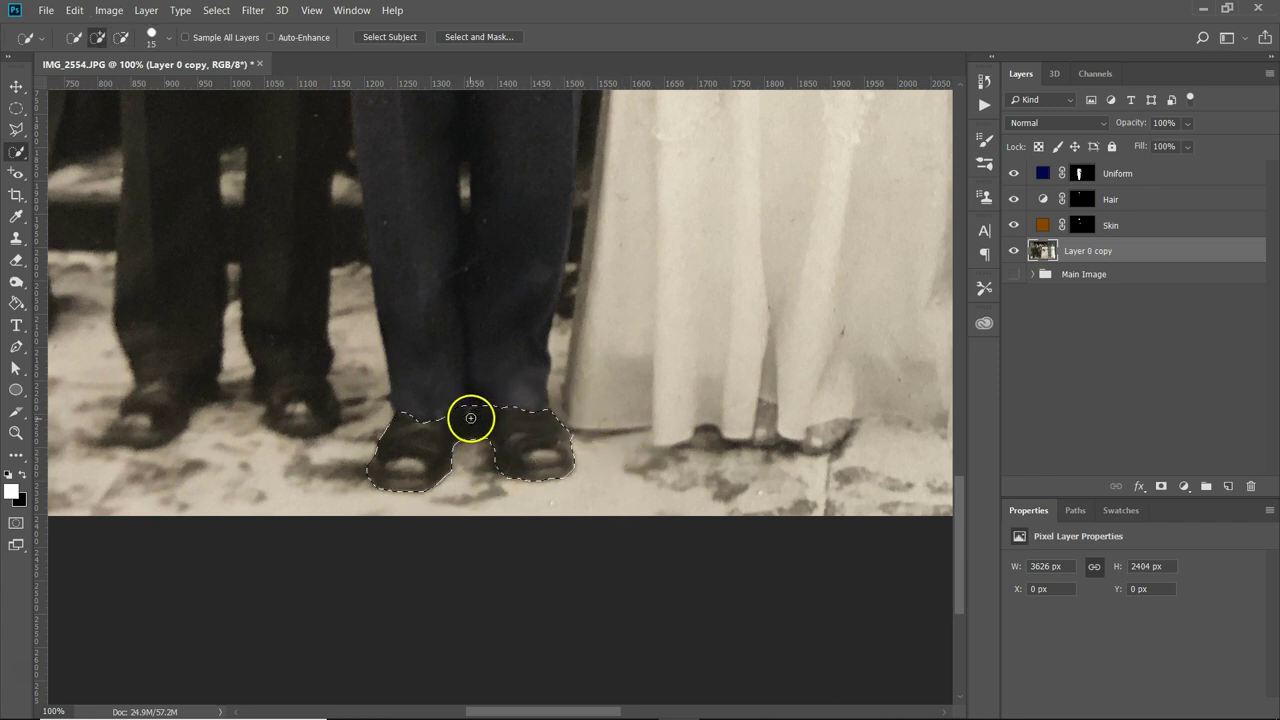
pyautogui.keyDown('alt'); pyautogui.click(465, 427); pyautogui.keyUp('alt')
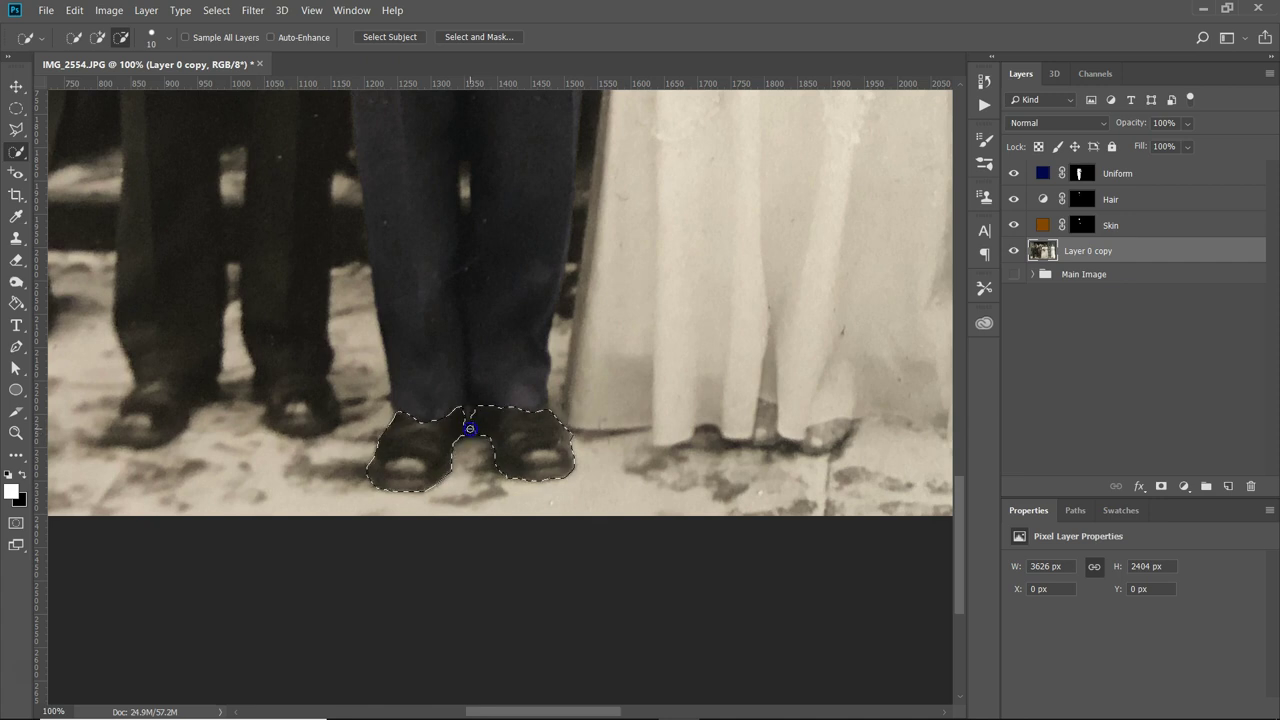
pyautogui.keyDown('alt'); pyautogui.click(468, 448); pyautogui.keyUp('alt')
pyautogui.moveTo(474, 451)
pyautogui.mouseDown()
pyautogui.moveTo(422, 517)
pyautogui.moveTo(464, 401)
pyautogui.mouseUp()
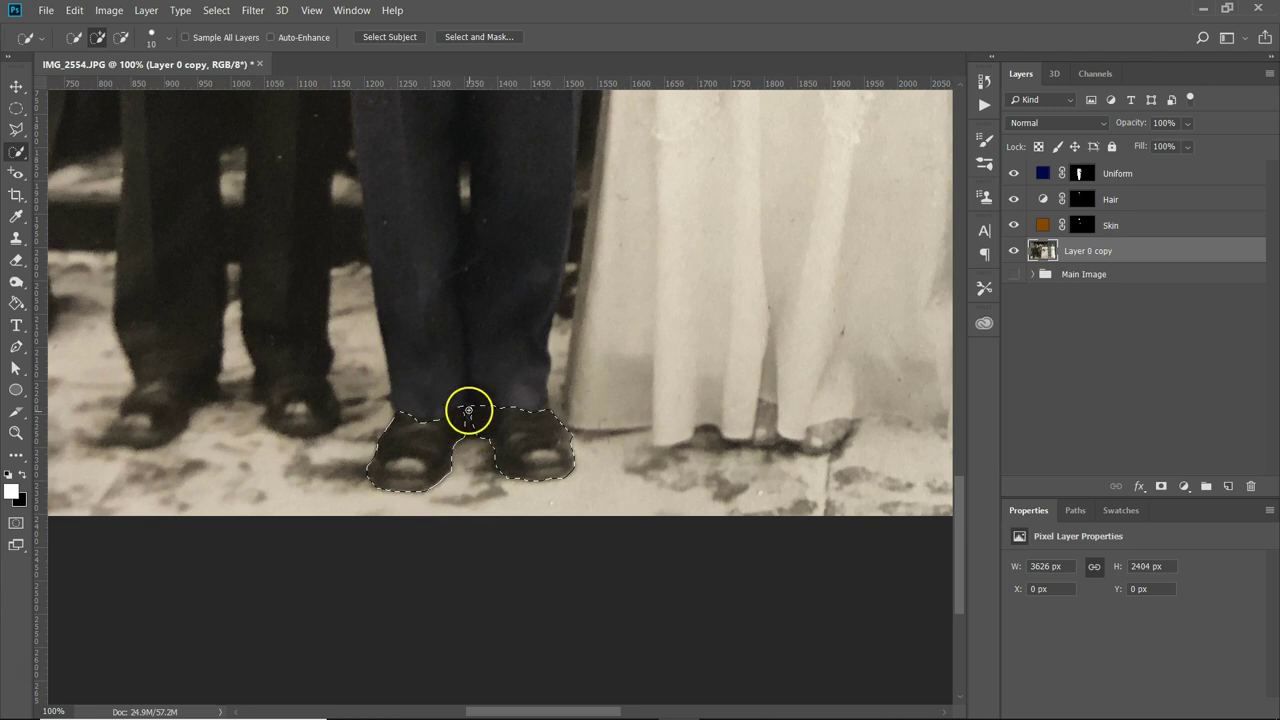
pyautogui.keyDown('alt'); pyautogui.click(470, 448); pyautogui.keyUp('alt')
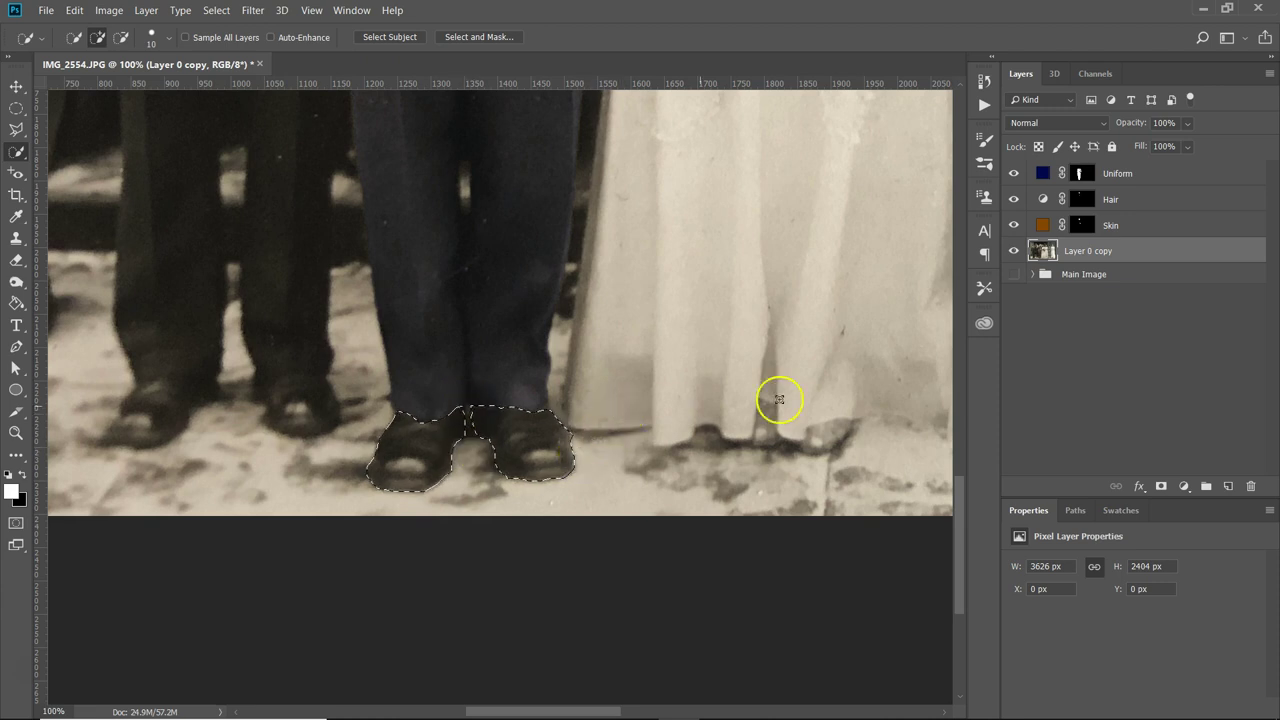
# Add a Levels adjustment layer from the shoe selection and raise its black input level to darken the shoes.
pyautogui.click(1184, 486)
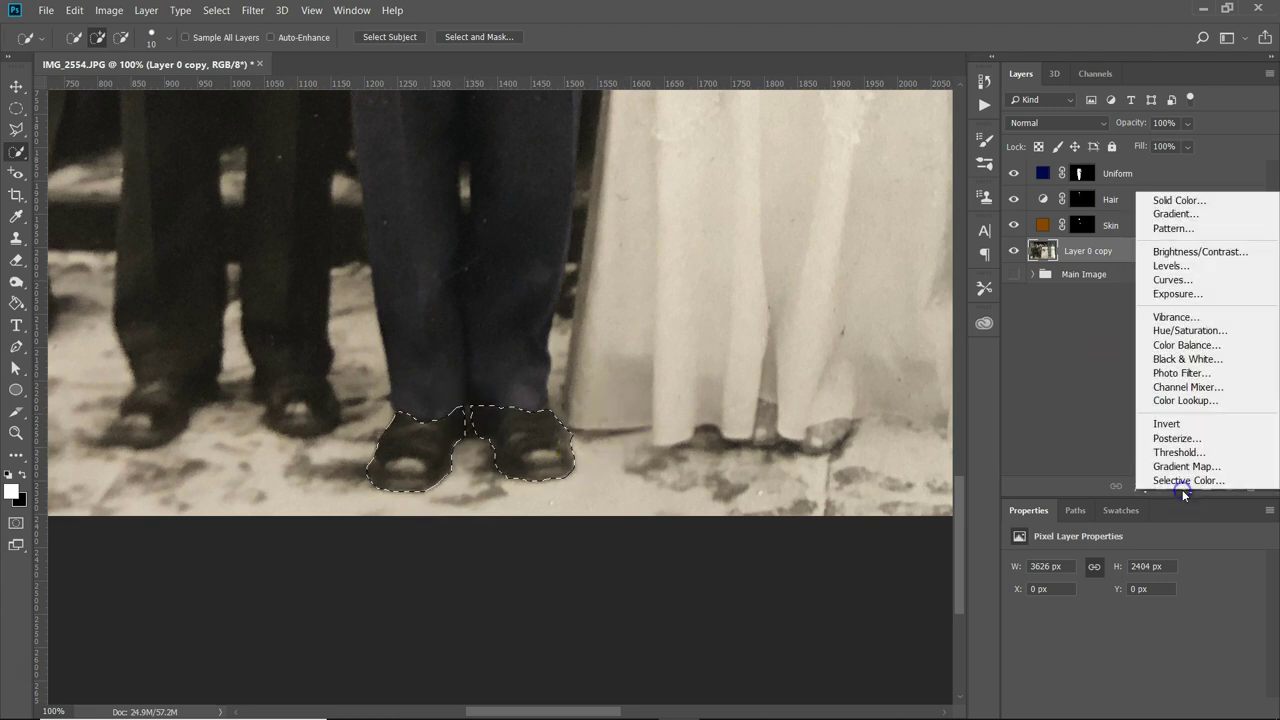
pyautogui.click(1172, 266)
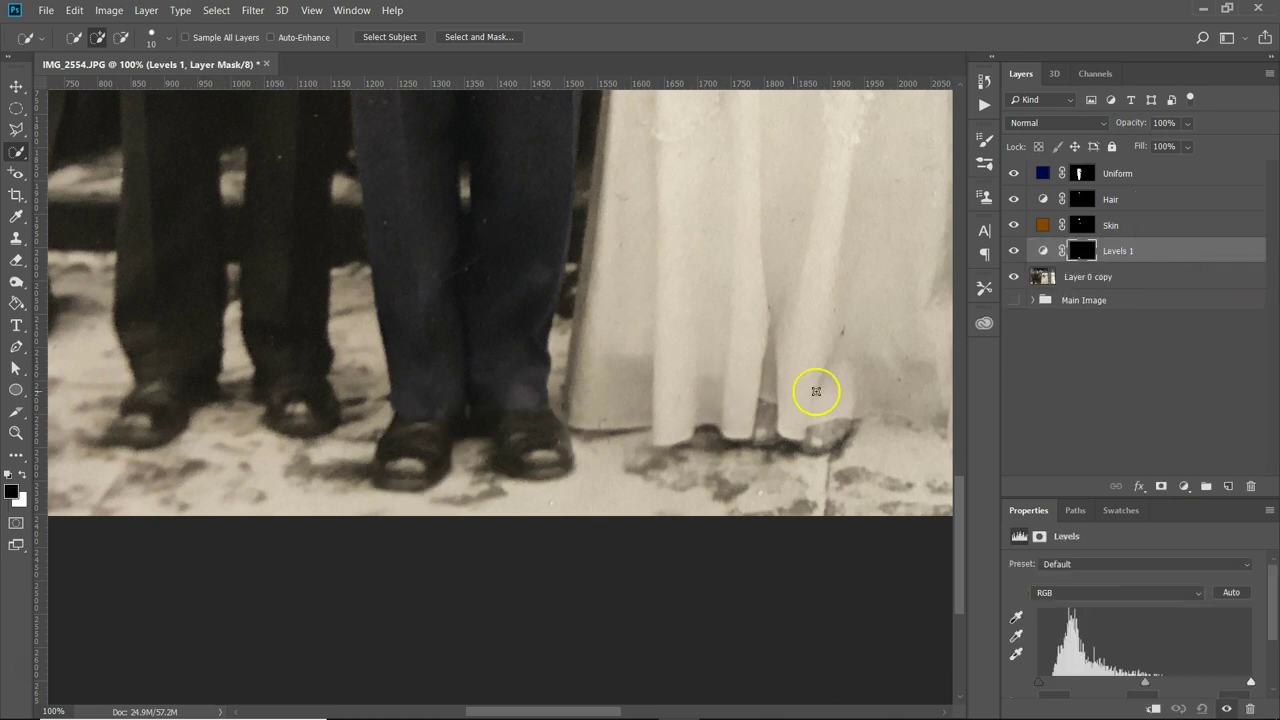
pyautogui.moveTo(1041, 682); pyautogui.dragTo(1058, 684)
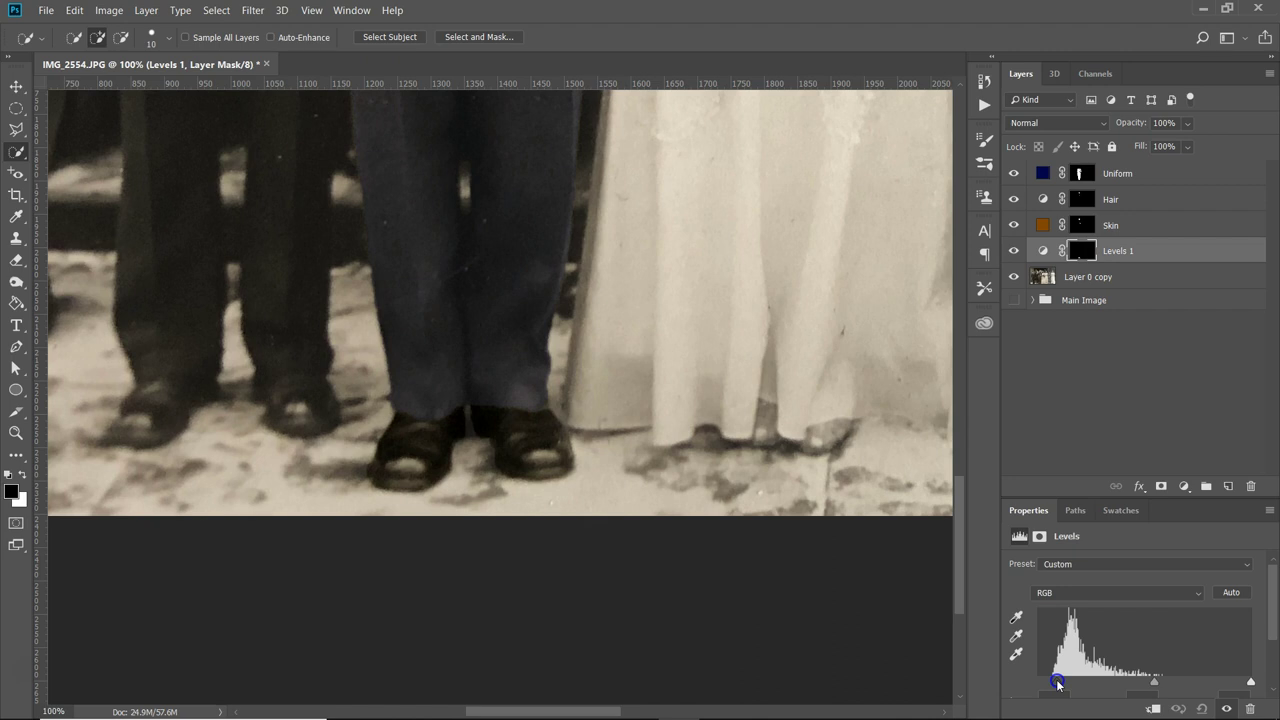
# Compare the shoes with the Levels 1 adjustment layer hidden and shown, and rename that layer as Shoes.
pyautogui.click(1013, 252)
pyautogui.click(1013, 254)
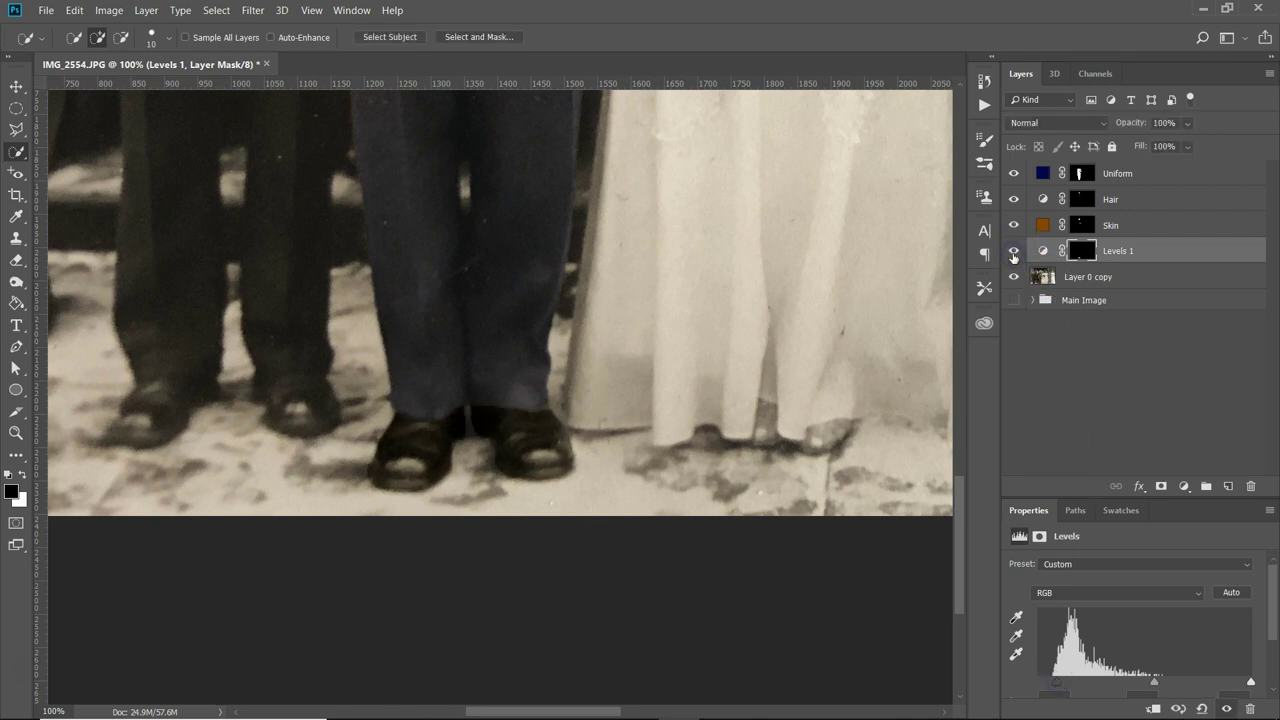
pyautogui.doubleClick(1120, 252)
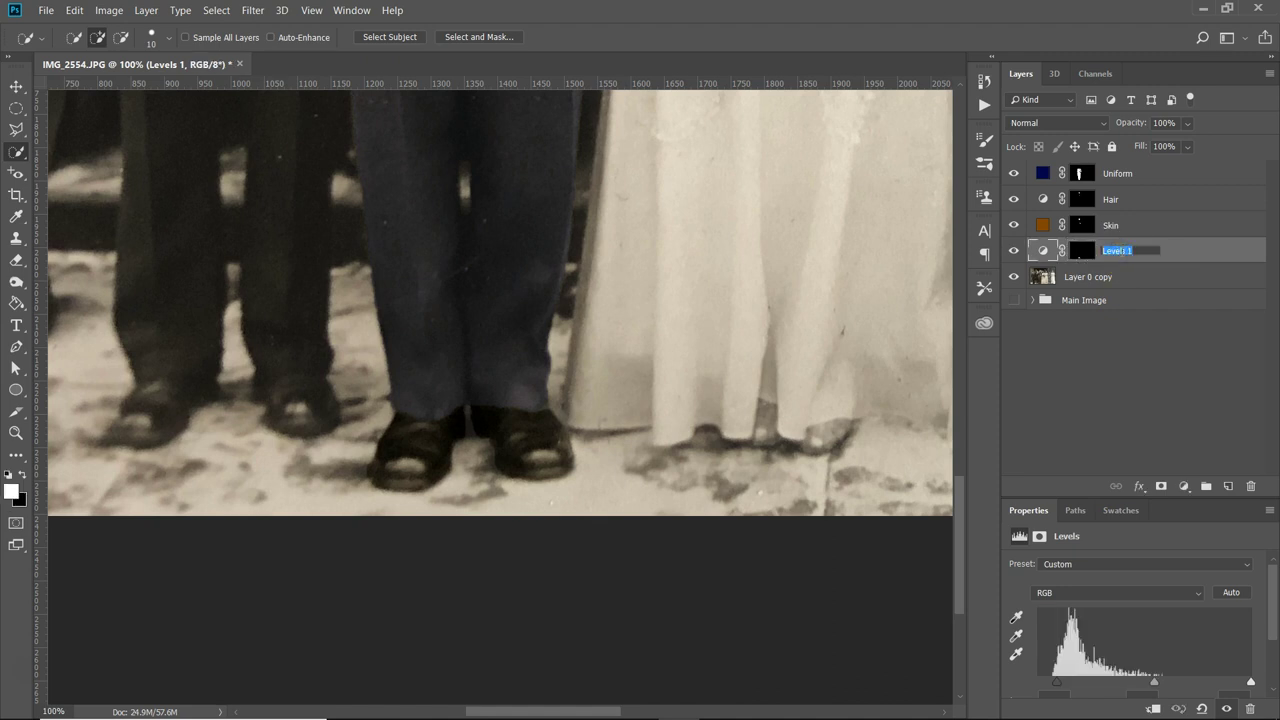
pyautogui.write('Shoes')
pyautogui.press('Return')
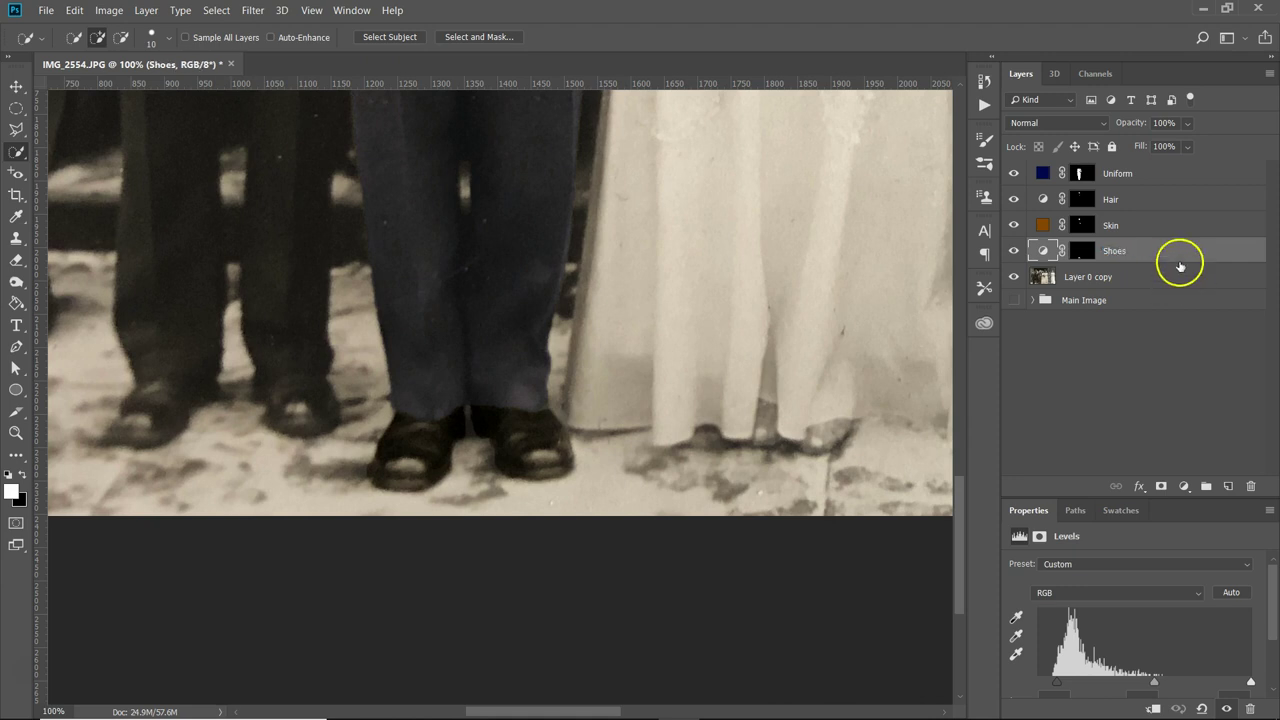
# Group the Uniform, Hair, Skin and Shoes layers and name the group Groom.
pyautogui.click(1170, 174)
pyautogui.hotkey('shift', 'alt', 'o')
pyautogui.press('3')
pyautogui.keyDown('shift'); pyautogui.click(1143, 254); pyautogui.keyUp('shift')
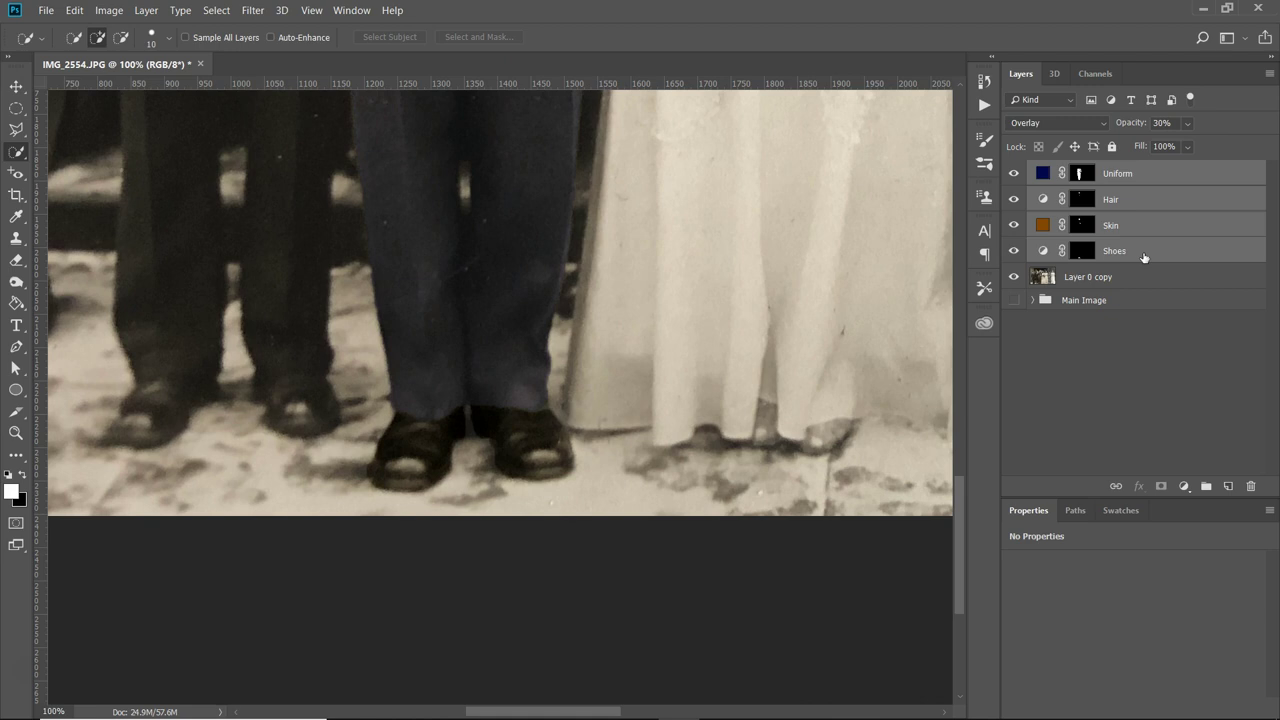
pyautogui.hotkey('ctrl', 'g')
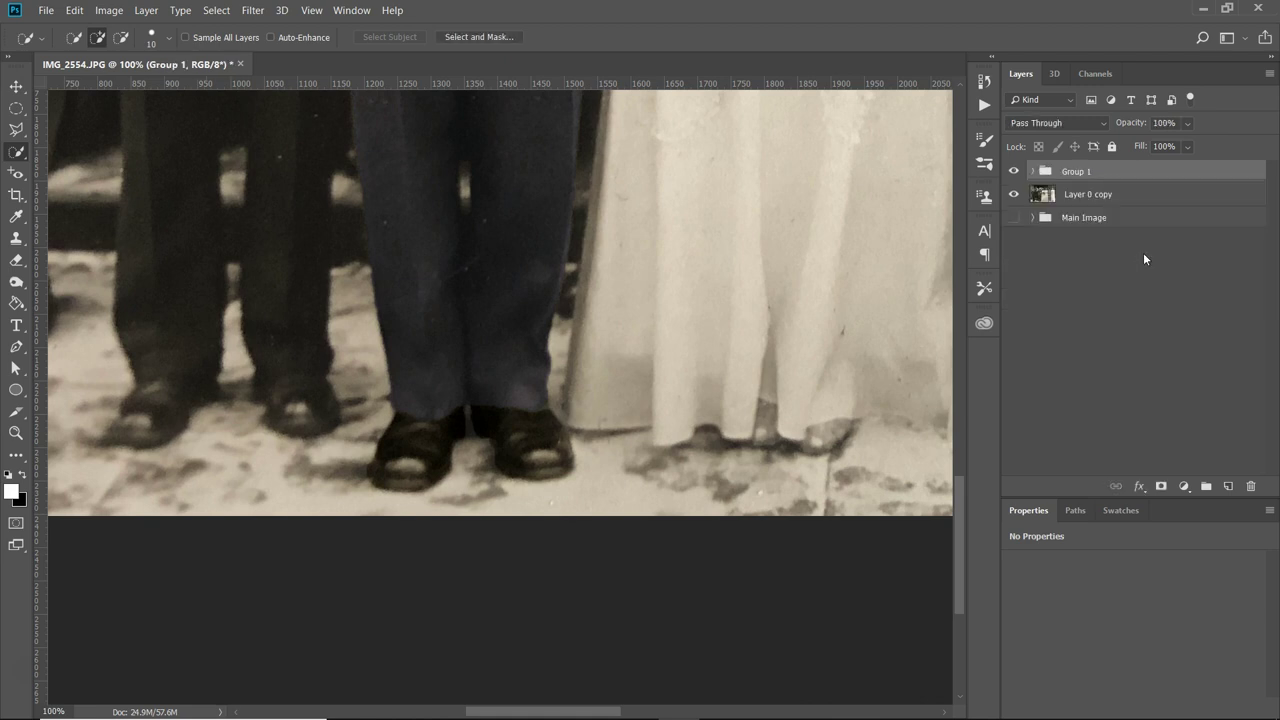
pyautogui.doubleClick(1075, 171)
pyautogui.write('Groom')
pyautogui.press('Return')
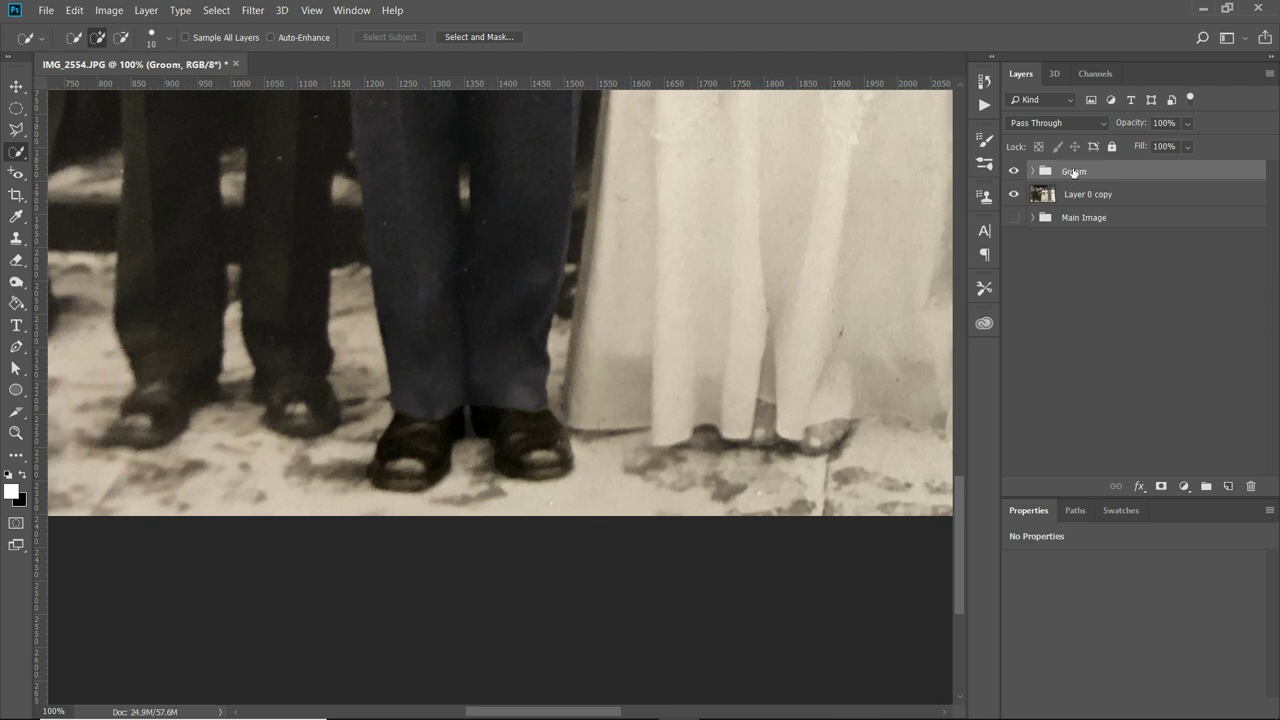
# Compare the whole photo with the Groom group hidden and shown, leaving the group visible.
pyautogui.hotkey('ctrl', '0')
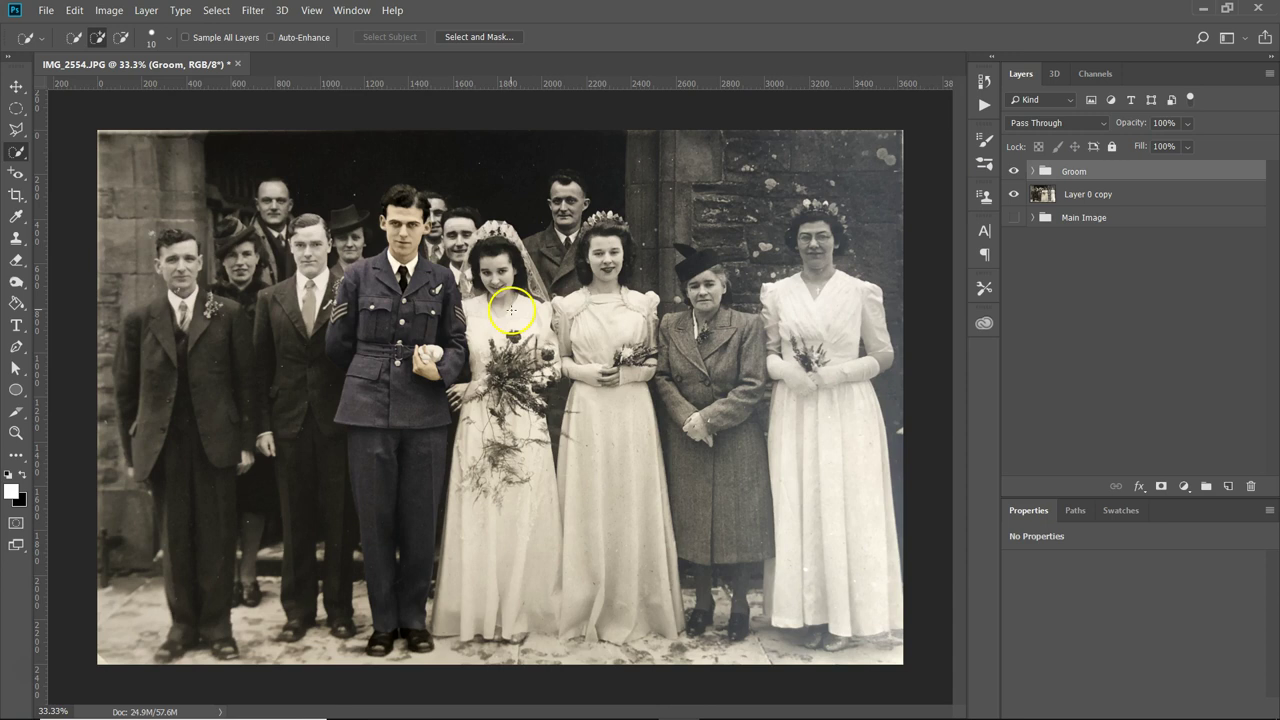
pyautogui.press('v')
pyautogui.scroll(1, 443, 229)
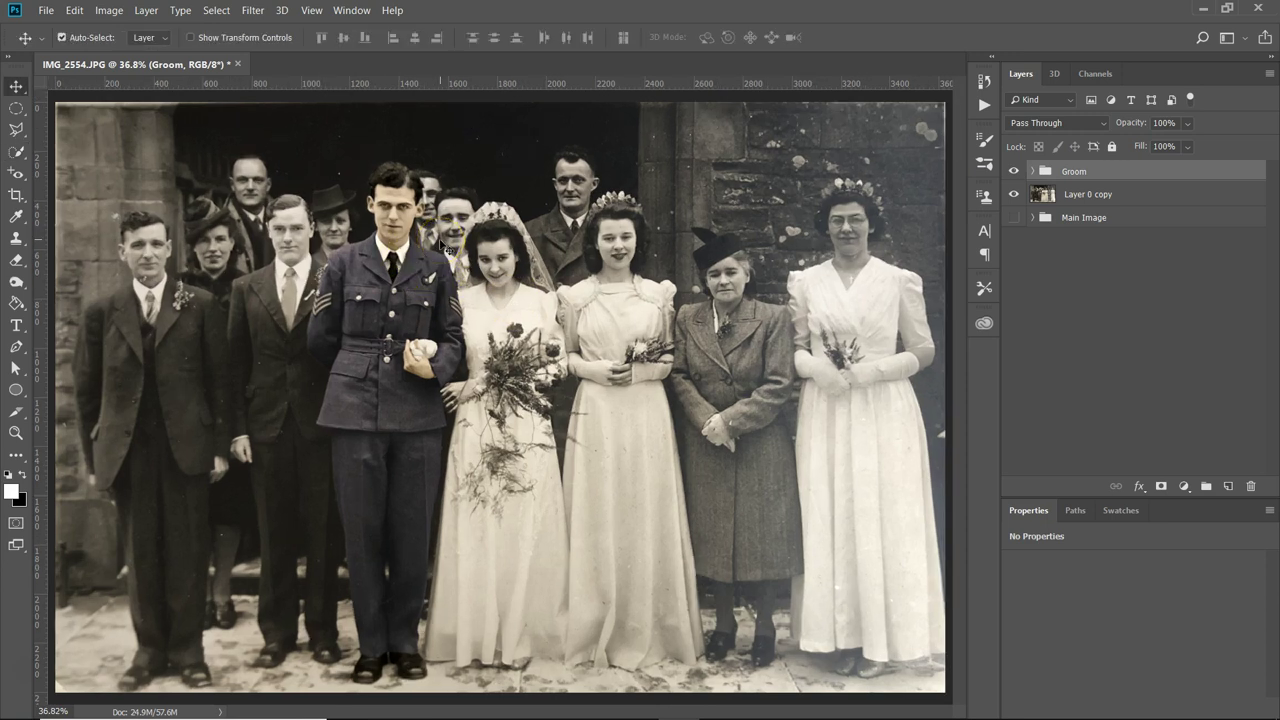
pyautogui.click(464, 267)
pyautogui.click(1014, 172)
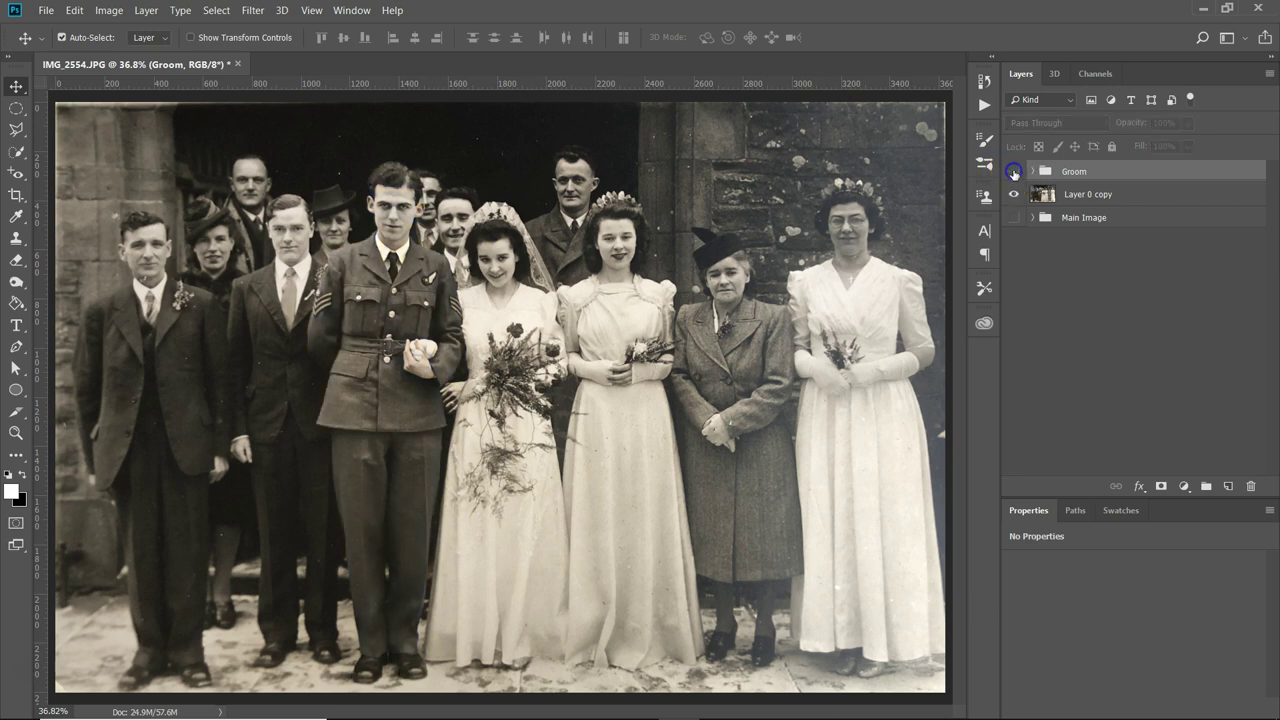
pyautogui.click(1014, 172)
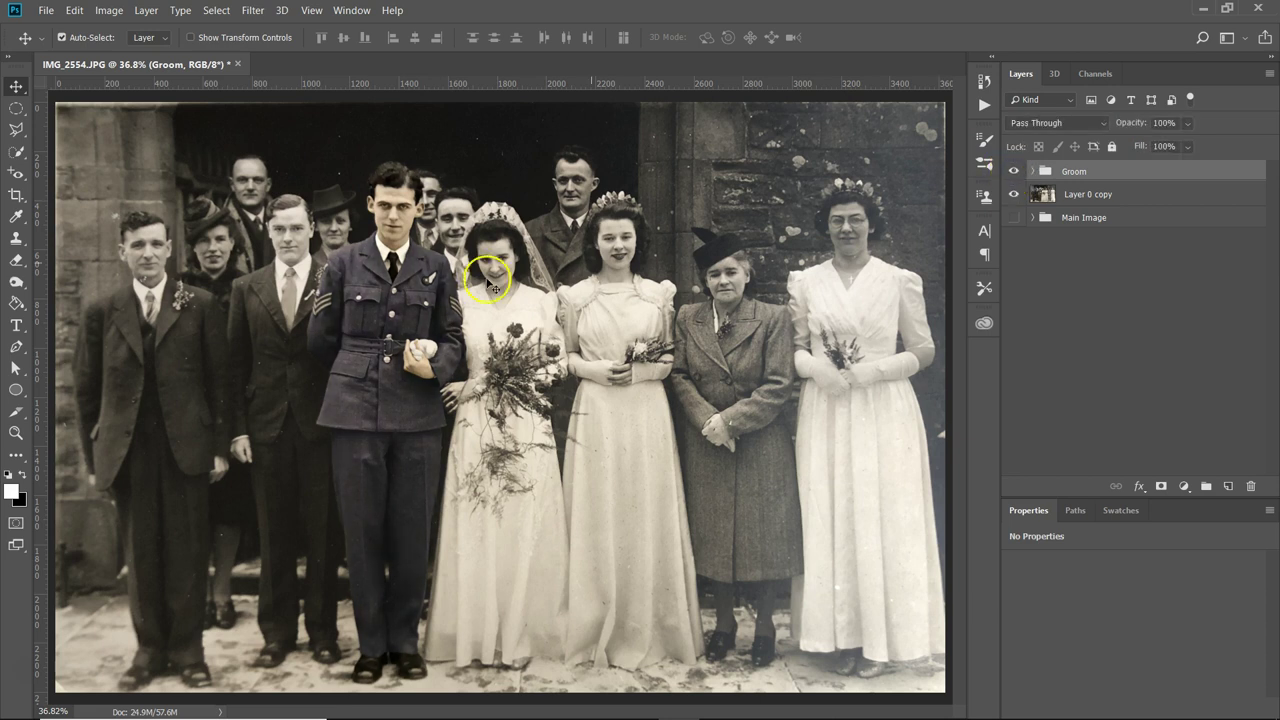